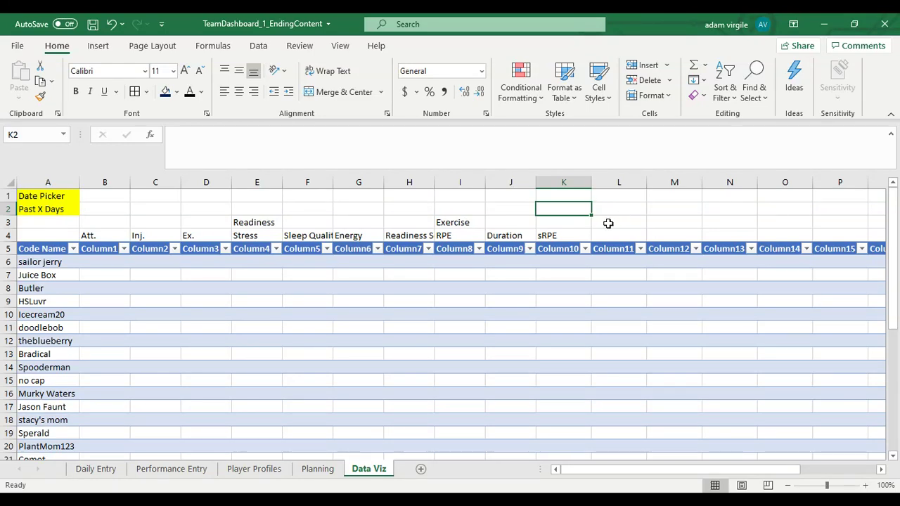
Step: Enter the heading Grades in cell L3 and the sub-heading Performance in cell L4
click(609, 223)
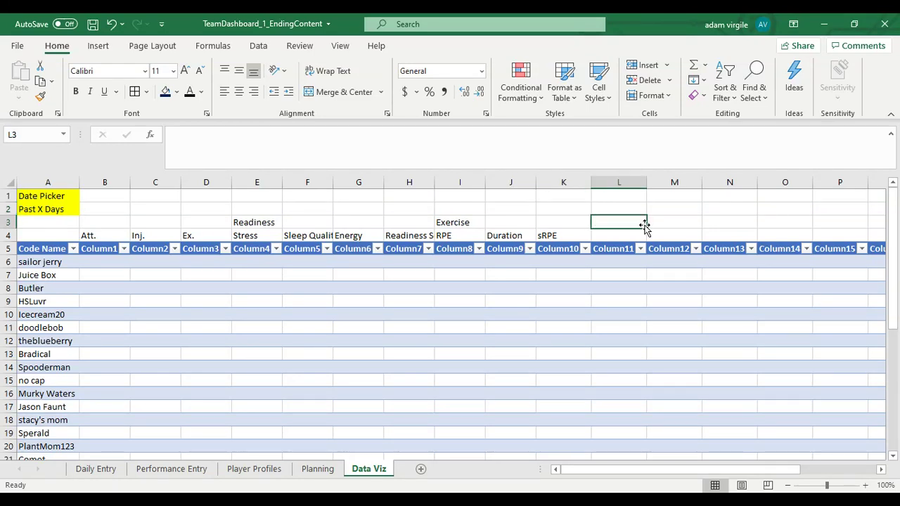
text(Grades)
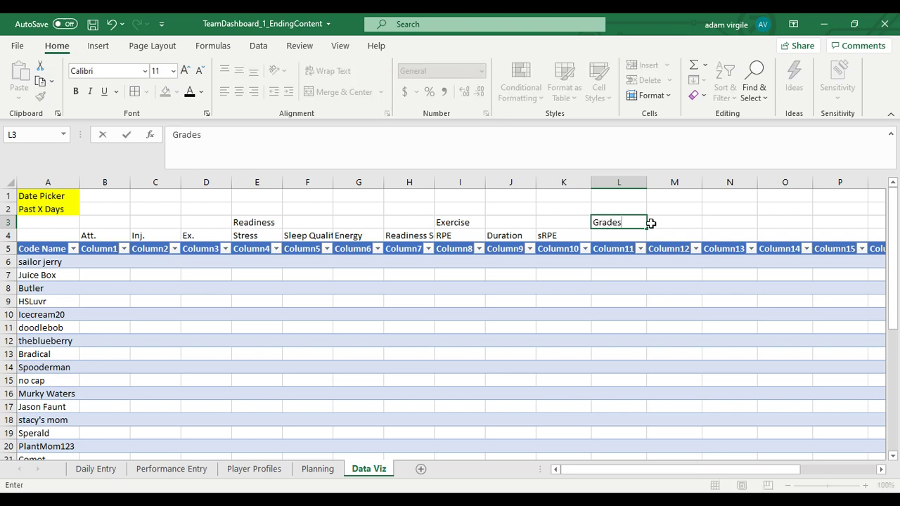
key(Return)
text(Perfo)
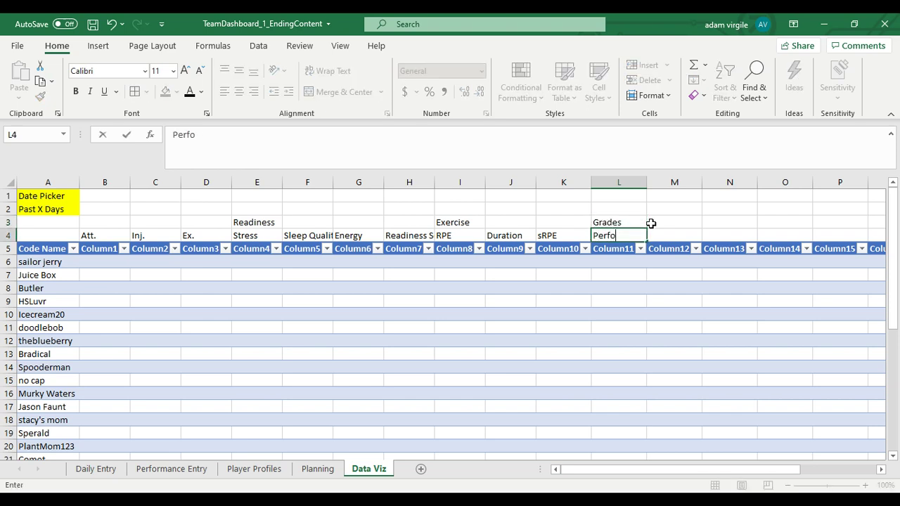
text(rmance)
key(Return)
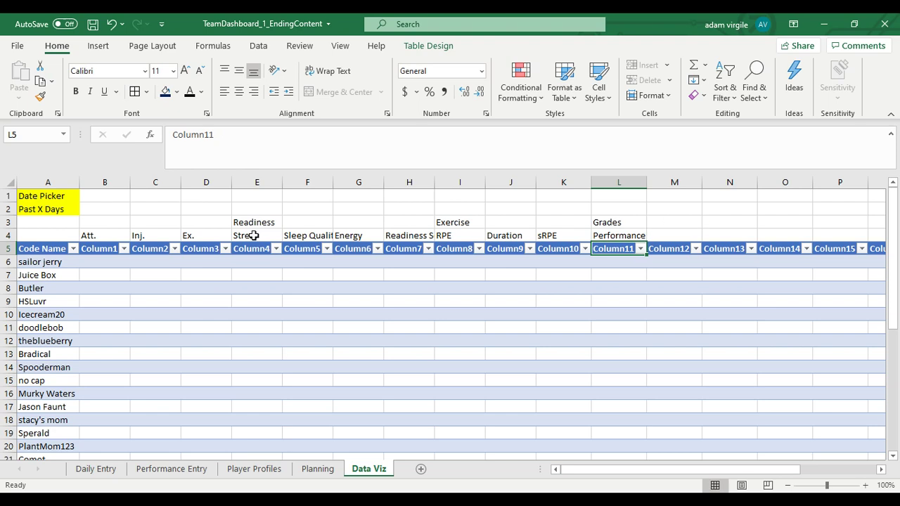
Step: Insert two blank columns after the Att. column and two after the Inj. column
click(148, 175)
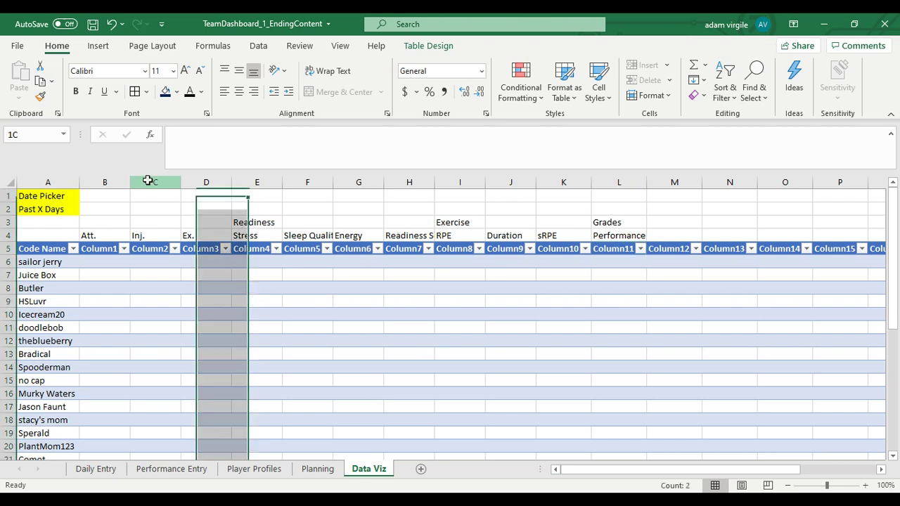
drag(215, 176, 213, 182)
right_click(212, 184)
click(243, 293)
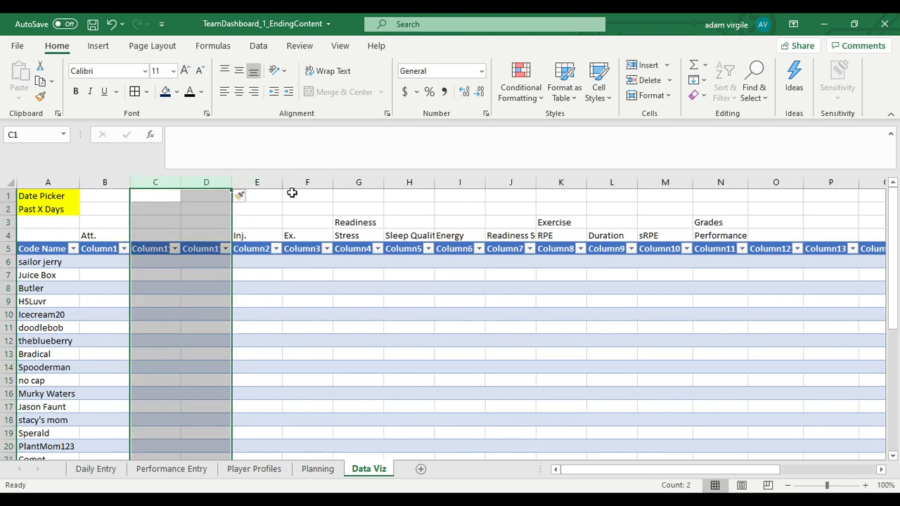
drag(302, 182, 355, 182)
right_click(356, 182)
click(388, 290)
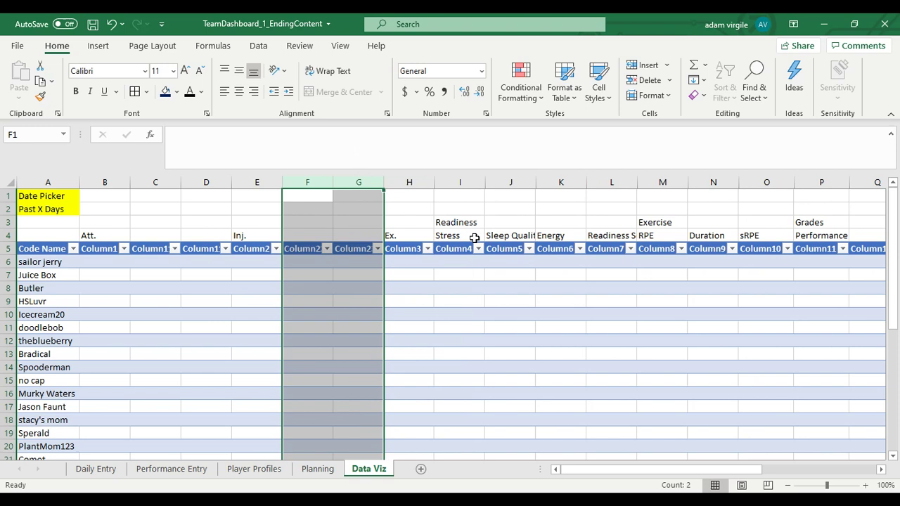
Step: Insert two blank columns after the Ex. column and two after the Stress column
drag(445, 183, 521, 184)
right_click(521, 184)
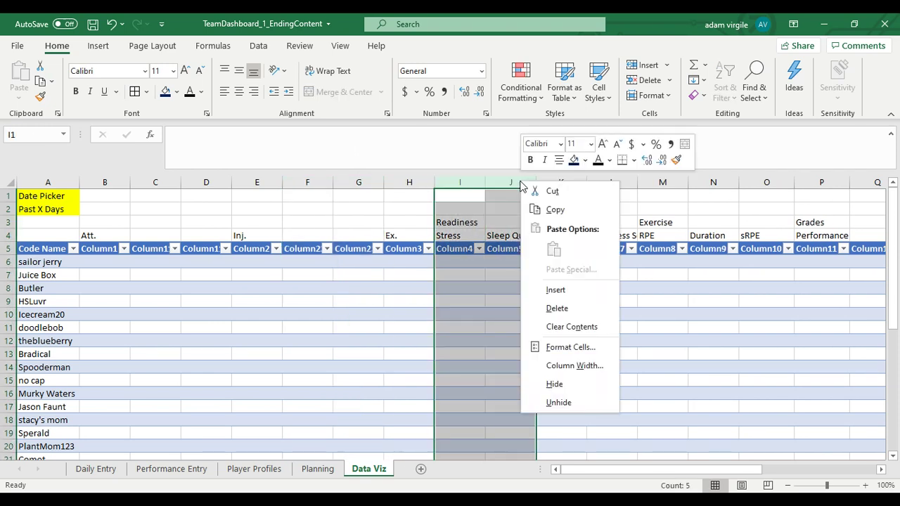
click(555, 290)
drag(617, 289, 678, 289)
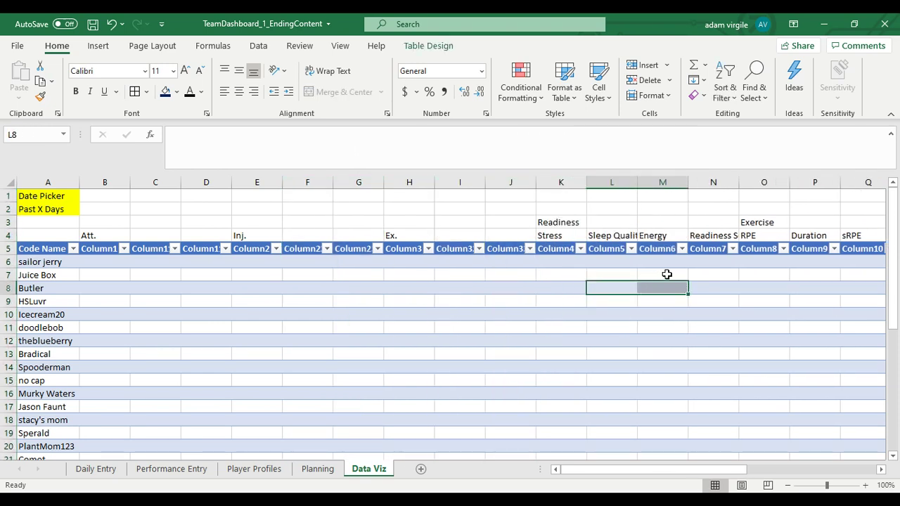
drag(611, 182, 655, 183)
right_click(655, 183)
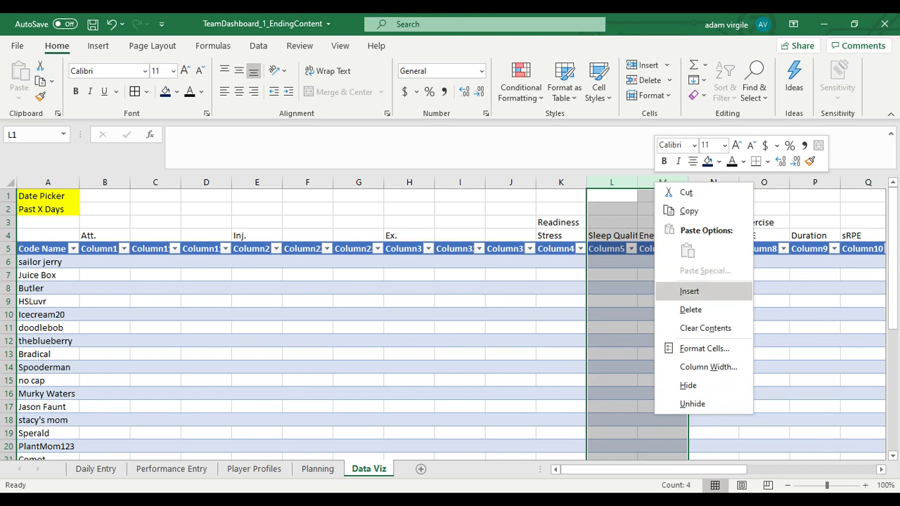
click(739, 290)
drag(738, 289, 827, 289)
Step: Insert two blank columns between the Sleep Quality and Energy columns
scroll(566, 196, right, 3)
click(496, 182)
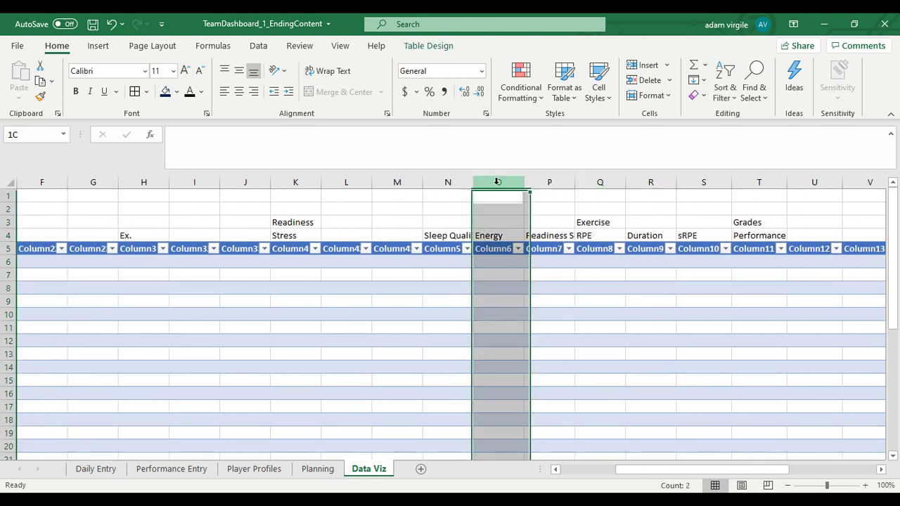
drag(496, 182, 546, 182)
right_click(547, 183)
click(556, 287)
click(651, 288)
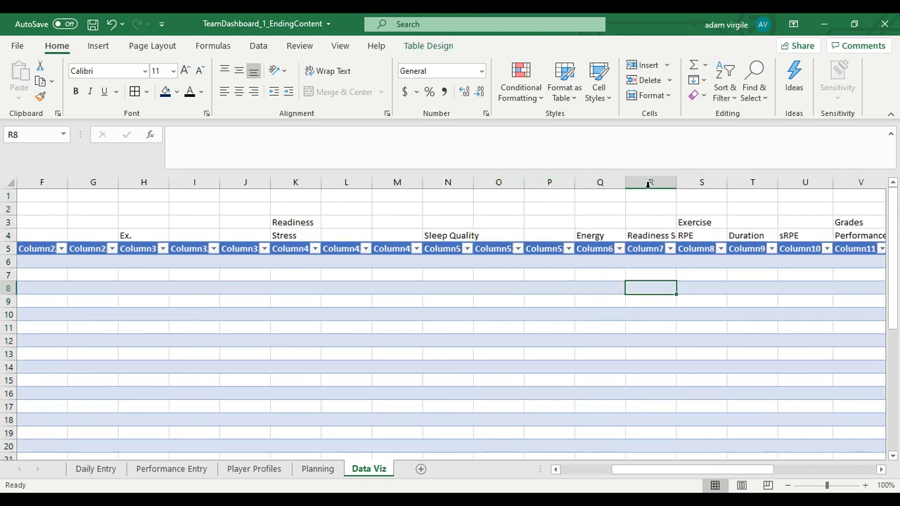
Step: Insert two blank columns between the Energy and Readiness Score columns
drag(648, 184, 692, 183)
right_click(692, 183)
click(727, 291)
click(825, 288)
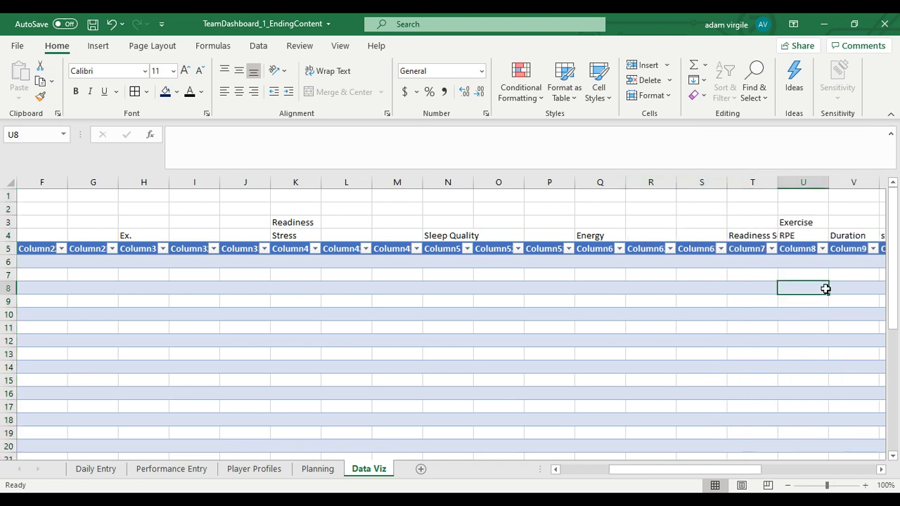
drag(825, 289, 882, 289)
Step: Insert two blank columns between the Readiness Score and RPE columns
scroll(717, 237, right, 3)
click(549, 182)
drag(549, 182, 592, 182)
right_click(591, 182)
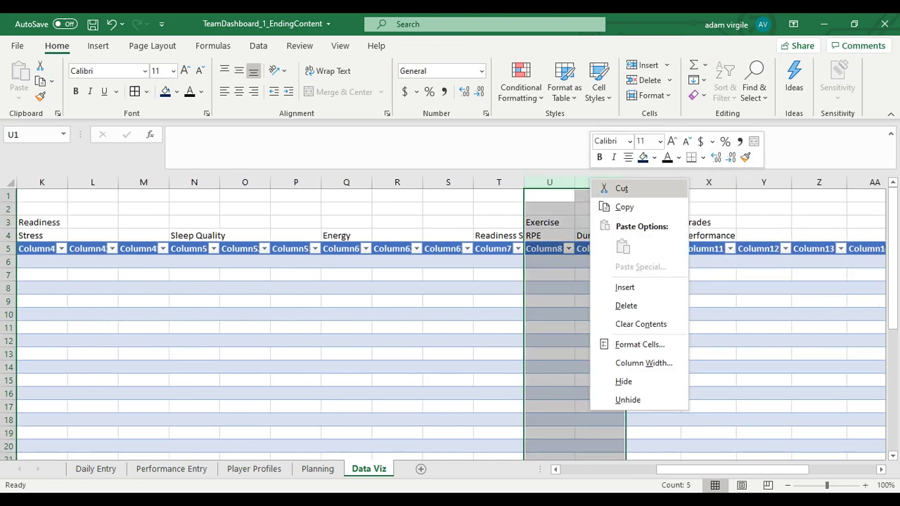
click(648, 287)
click(703, 295)
drag(703, 296, 751, 301)
Step: Insert two blank columns between the RPE and Duration columns
click(701, 182)
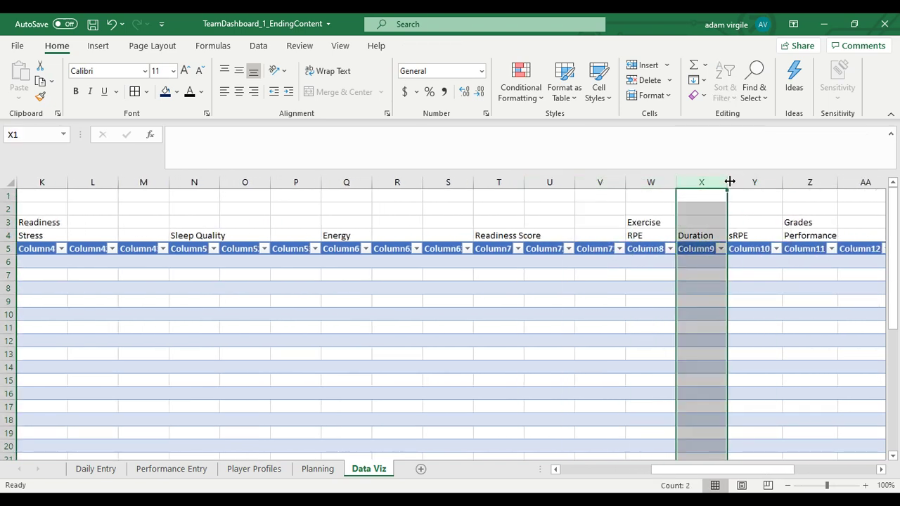
right_click(731, 182)
click(740, 182)
shift+click(741, 182)
right_click(742, 183)
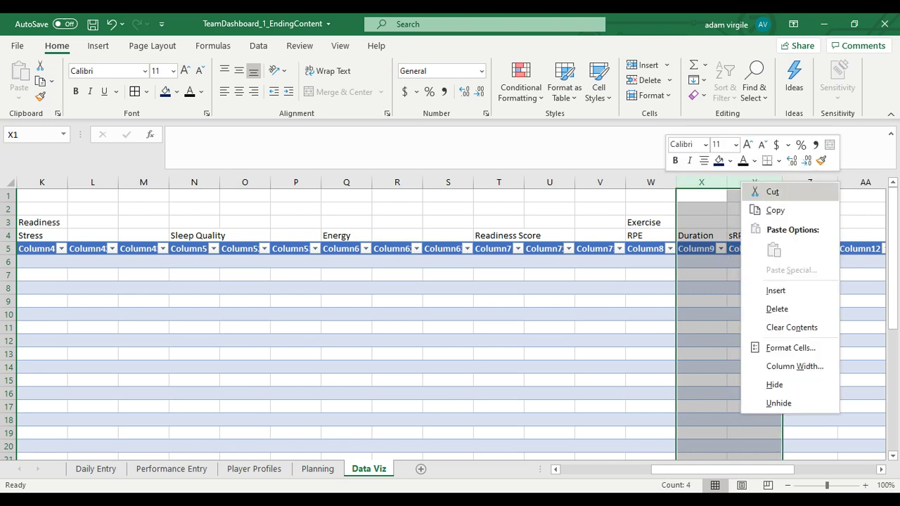
click(775, 290)
drag(818, 287, 850, 288)
Step: Insert two blank columns between the Duration and sRPE columns
scroll(715, 231, right, 1)
click(449, 182)
drag(481, 181, 481, 181)
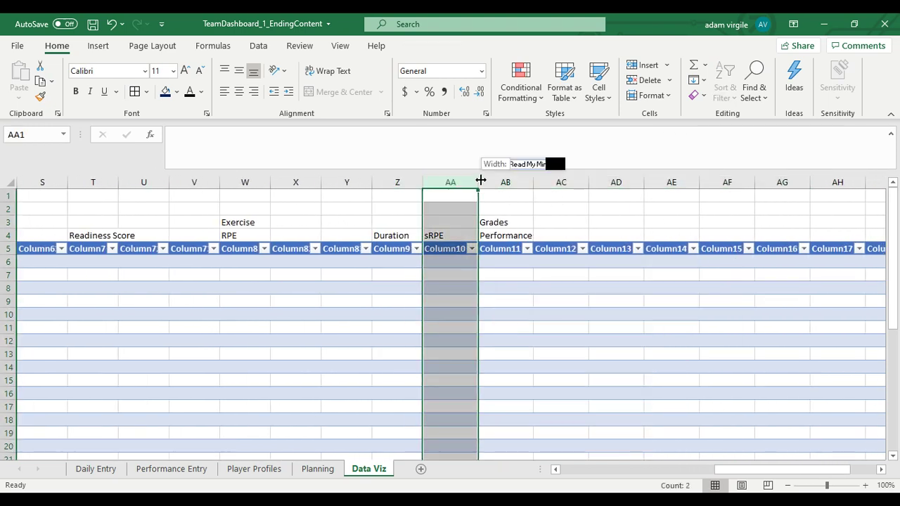
shift+click(505, 182)
right_click(496, 182)
click(541, 287)
click(551, 287)
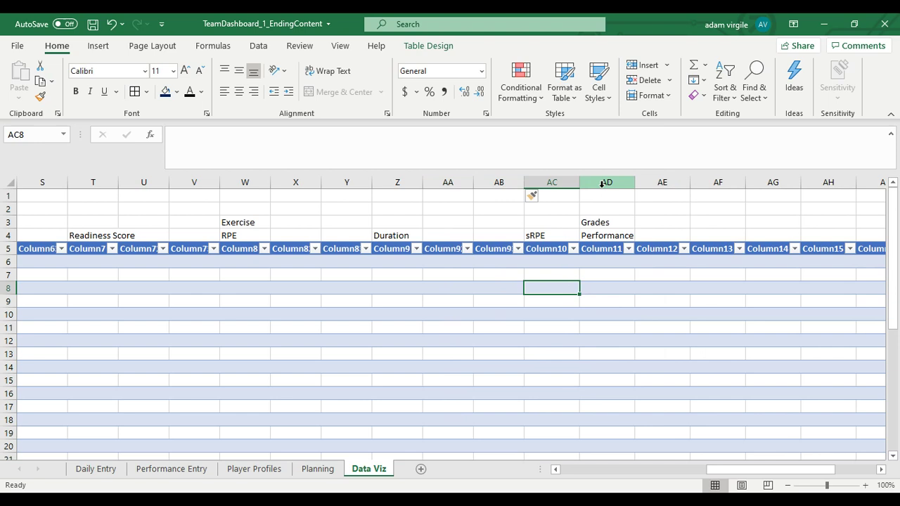
Step: Insert two blank columns between the sRPE and Performance columns
click(601, 182)
shift+click(661, 182)
right_click(660, 183)
click(686, 291)
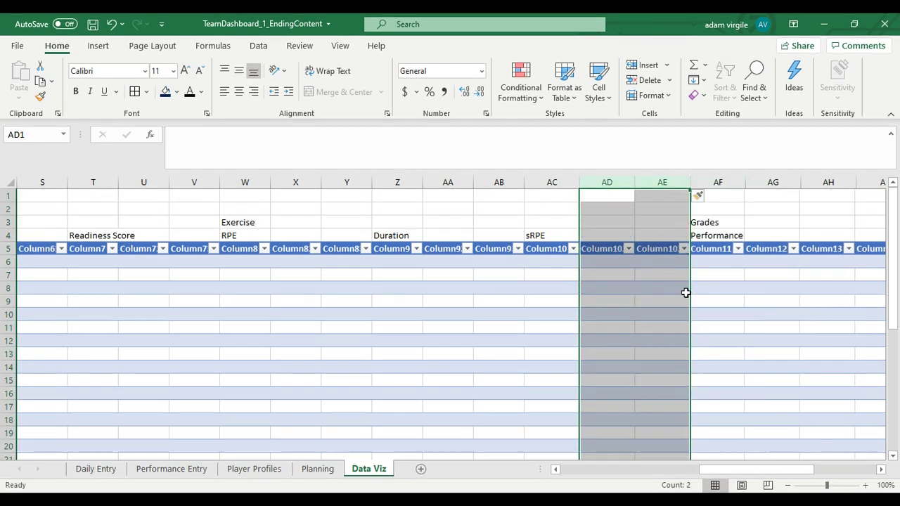
click(698, 288)
drag(792, 272, 2, 288)
click(118, 248)
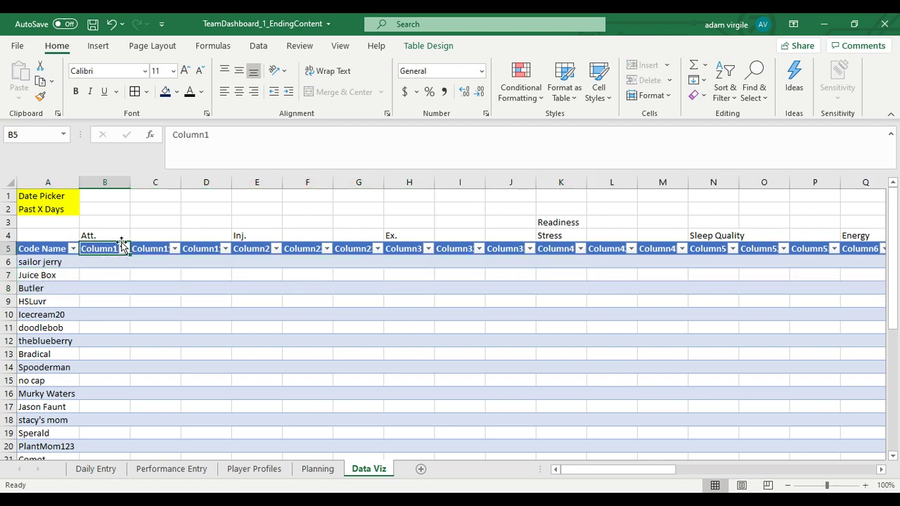
click(158, 262)
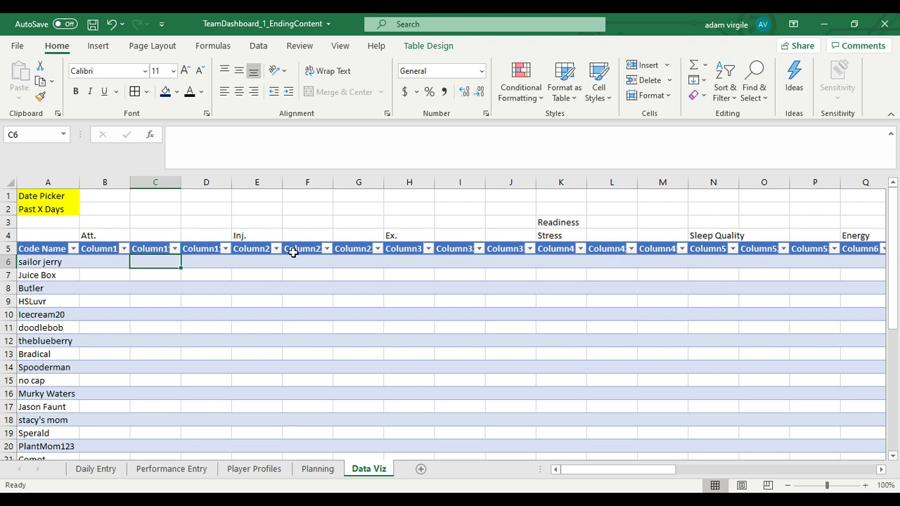
click(113, 236)
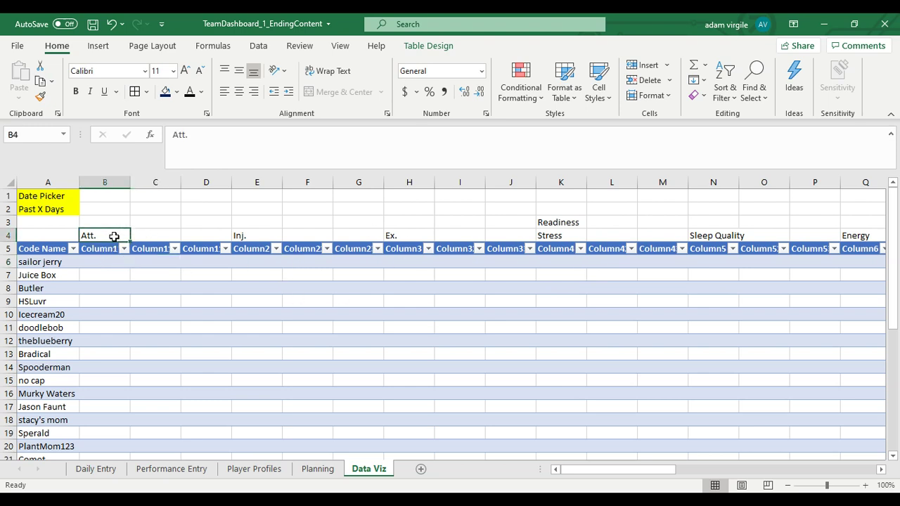
Step: Label the two blank columns after Att. as Avg and Std in row 4
click(152, 234)
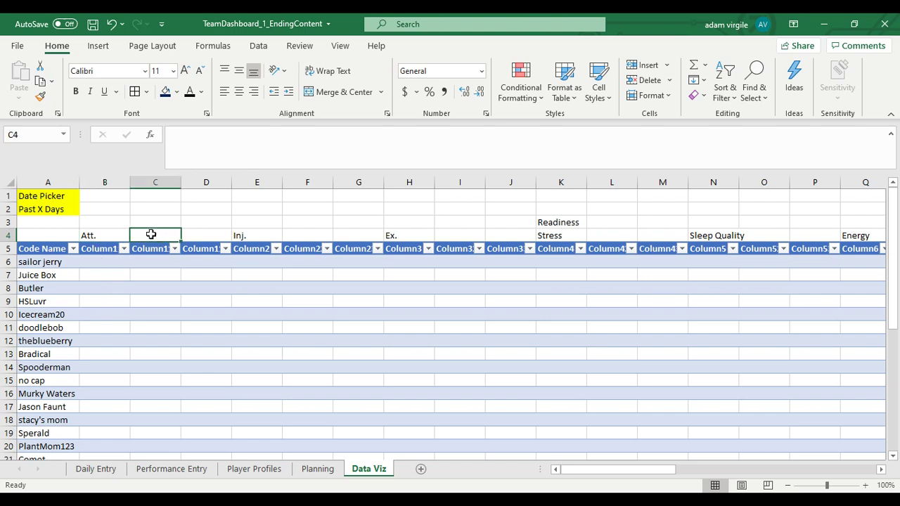
text(Avg)
key(Tab)
text(S)
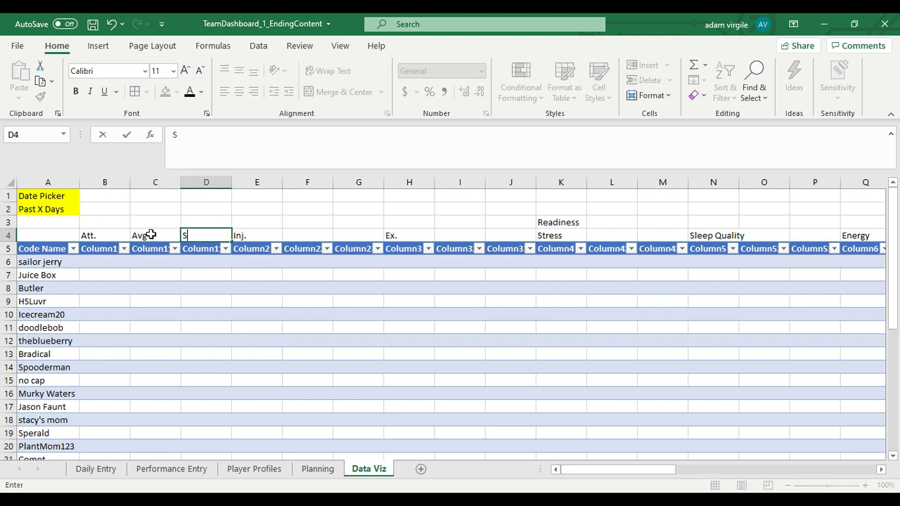
text(td)
key(Tab)
Step: Label the two blank columns after Inj. as Avg and Std in row 4
key(Tab)
text(Avg)
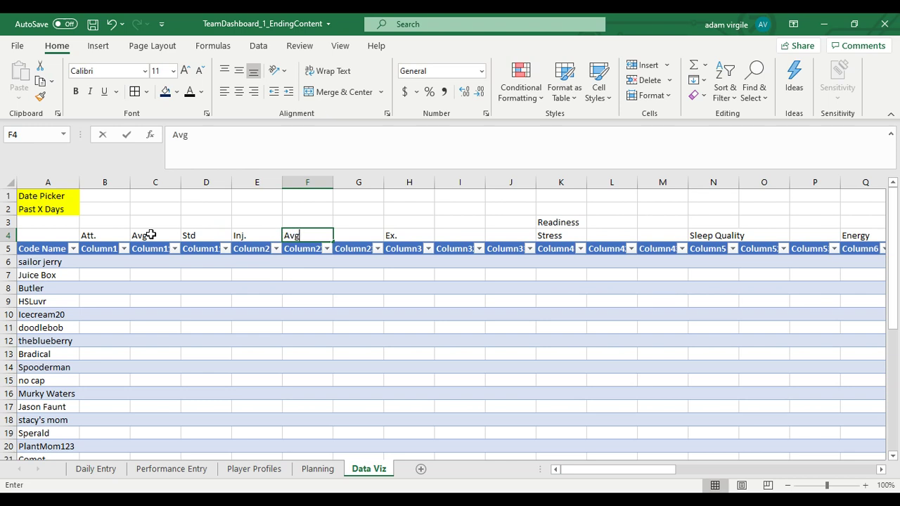
key(Tab)
text(S)
key(Return)
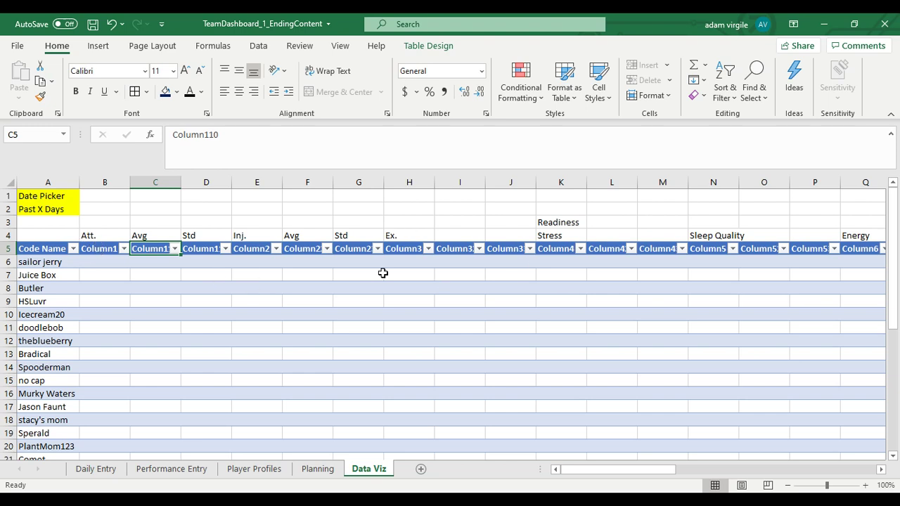
Step: Compare the Att., Inj. and Ex. headers on Data Viz with the attendance, excused, incomplete-data and Grades columns on the Daily Entry sheet
click(93, 470)
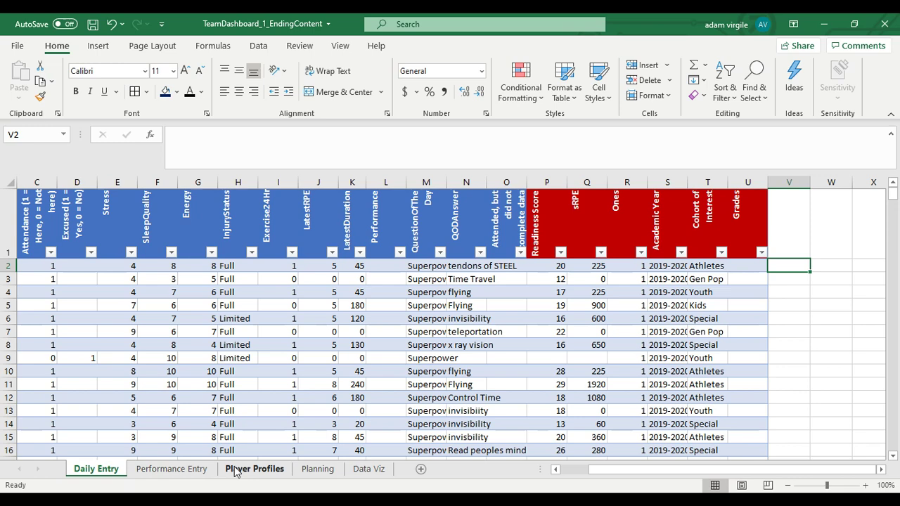
click(360, 471)
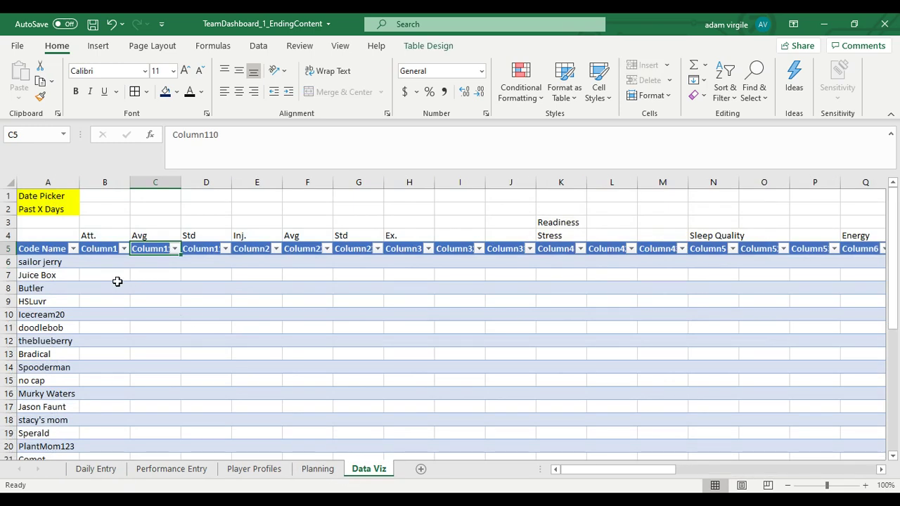
click(105, 236)
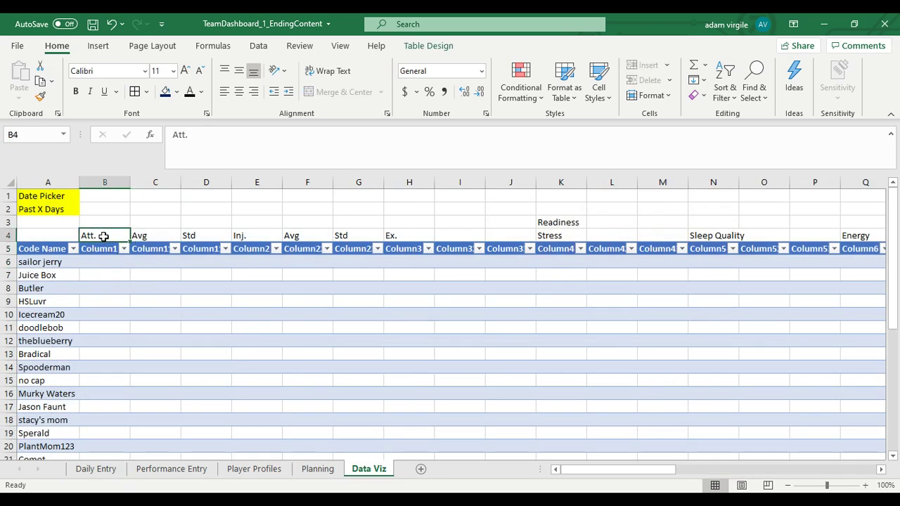
click(245, 236)
click(403, 239)
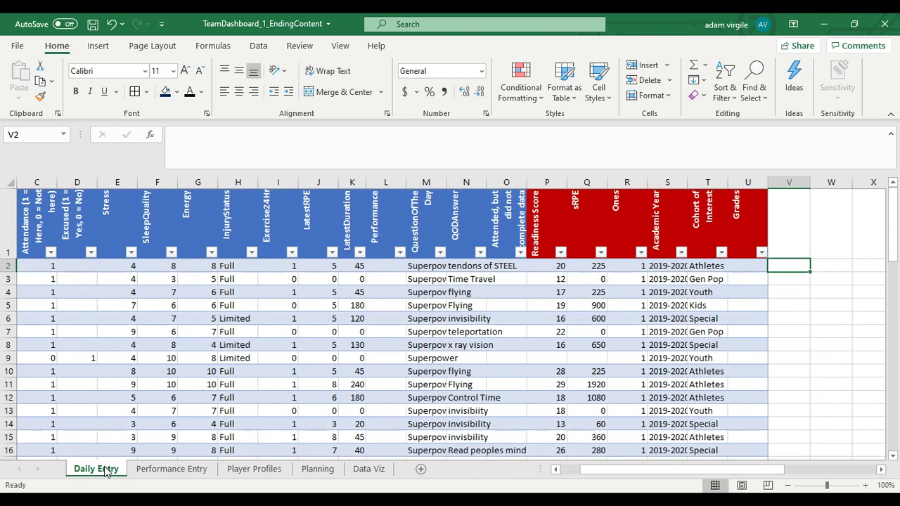
click(106, 468)
click(747, 320)
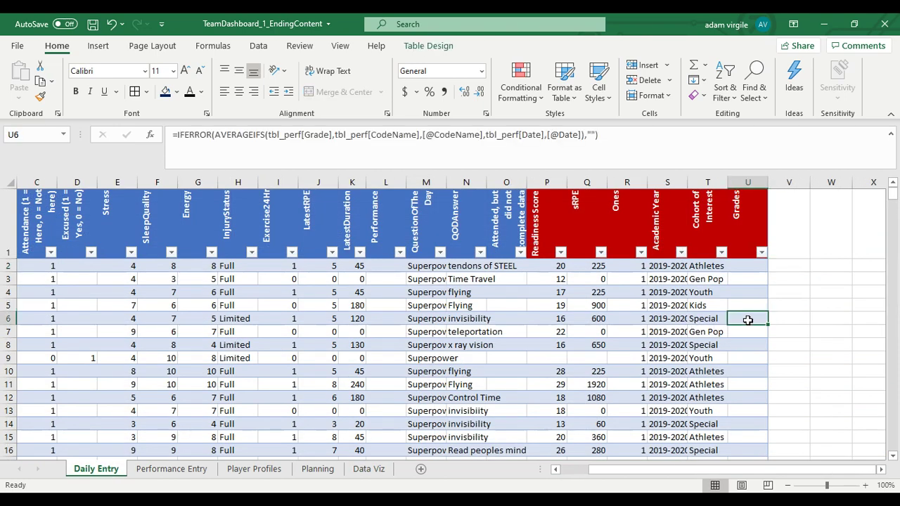
drag(738, 473, 676, 476)
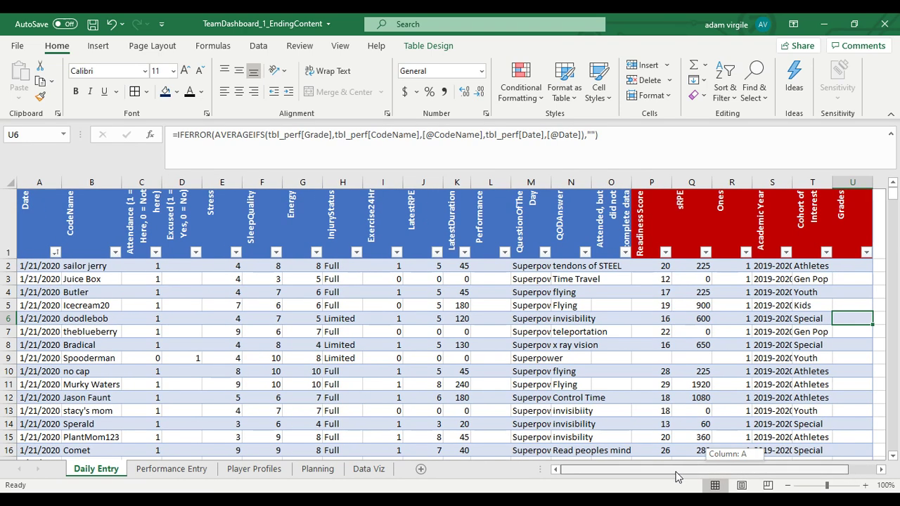
click(152, 267)
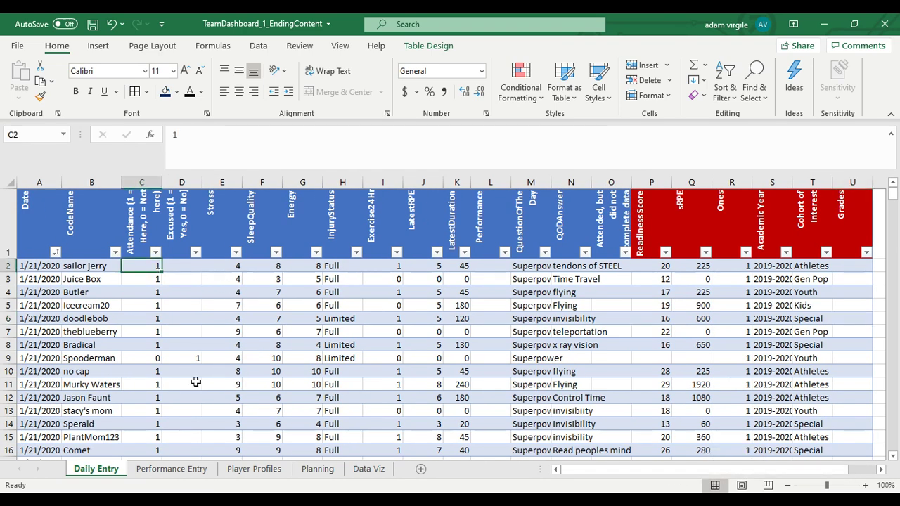
click(184, 268)
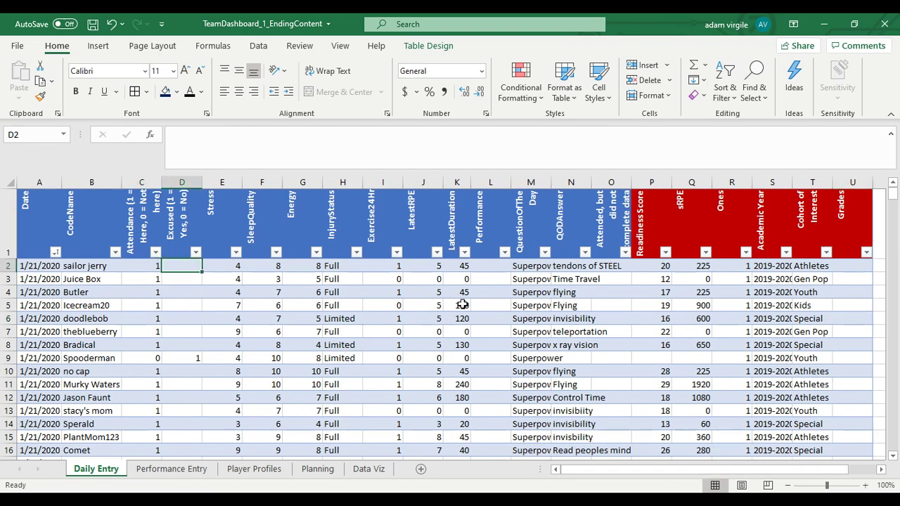
click(611, 269)
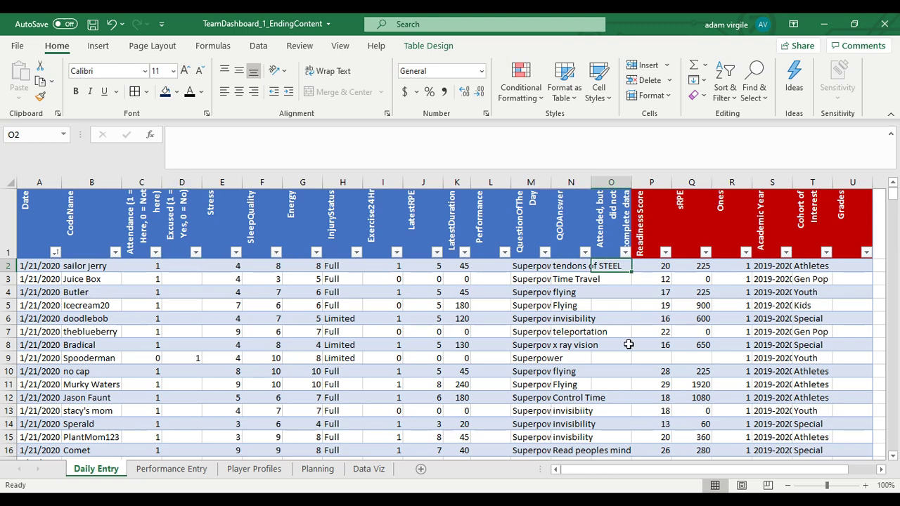
Step: Insert a blank table column beside Grades on the Daily Entry sheet, with Grades placed directly after Cohort of Interest
drag(687, 470, 728, 479)
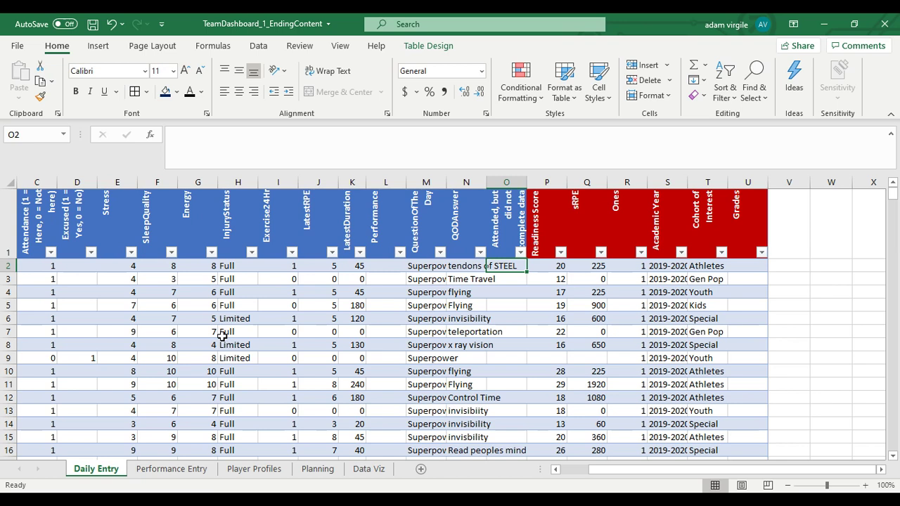
click(79, 220)
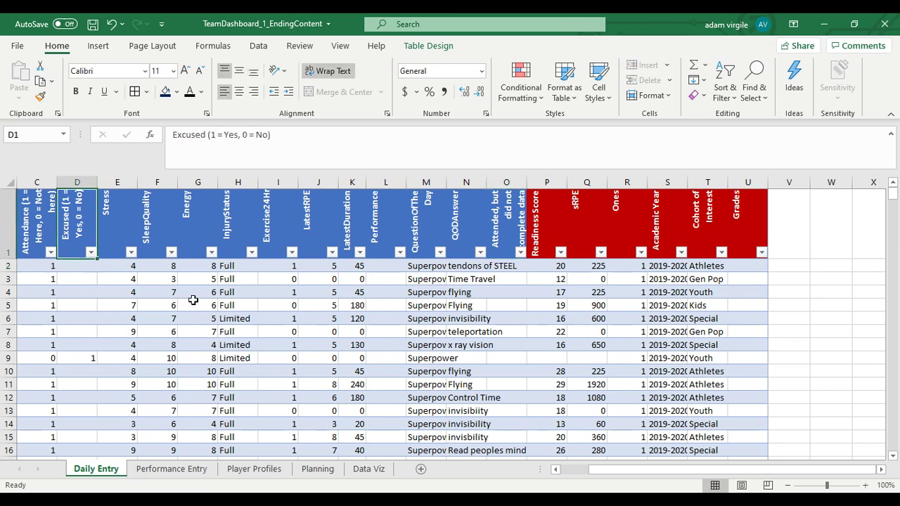
click(515, 279)
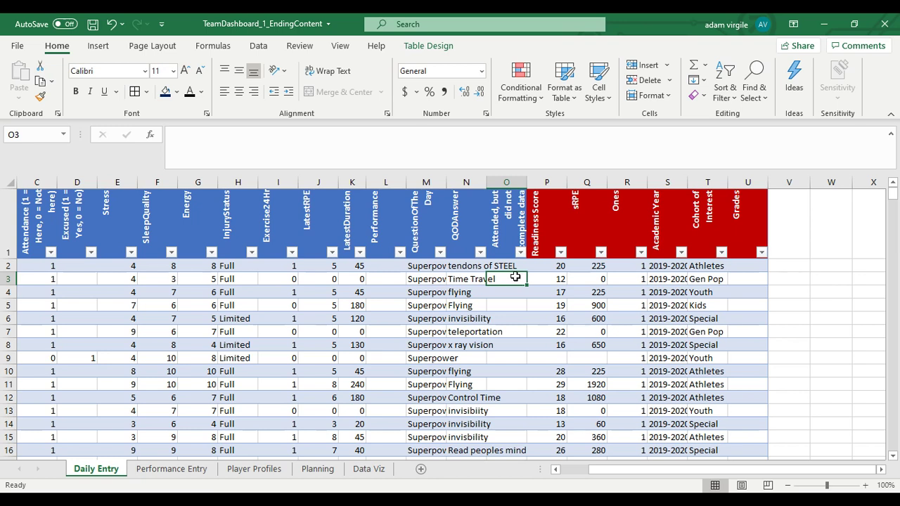
click(747, 182)
right_click(747, 184)
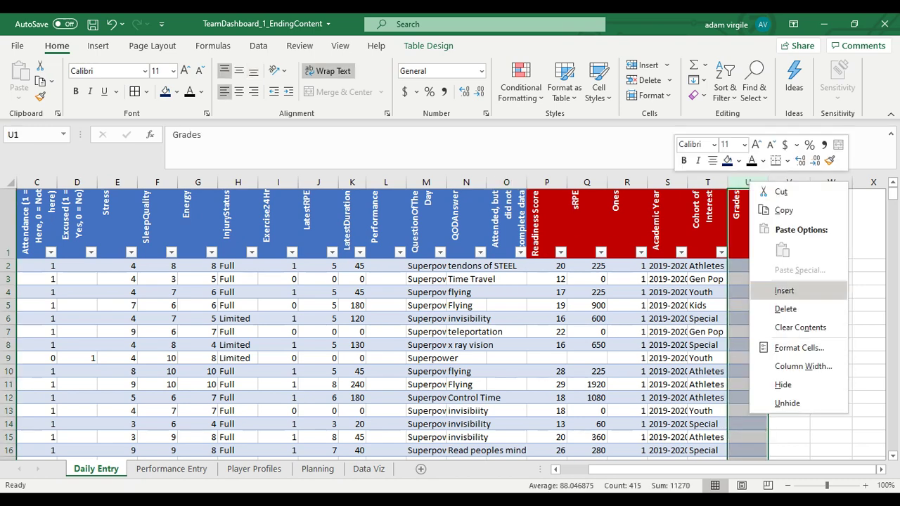
click(784, 290)
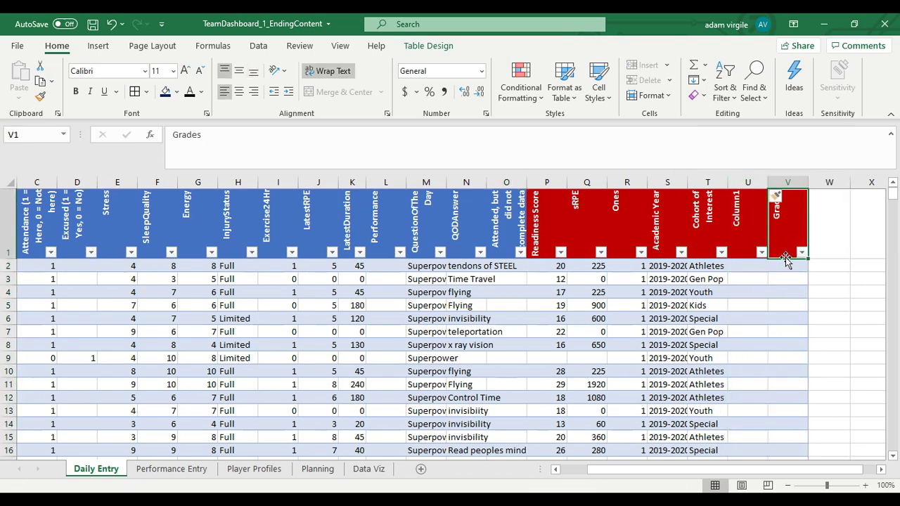
drag(770, 257, 740, 256)
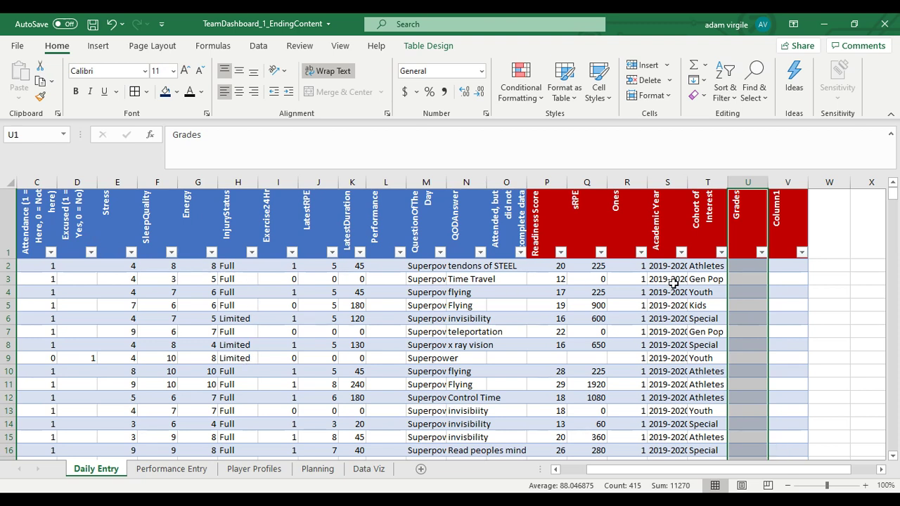
Step: Insert a second blank table column between Grades and Column1
click(780, 242)
right_click(782, 183)
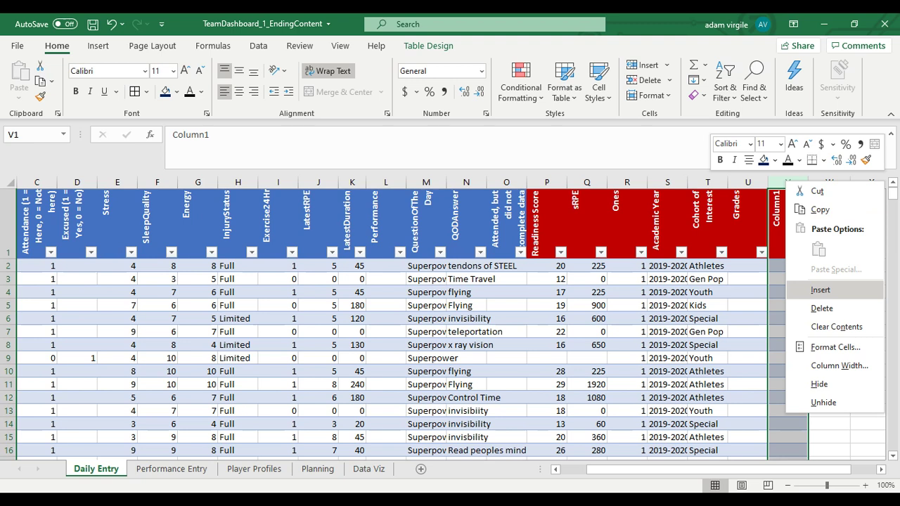
click(815, 288)
click(818, 274)
drag(860, 279, 789, 277)
Step: Name the new column directly after Grades "Attendance Refined" in cell V1
click(697, 241)
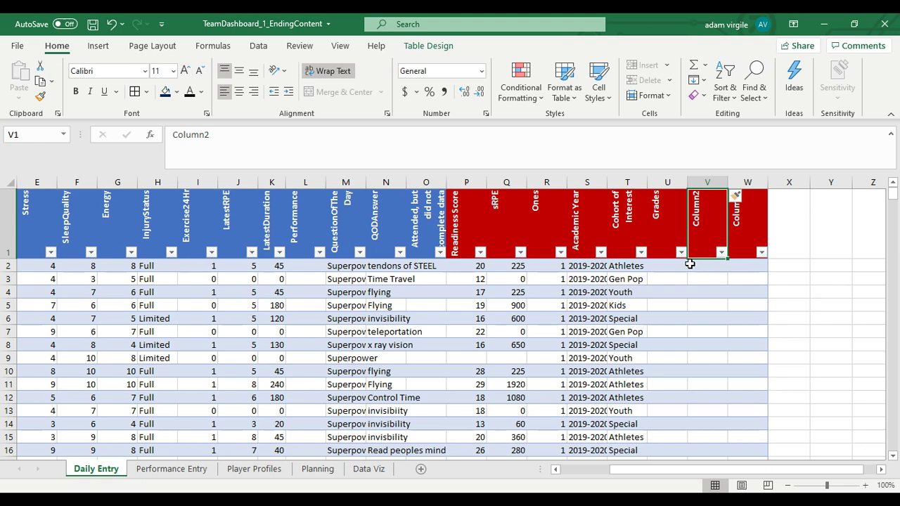
text(Att)
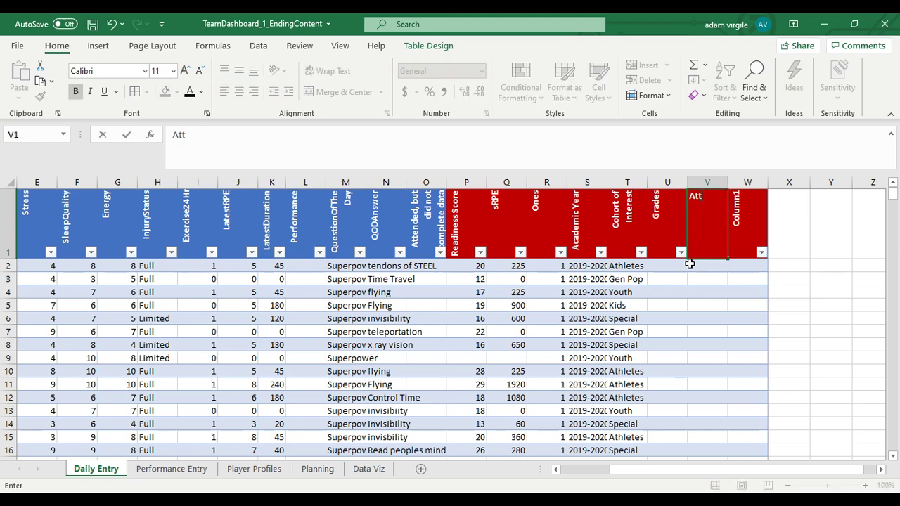
text(endance)
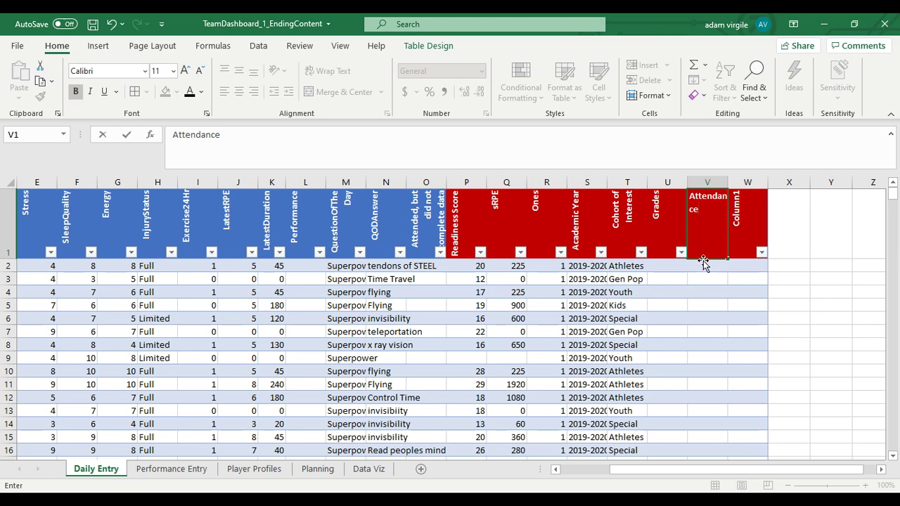
text( Refined)
key(Return)
Step: Start an IF formula with a nested AND in cell V2, testing whether this row's Attendance (1 = Here, 0 = Not here) equals 1
text(=)
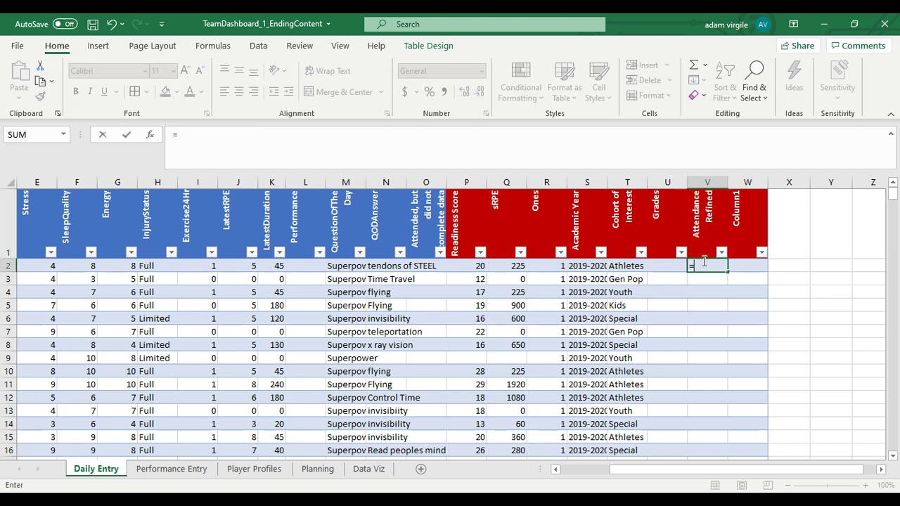
text(i)
key(Tab)
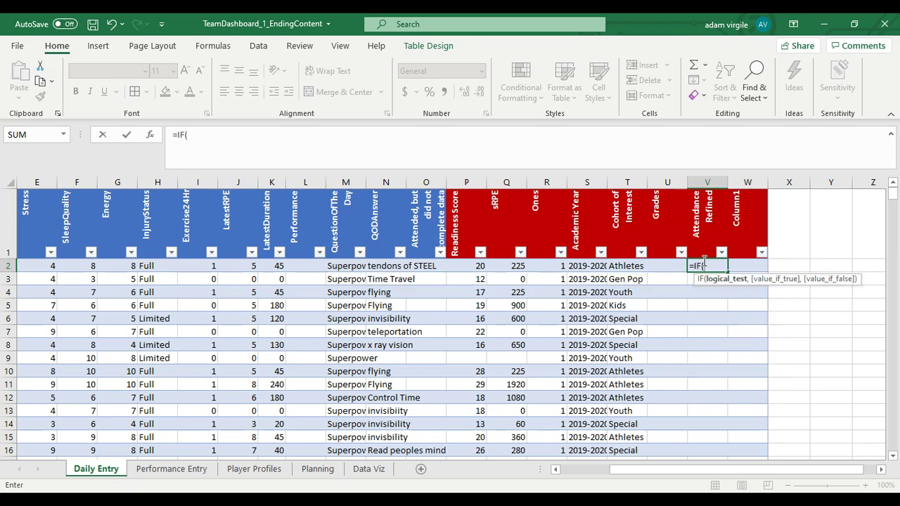
drag(752, 473, 703, 473)
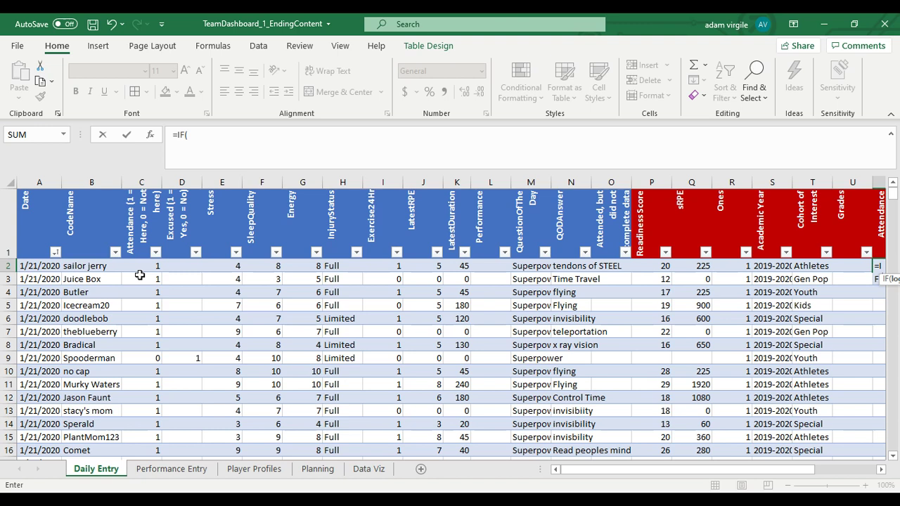
text(AND()
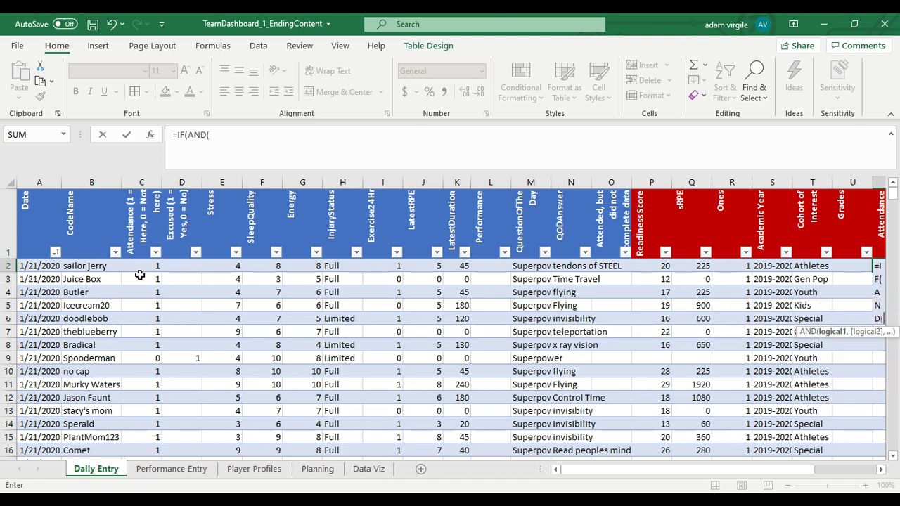
click(144, 265)
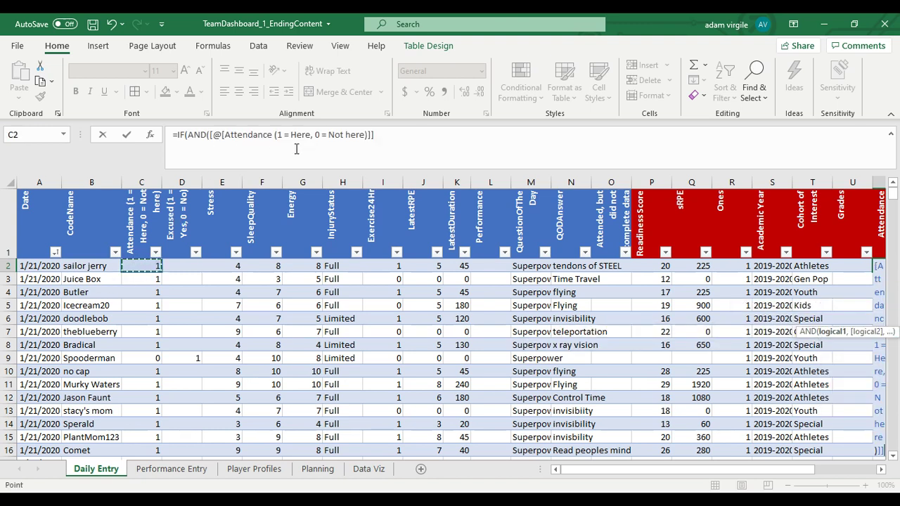
click(388, 136)
text(=1)
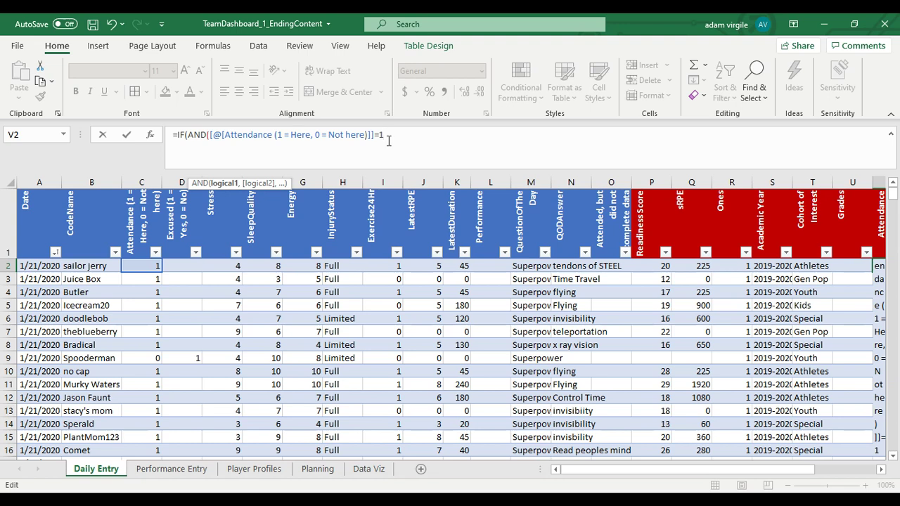
Step: Add the condition "Attended, but did not complete data" <>1, return 1 when both conditions hold, and open a nested IF
text(,)
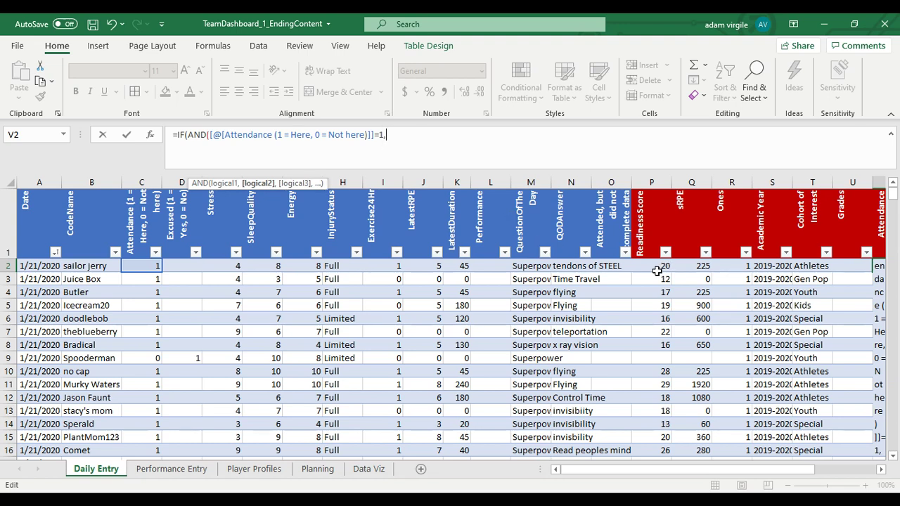
click(620, 265)
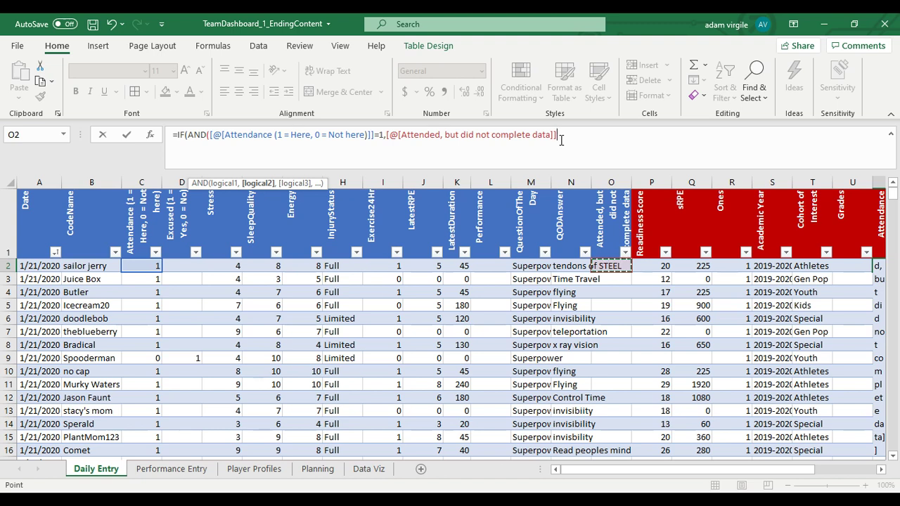
text(data]]<>1)
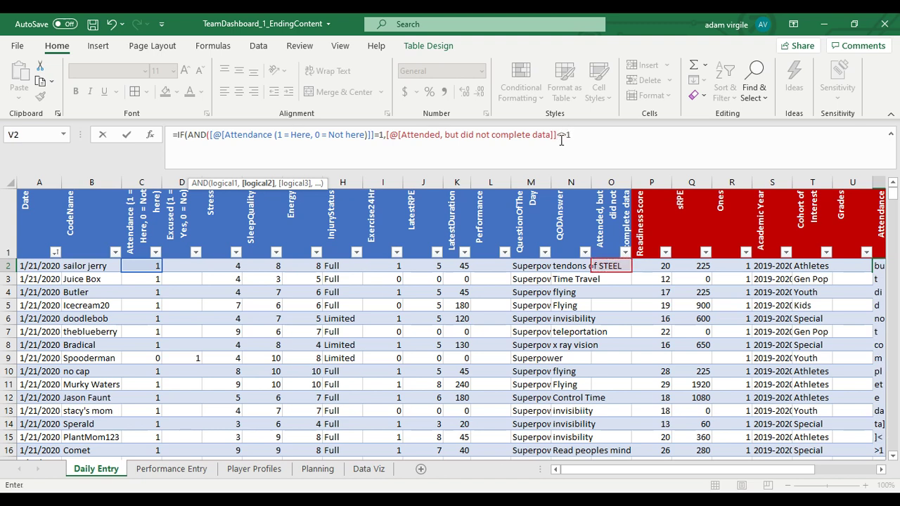
text(),)
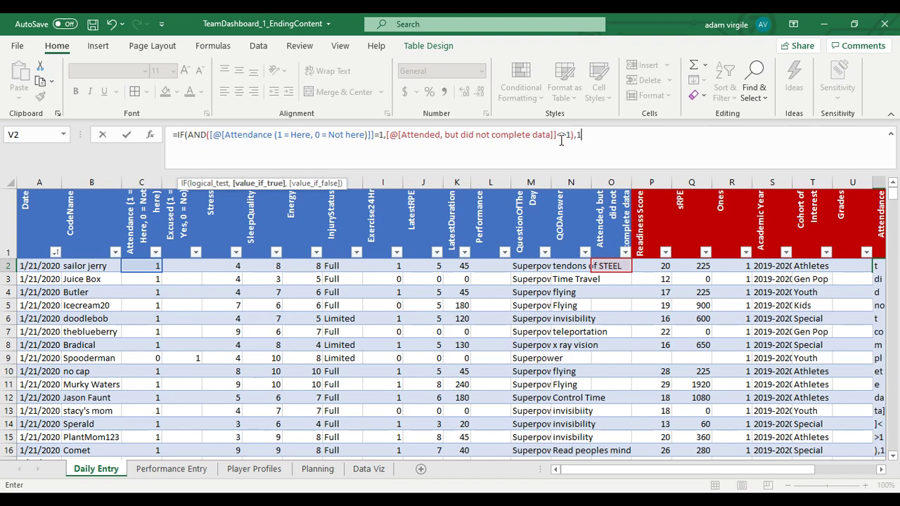
text(1,IF()
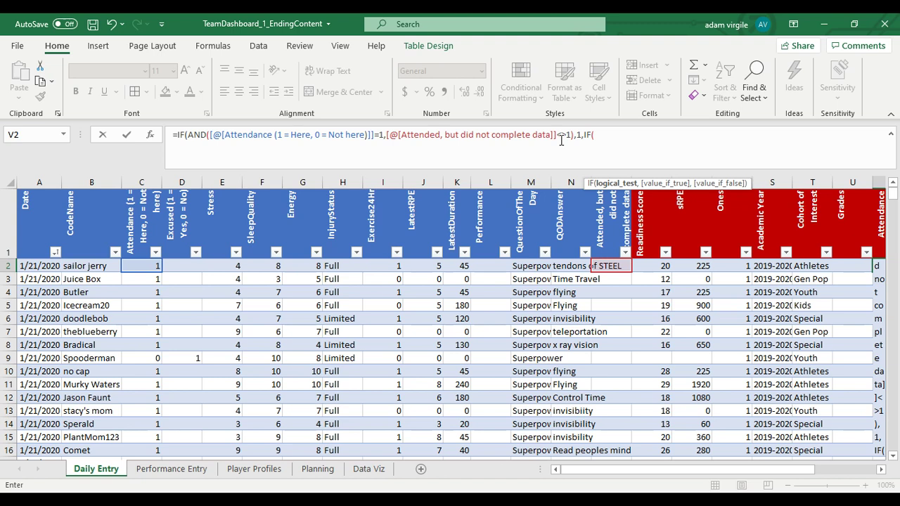
Step: Give the nested IF an AND test requiring Attendance =1 and "Attended, but did not complete data" =1
click(137, 265)
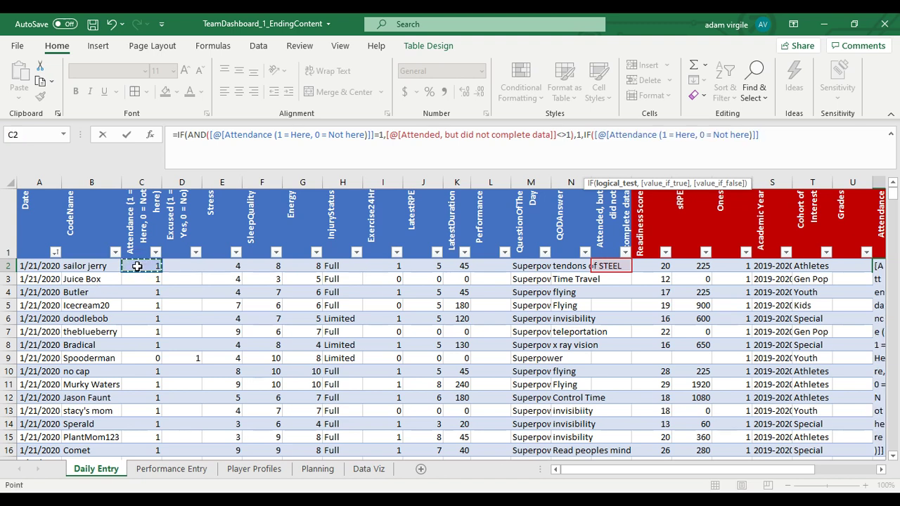
text(=1)
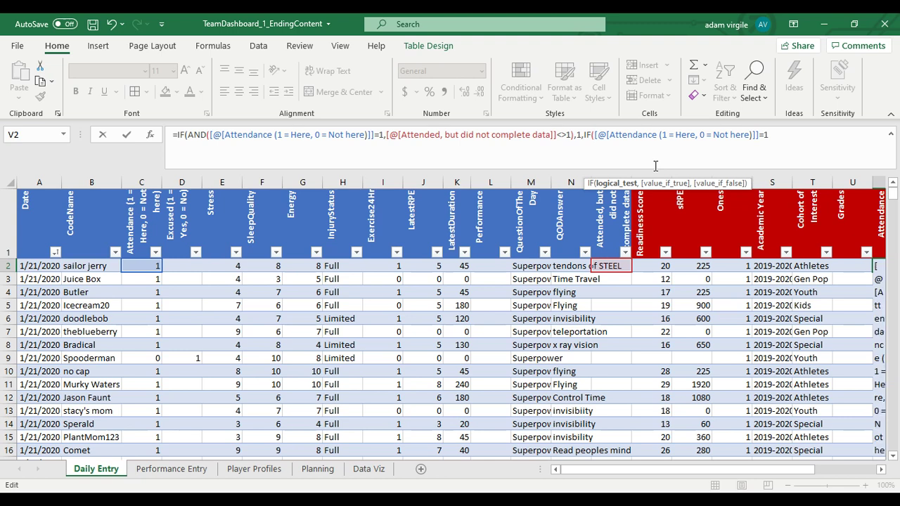
text(AND()
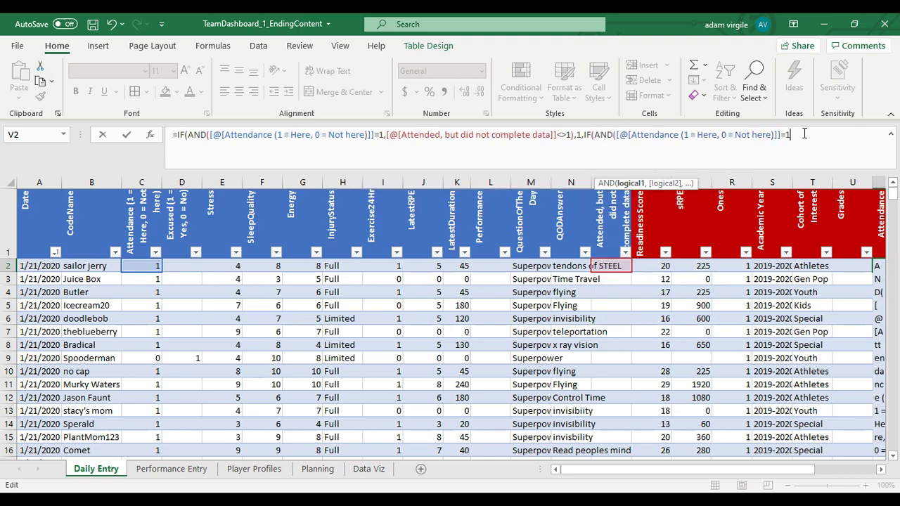
text(,)
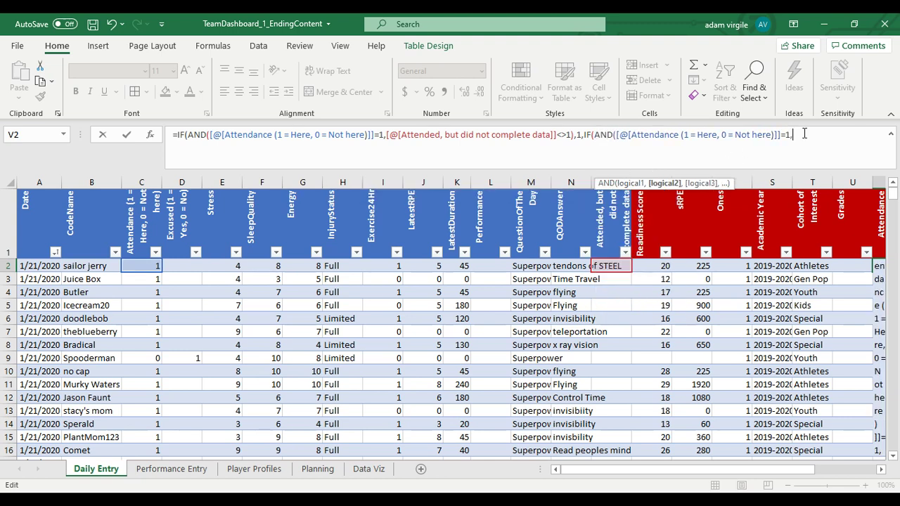
click(620, 264)
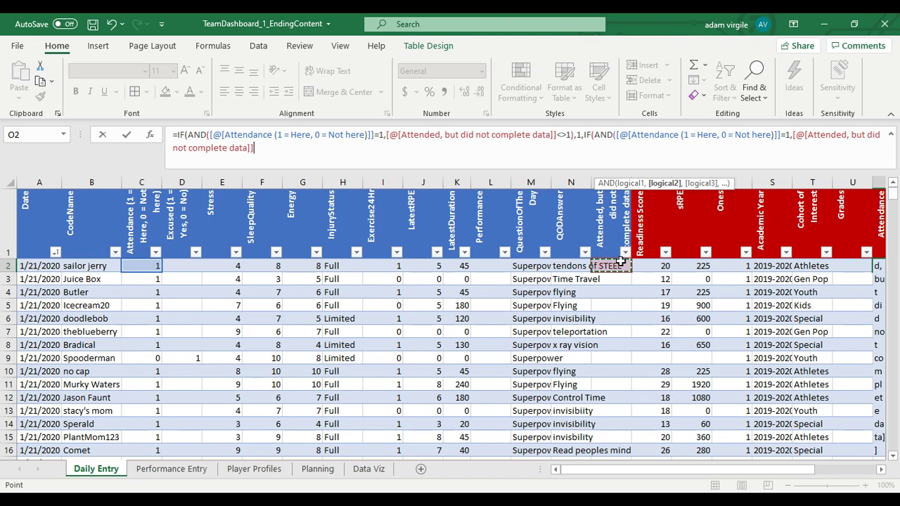
text(=1)
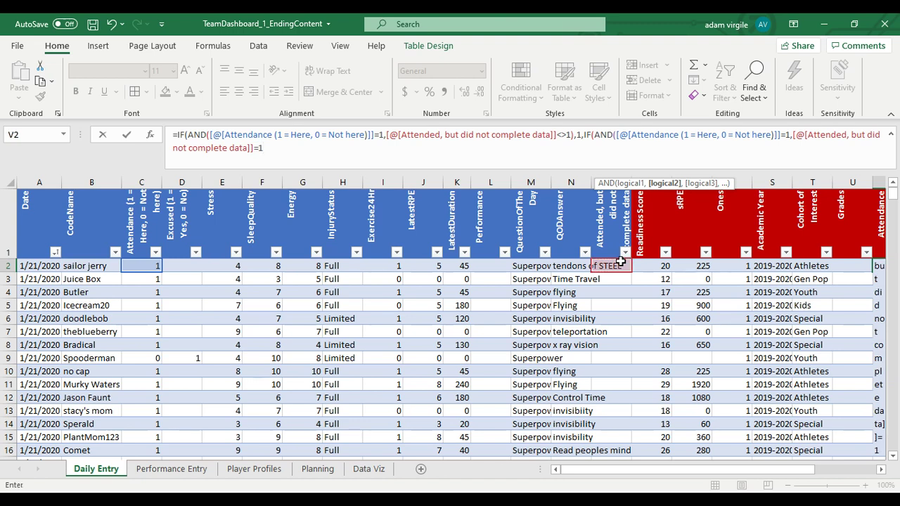
text(),)
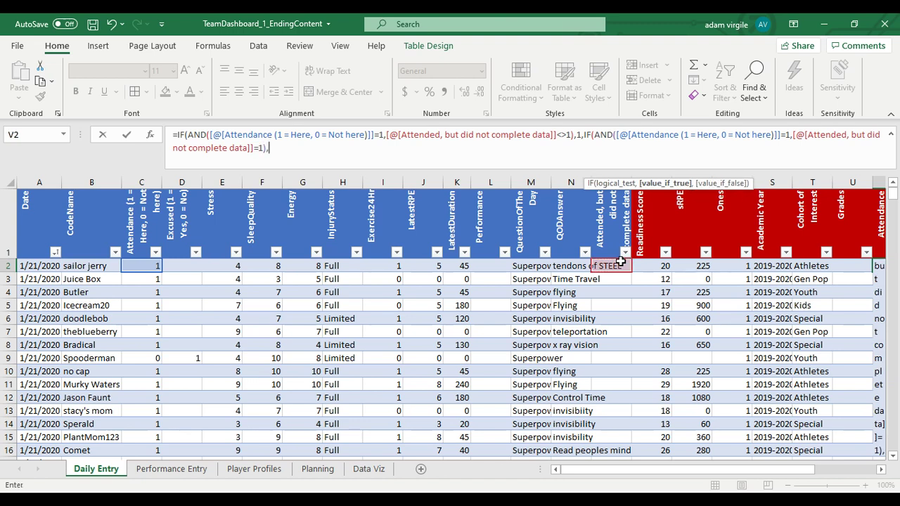
Step: Make the nested IF return 2 when true and 3 otherwise, and enter the Attendance Refined formula
text(2,)
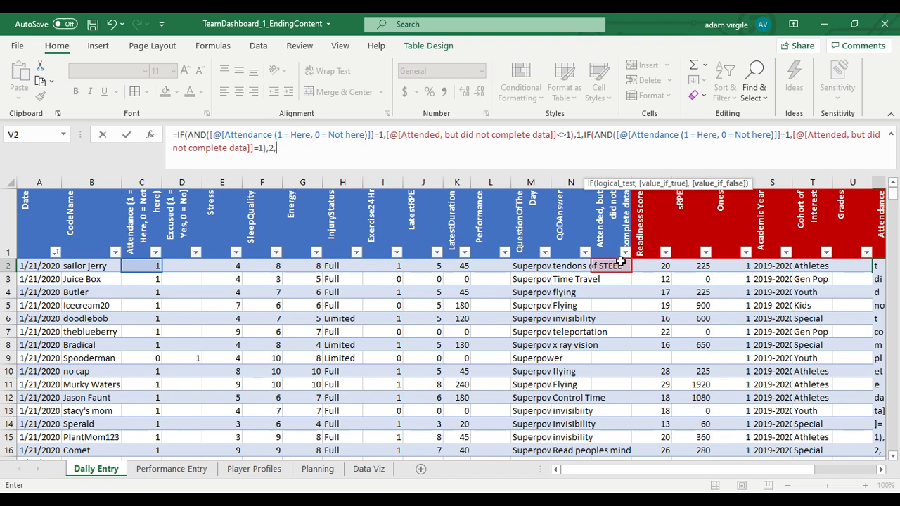
text(3)
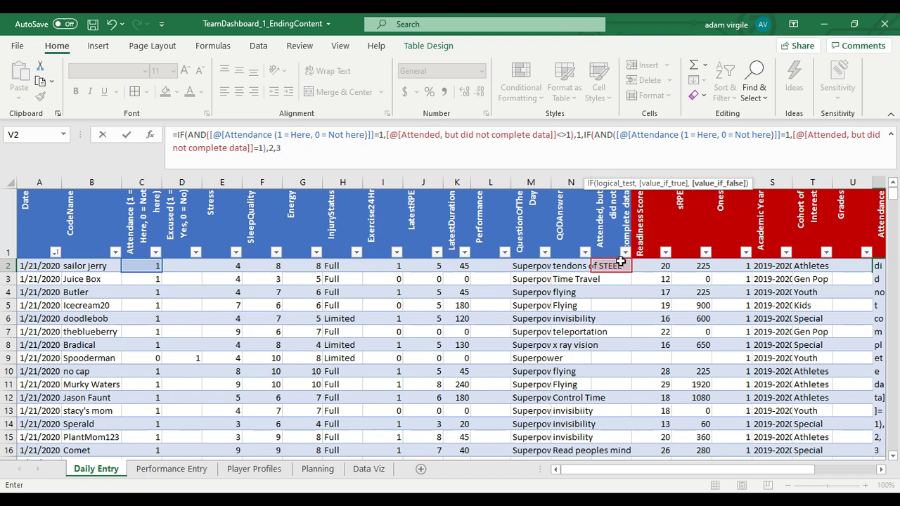
text())
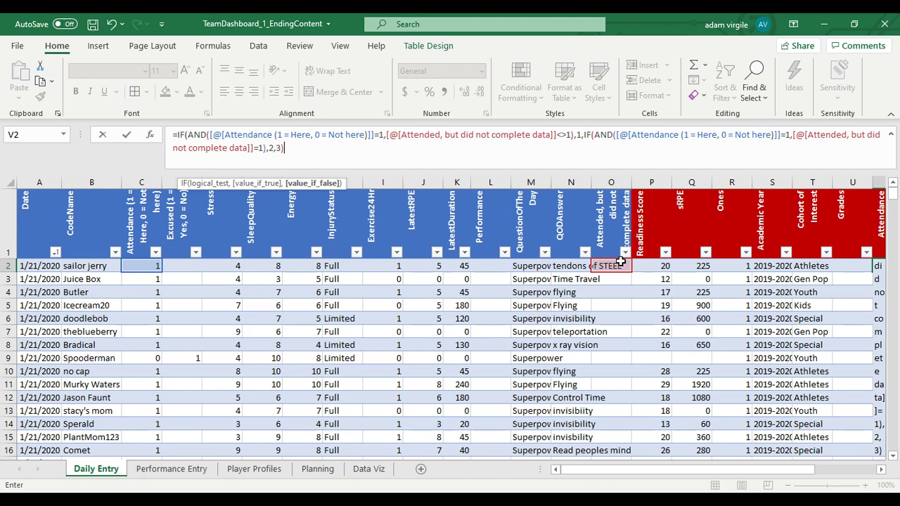
text())
key(Return)
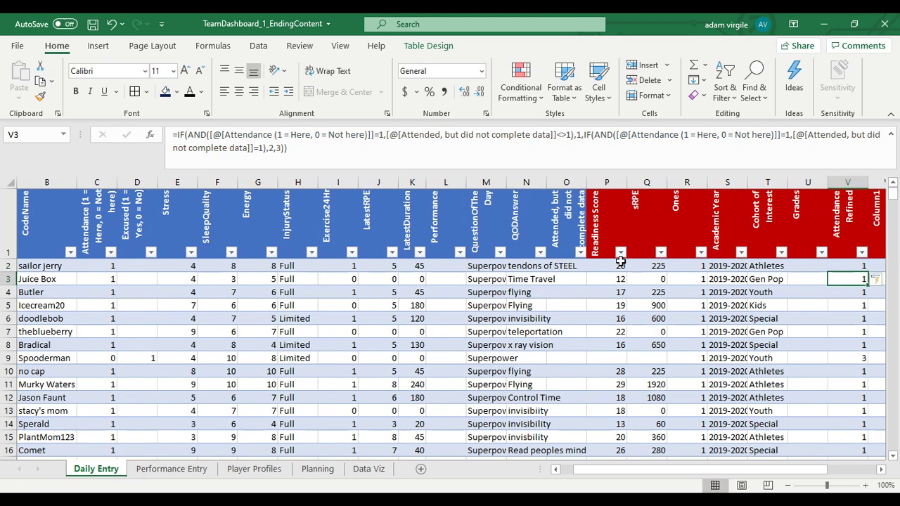
Step: Wrap the Attendance Refined formula in IFERROR with an empty string ("") as the error value
click(865, 327)
scroll(865, 327, right, 2)
click(747, 292)
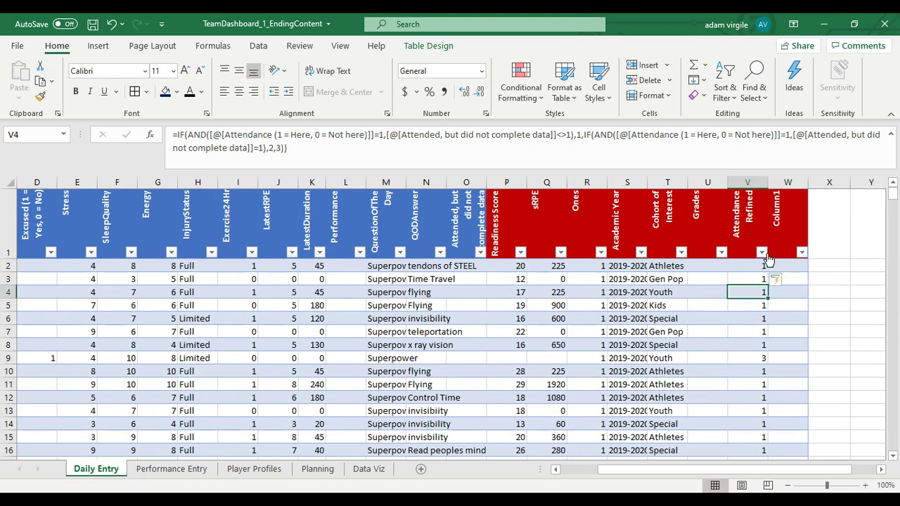
click(761, 253)
click(671, 472)
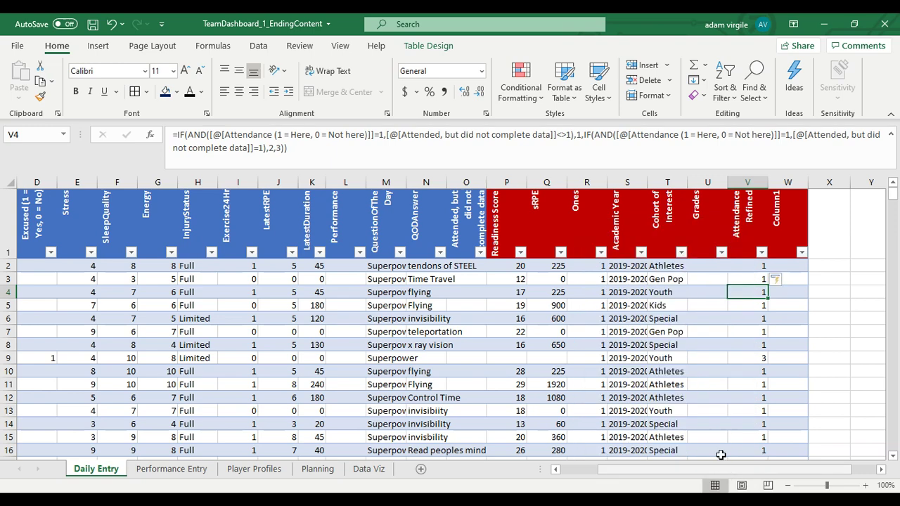
click(180, 134)
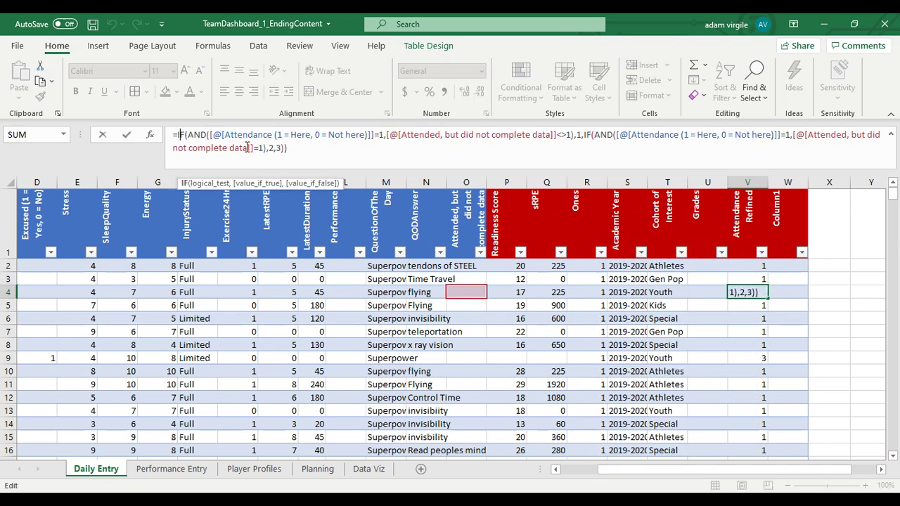
text(IFERROR)
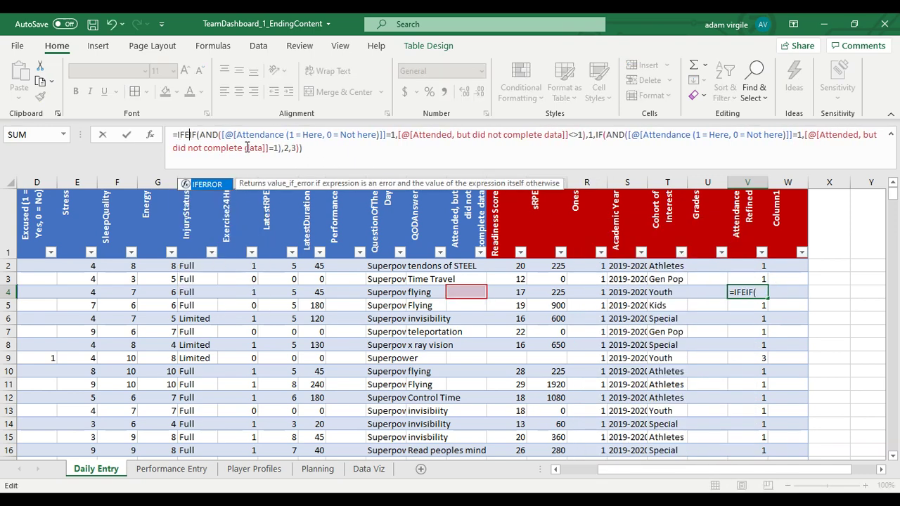
text(()
click(436, 154)
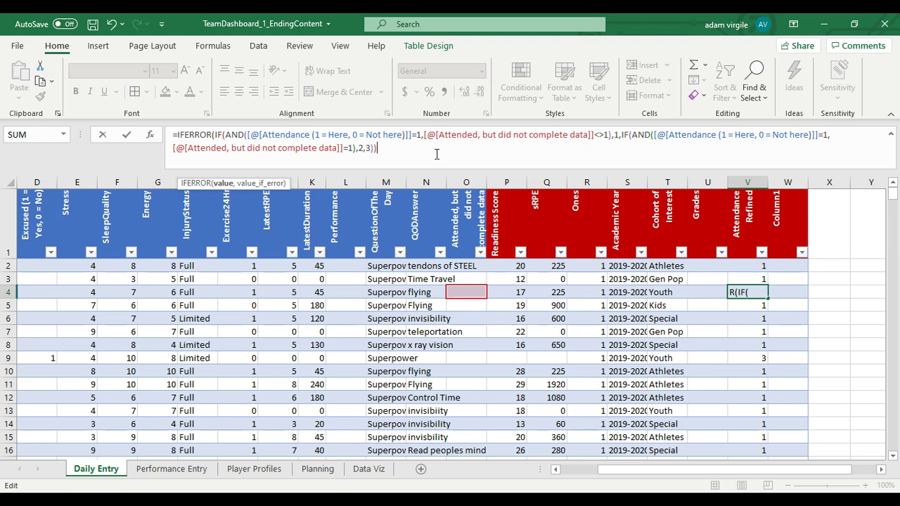
text(,""))
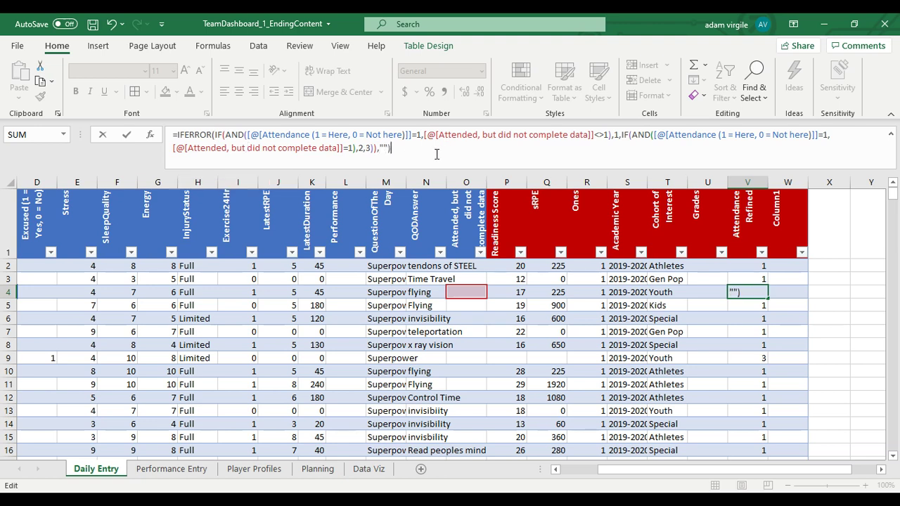
key(Return)
Step: Rename the Column1 header in cell W1 to "Injury Refined"
click(768, 225)
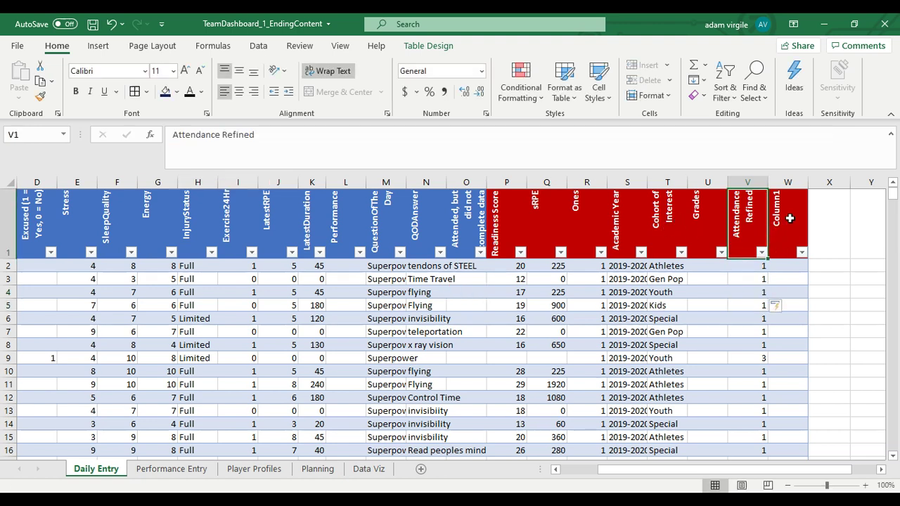
click(797, 219)
text(Inju)
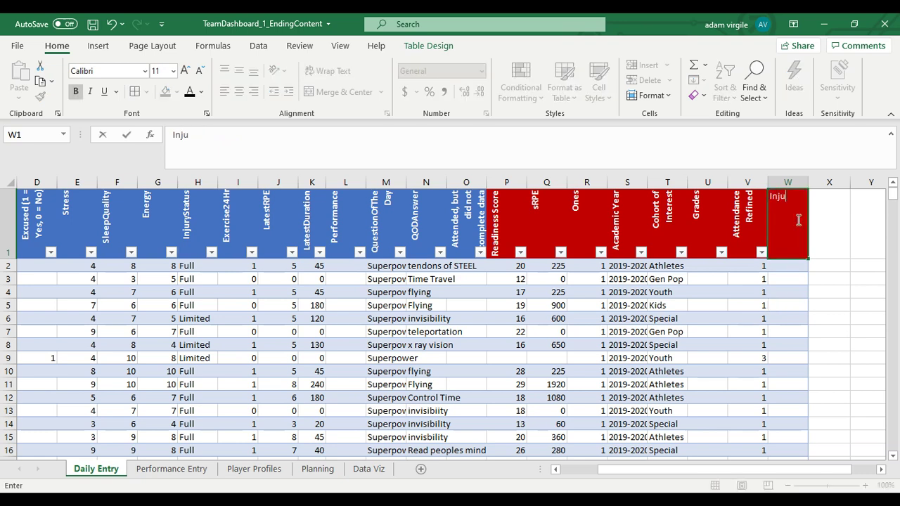
text(ry Rfein)
key(BackSpace)
key(BackSpace)
text(fined)
key(Return)
text(=IF()
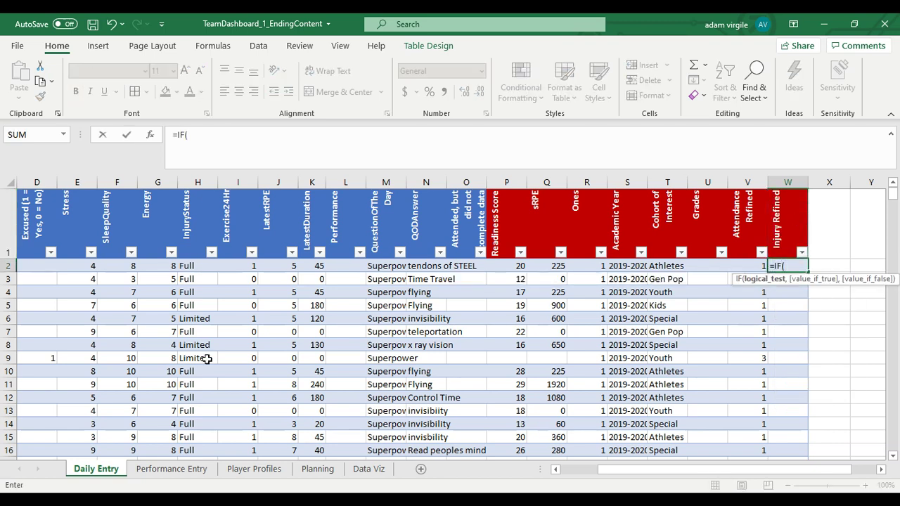
click(201, 267)
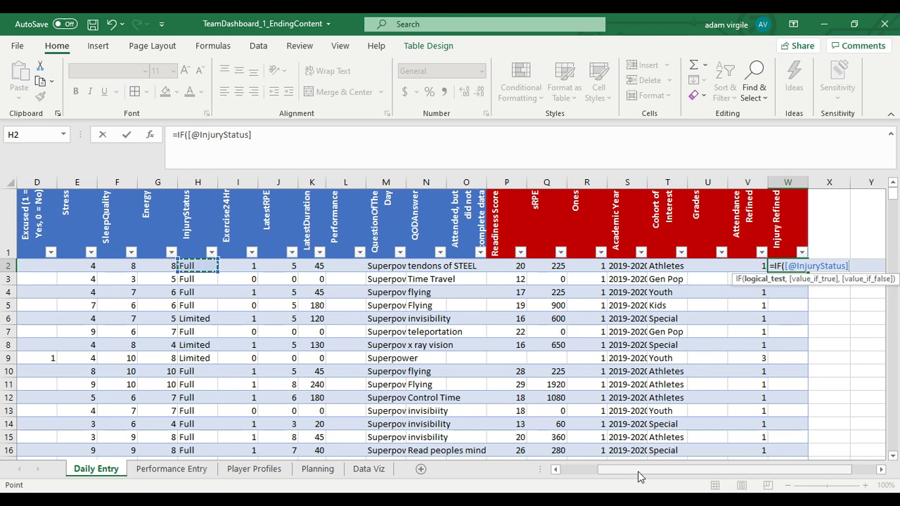
key(Escape)
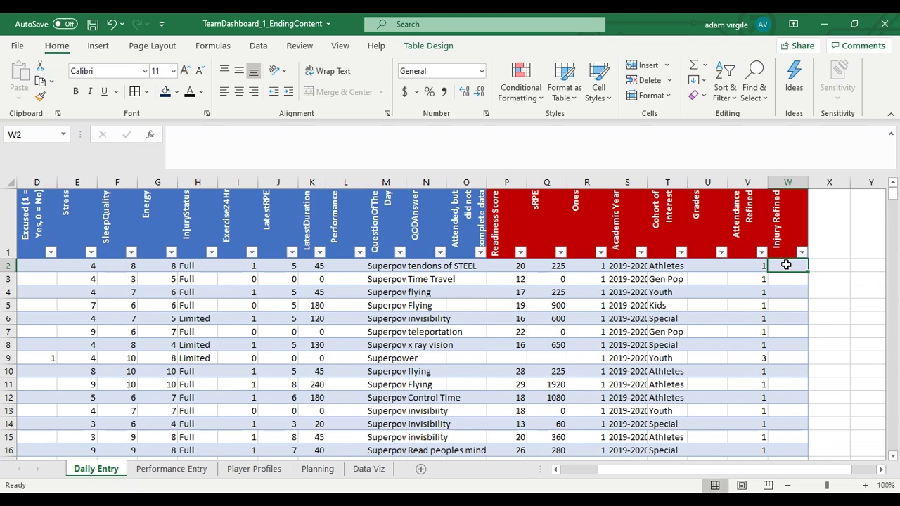
scroll(591, 314, down, 2)
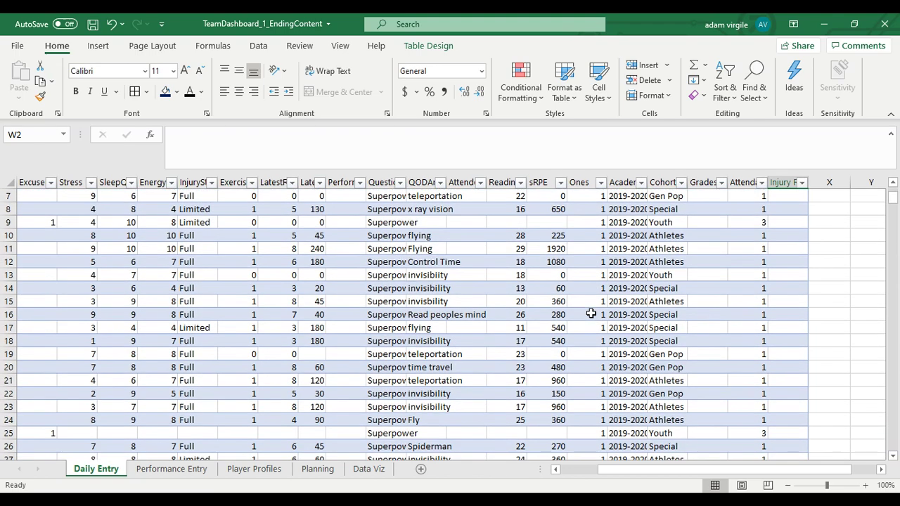
scroll(591, 313, up, 2)
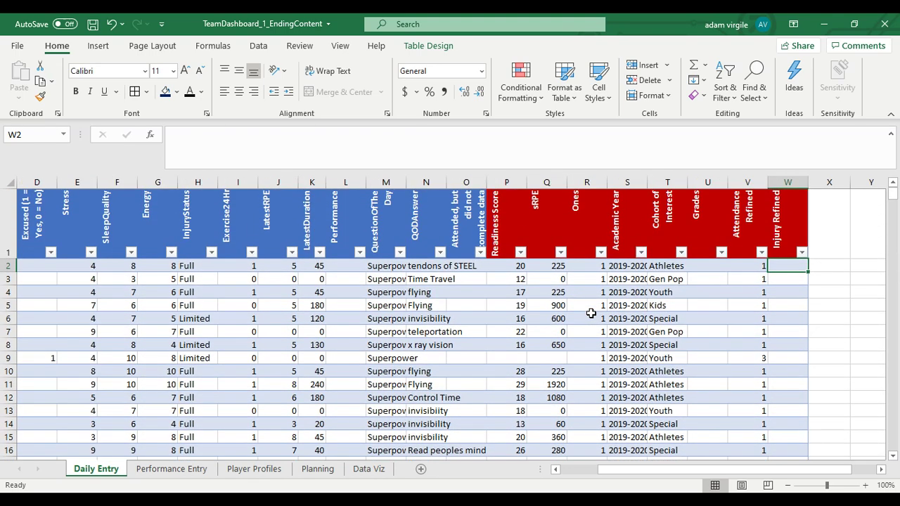
scroll(591, 313, down, 4)
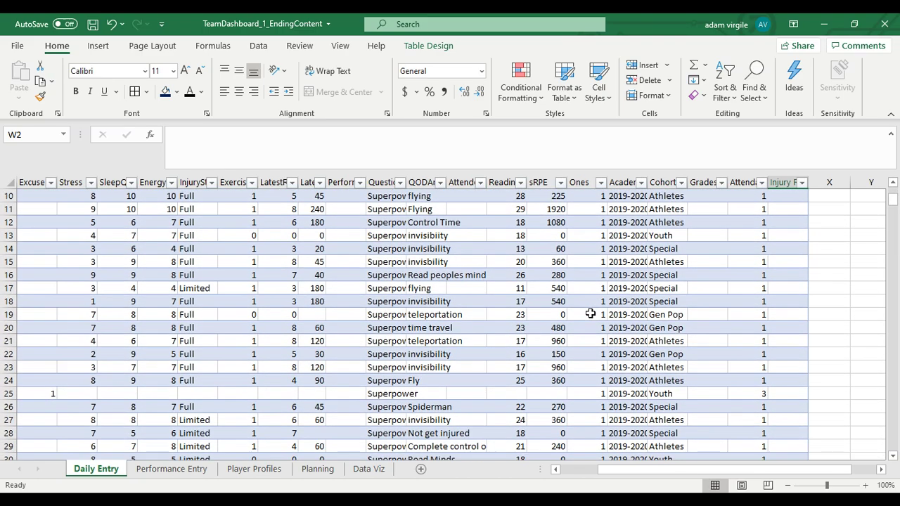
scroll(591, 313, down, 2)
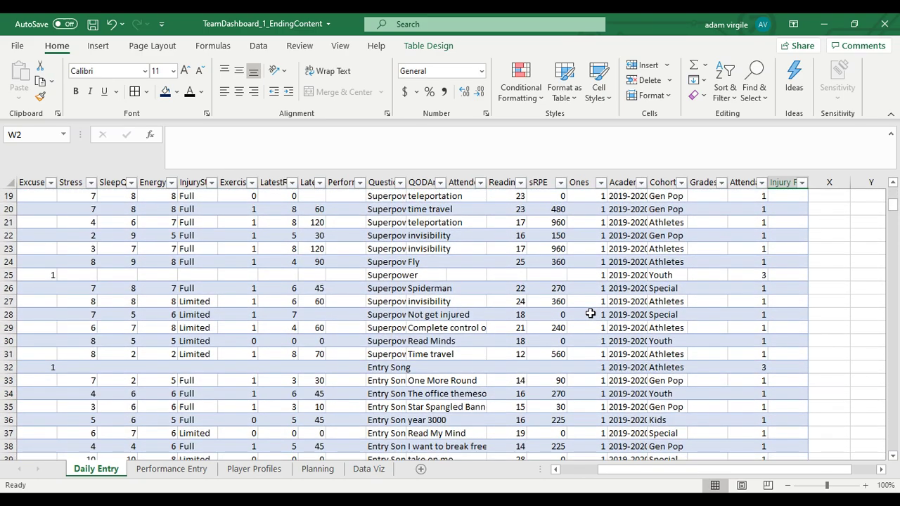
scroll(591, 314, up, 6)
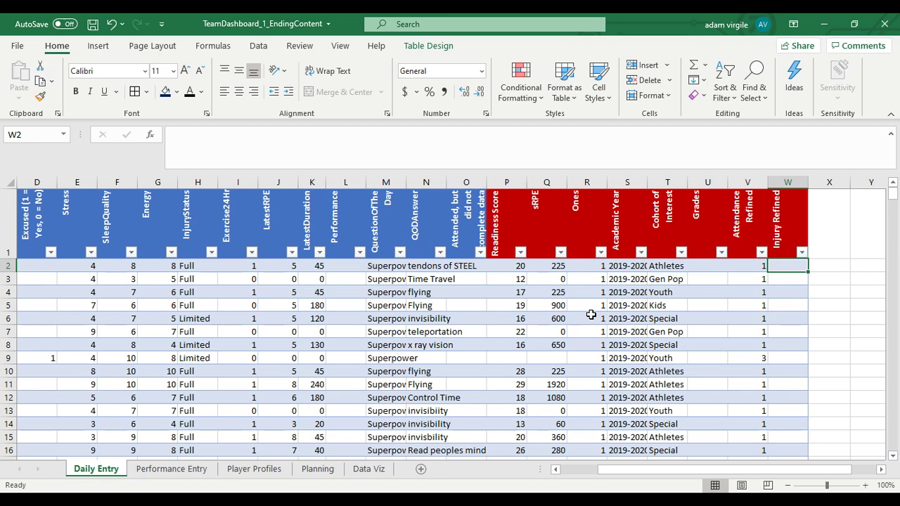
mouse_move(638, 476)
mouse_down()
mouse_move(611, 476)
mouse_move(629, 472)
mouse_up()
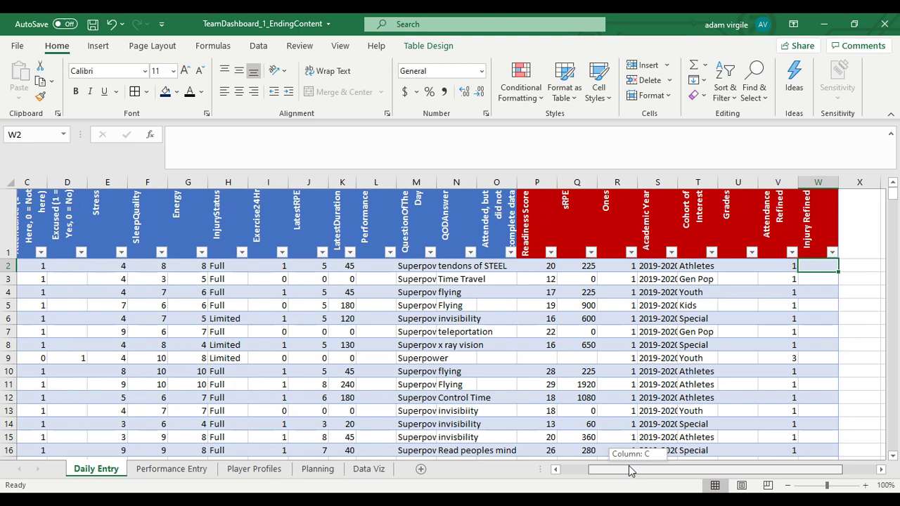
drag(630, 471, 630, 472)
text(=IF()
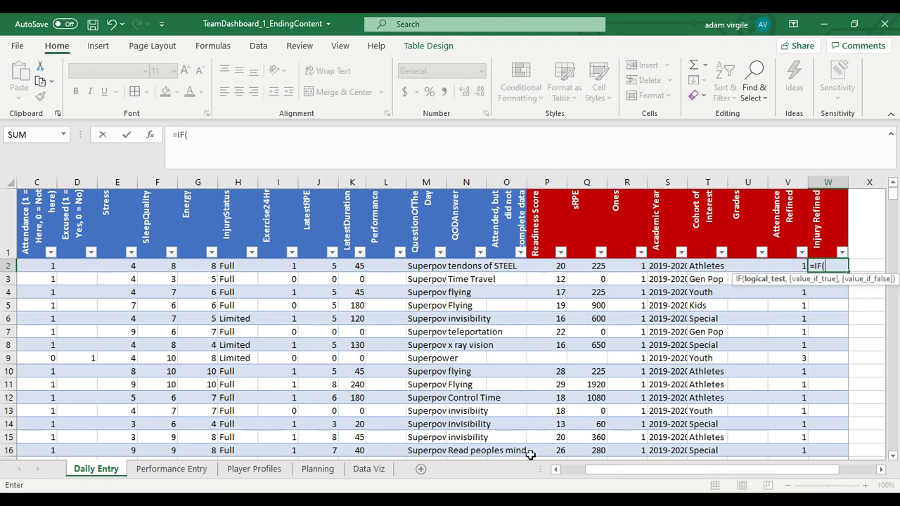
text(AND()
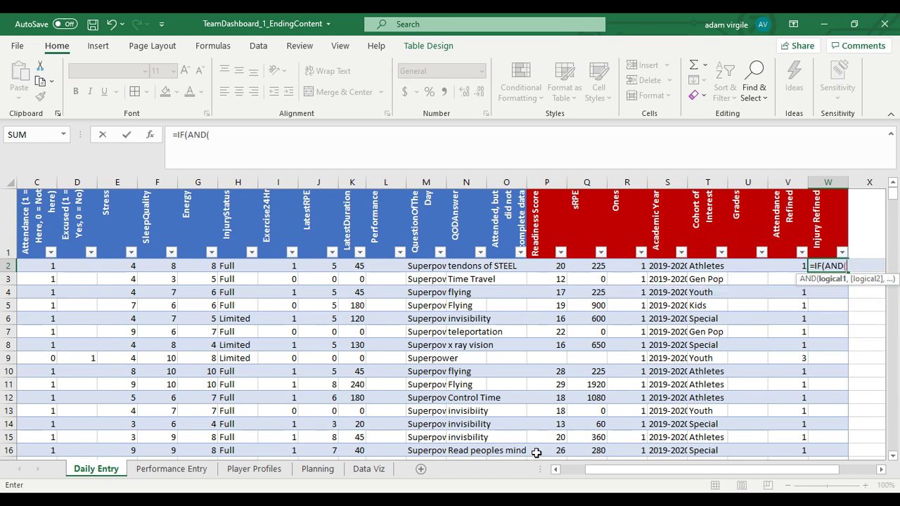
click(49, 265)
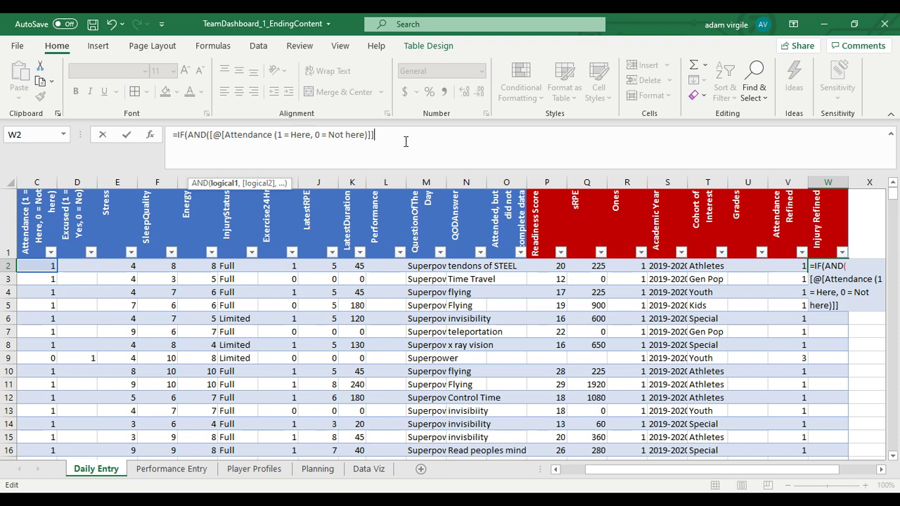
text(=1,)
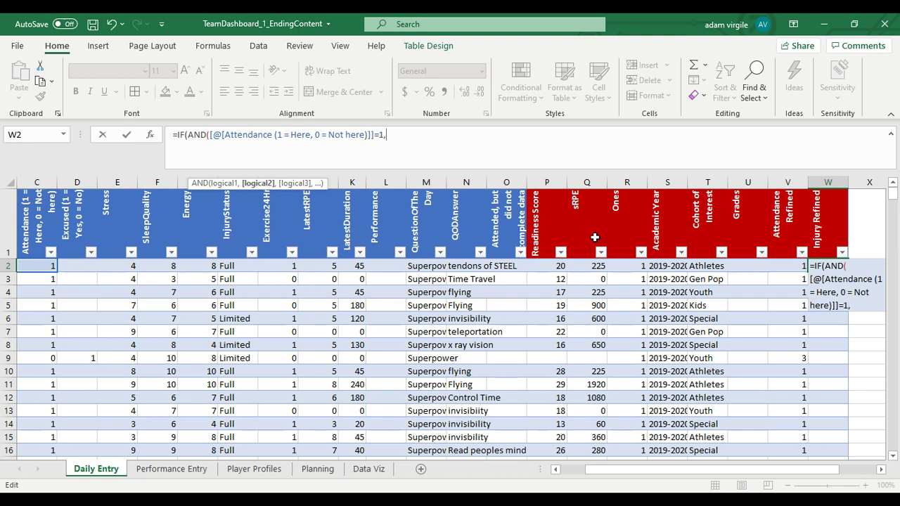
click(512, 267)
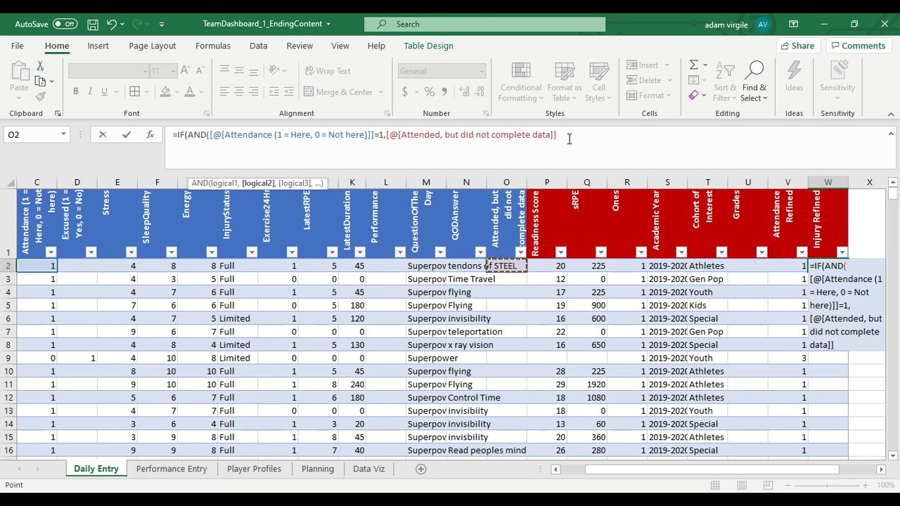
text(<>0))
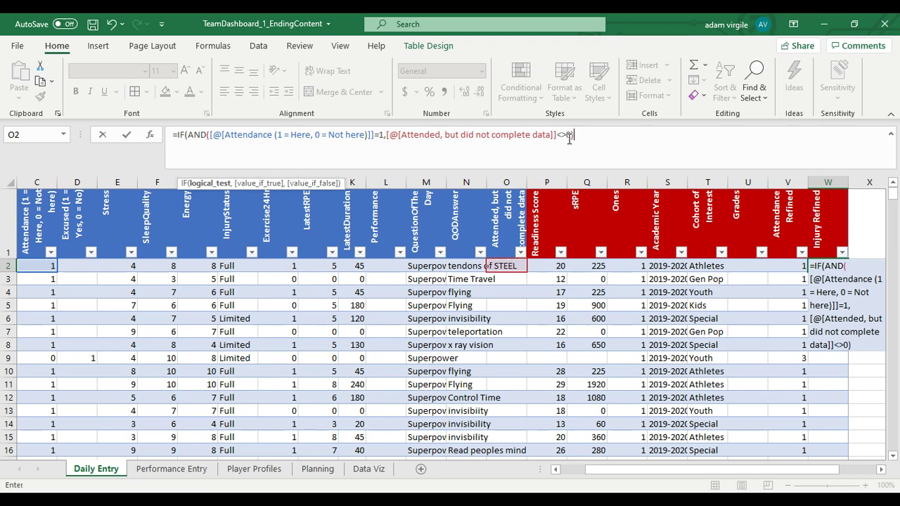
key(Escape)
click(793, 265)
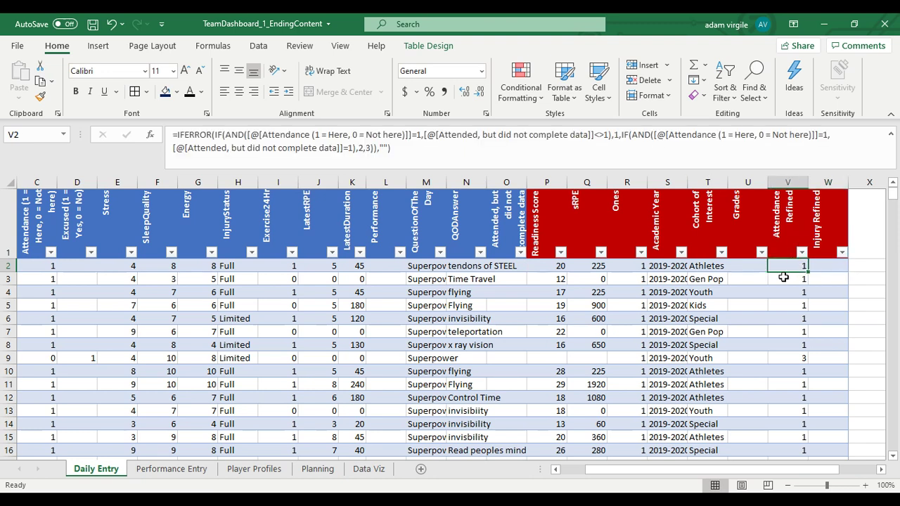
Step: Start an IF formula with a nested AND in cell W2, testing whether this row's Attendance Refined equals 1
click(835, 267)
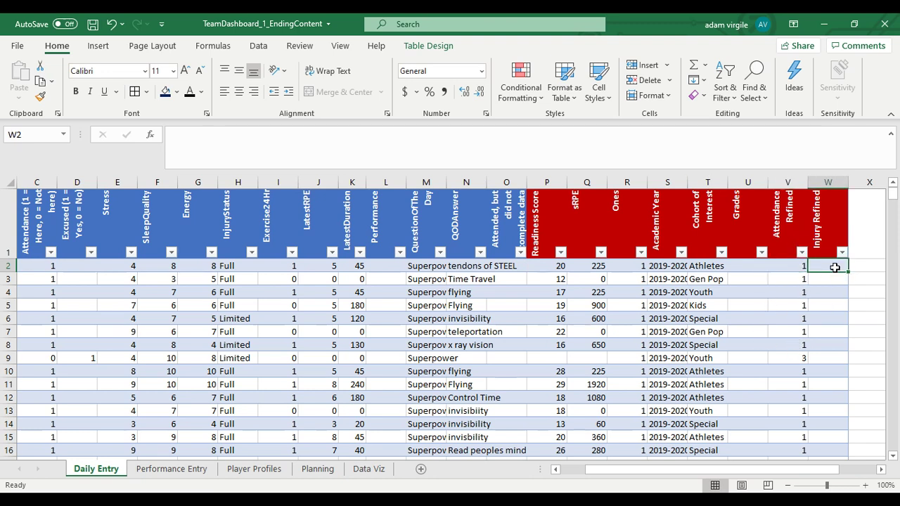
text(=IF()
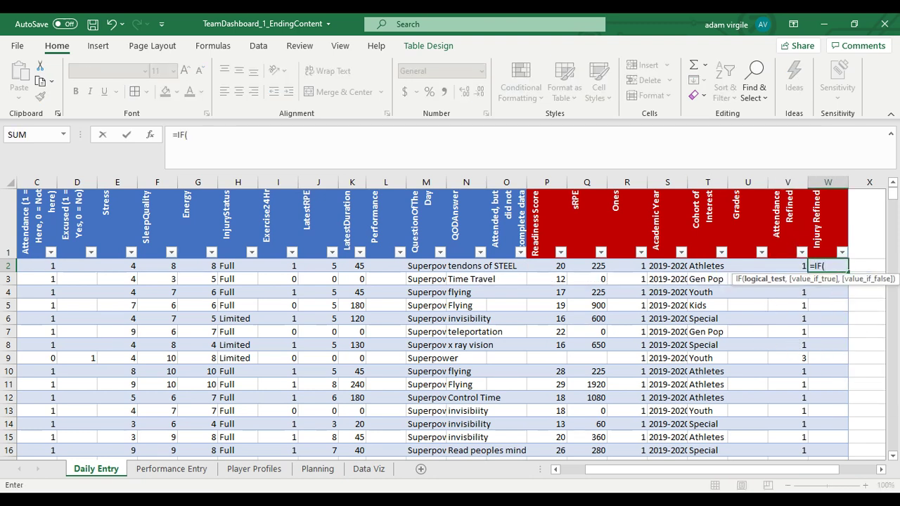
click(805, 268)
text(-)
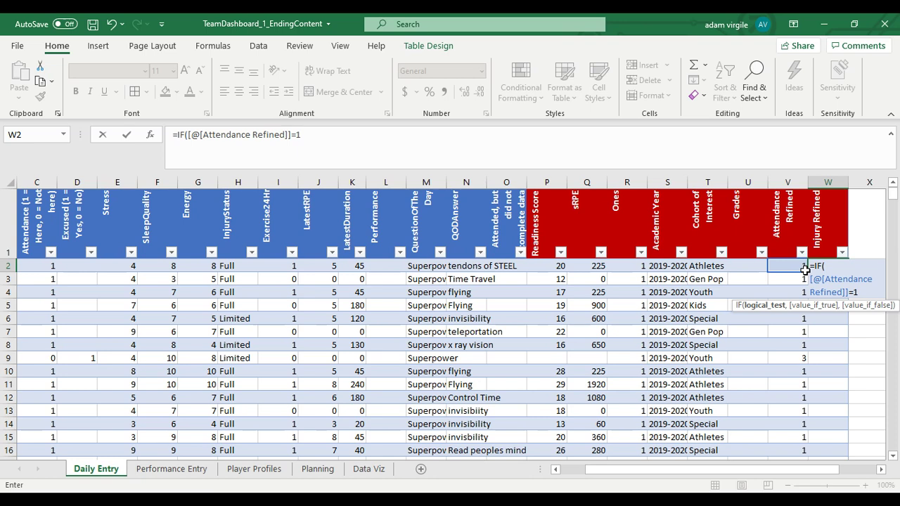
click(208, 146)
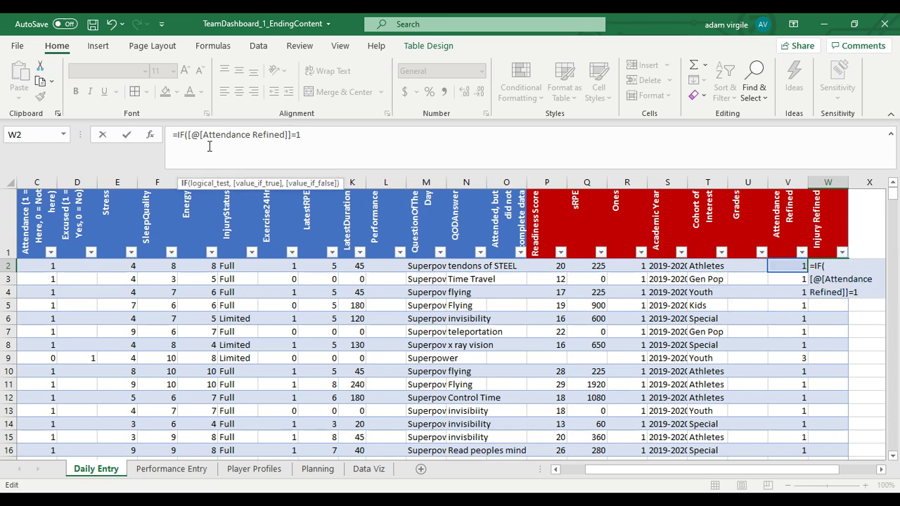
text(AND*)
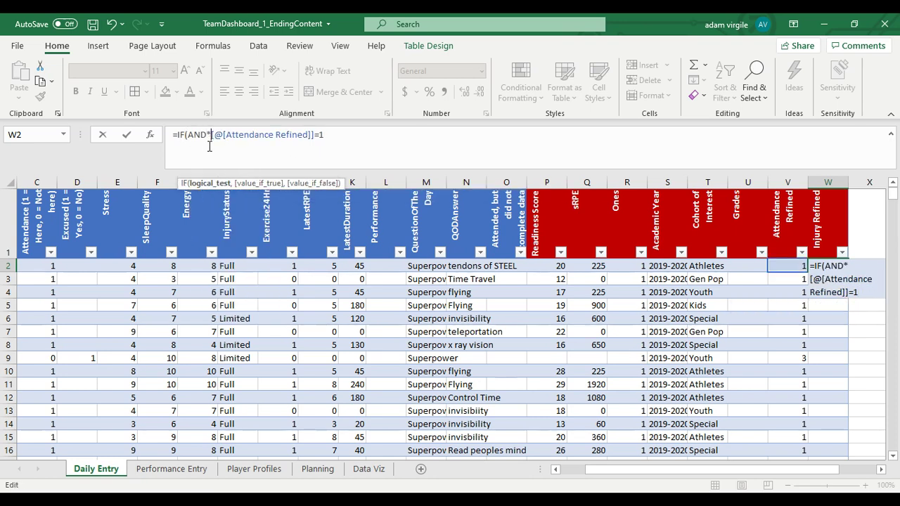
key(BackSpace)
text(()
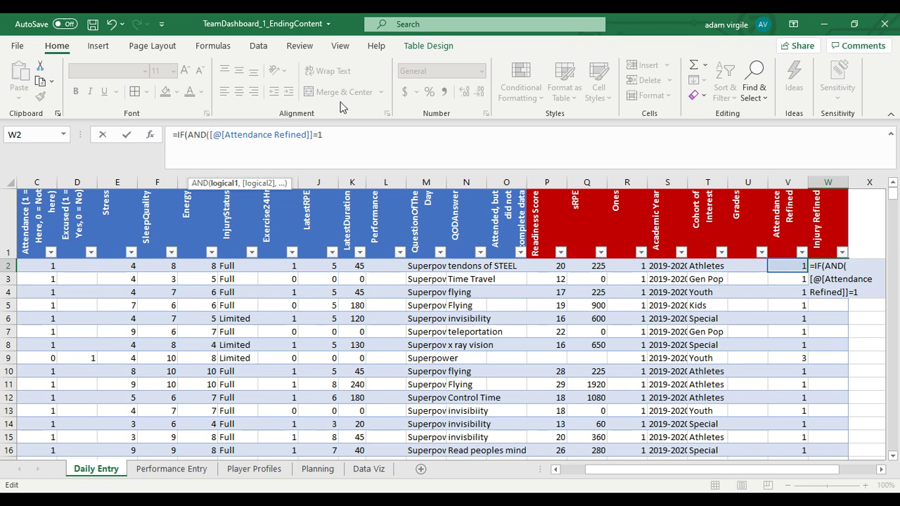
click(344, 137)
text(,)
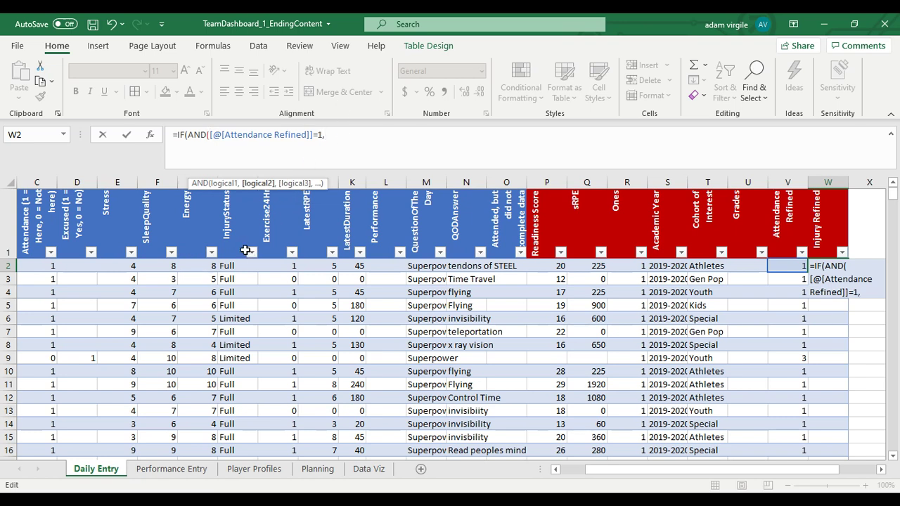
Step: Add the condition InjuryStatus ="Full", return 1 when both conditions hold, and open a nested IF
click(240, 264)
text(=)
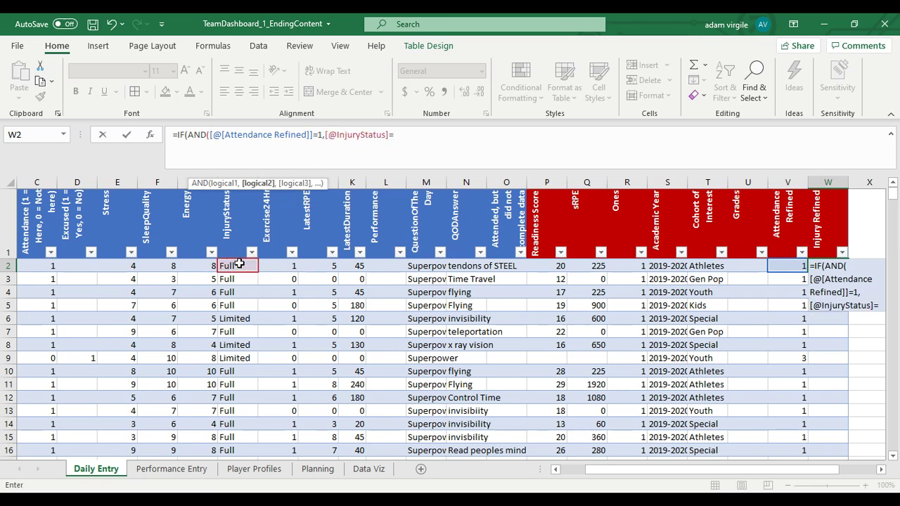
text("Full")
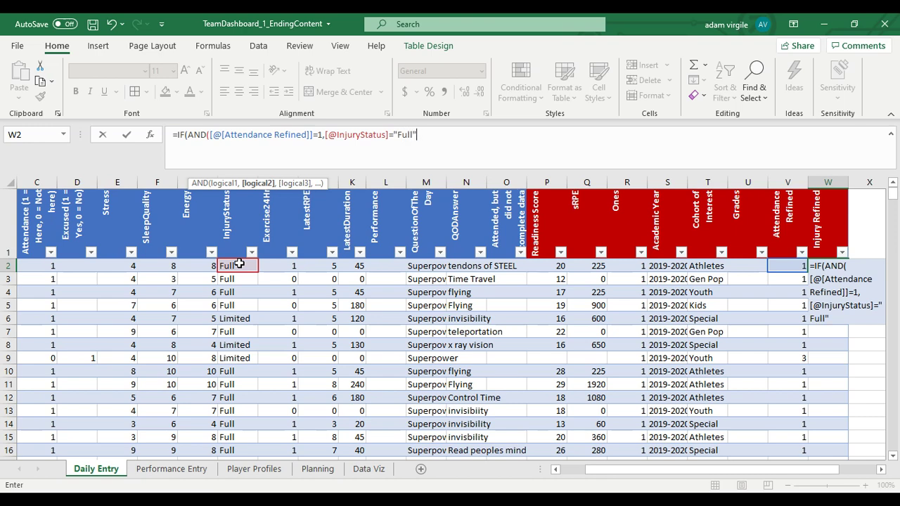
text(),1)
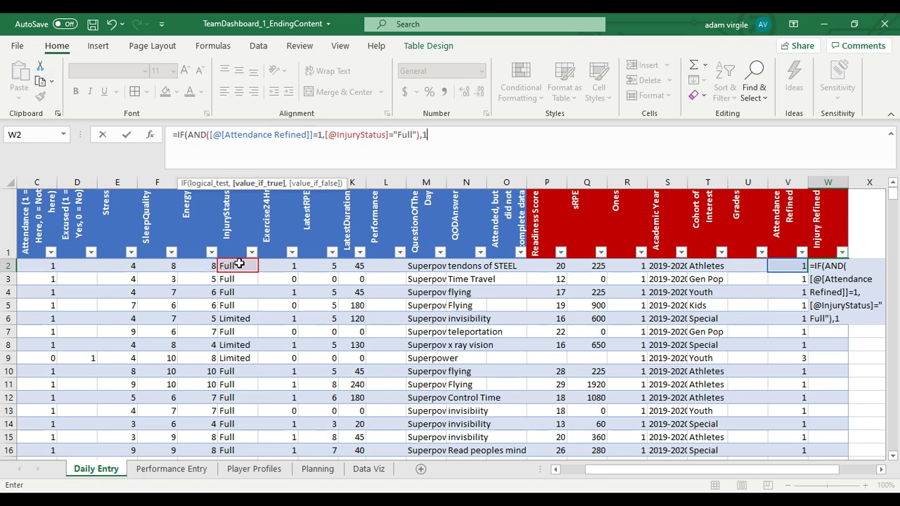
text(,IF()
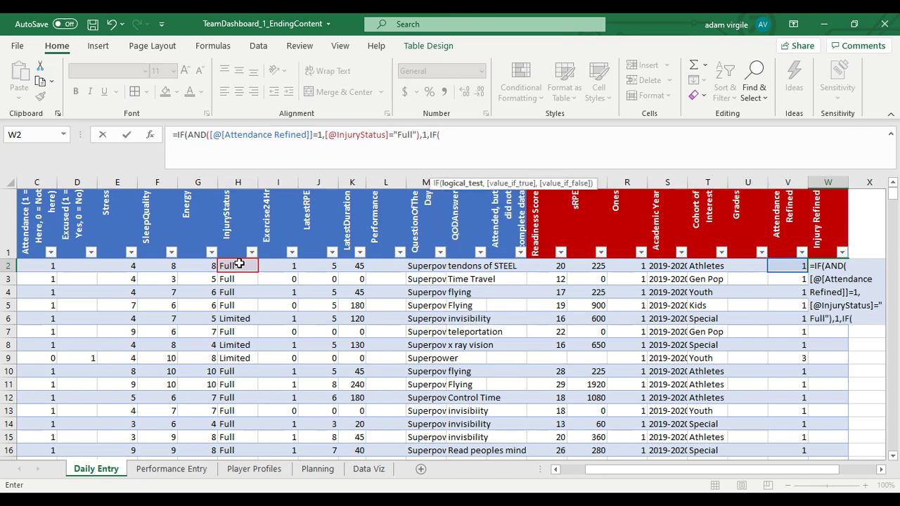
Step: Add a nested AND testing Attendance Refined =1 and InjuryStatus ="Limited", return 2 when both hold, and open a third IF
text(AND()
click(797, 265)
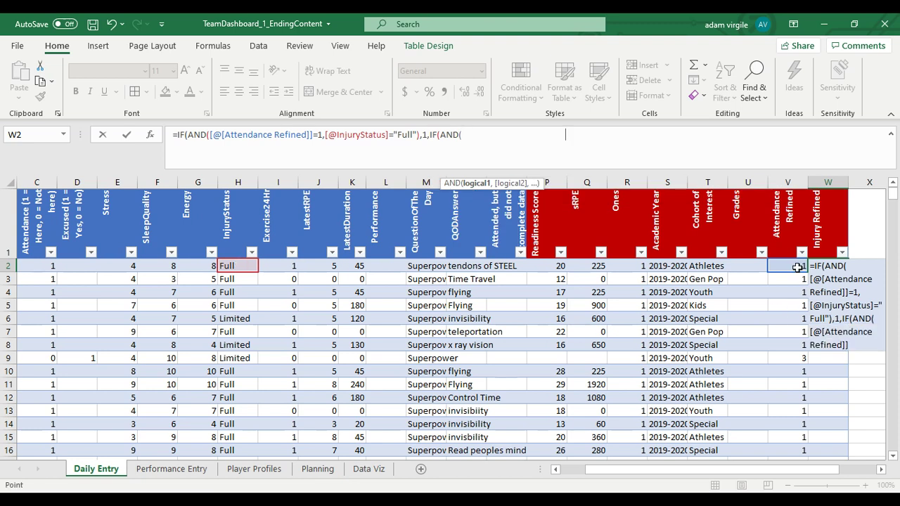
text(=1)
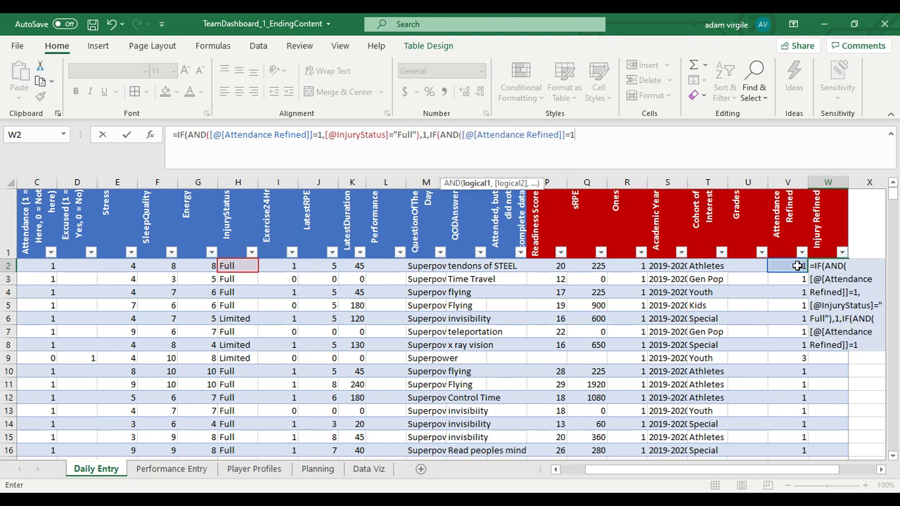
text(,)
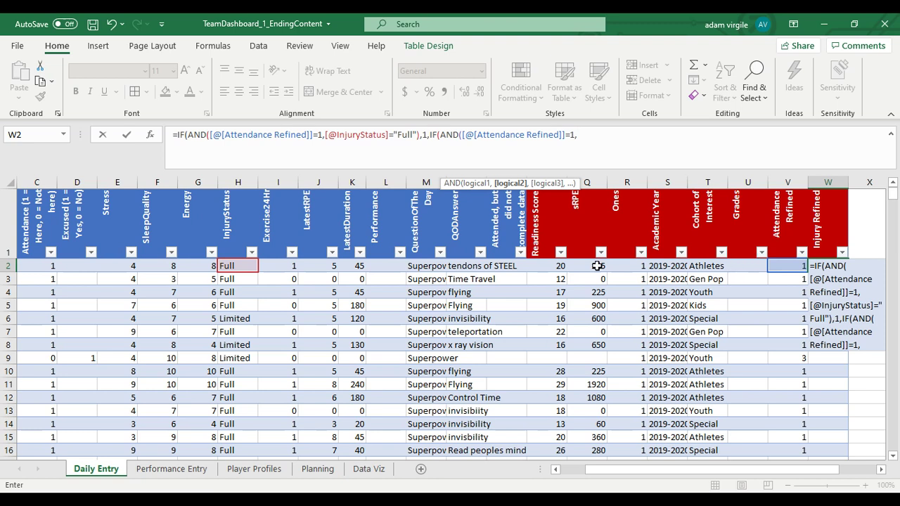
click(247, 266)
key(BackSpace)
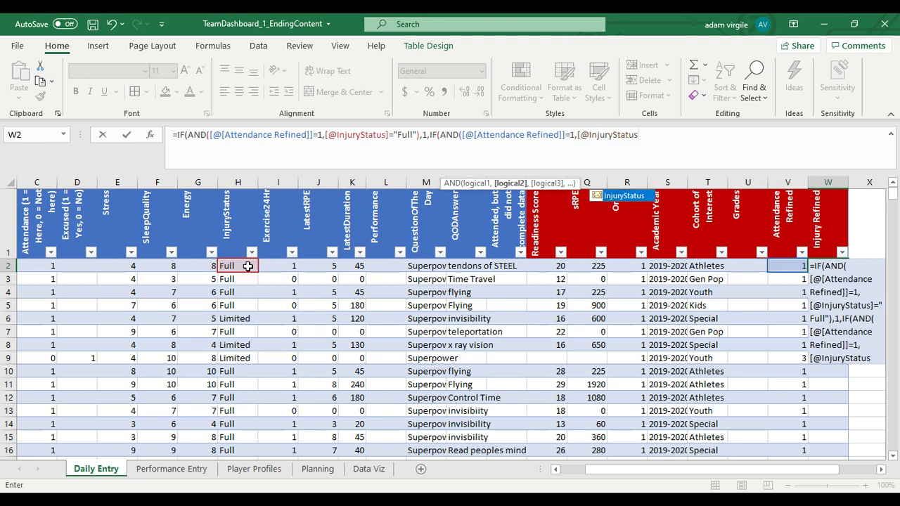
text(]=)
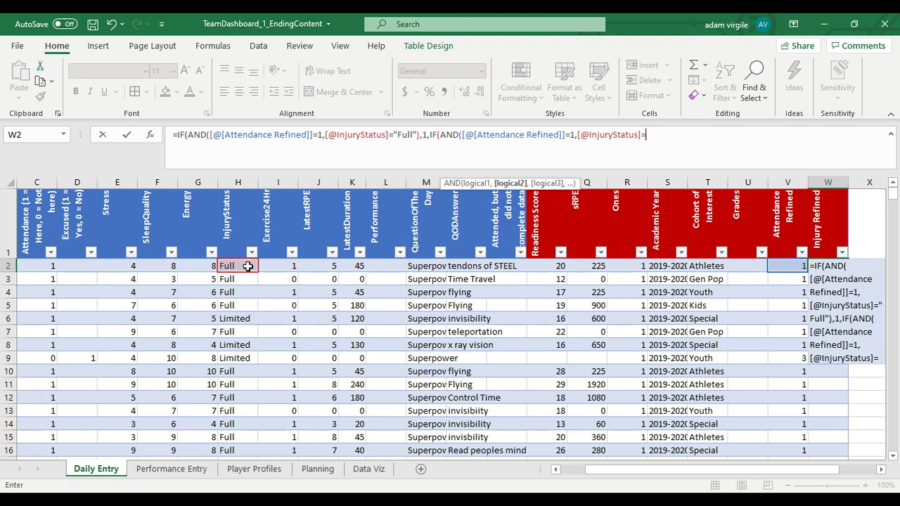
text("Limit)
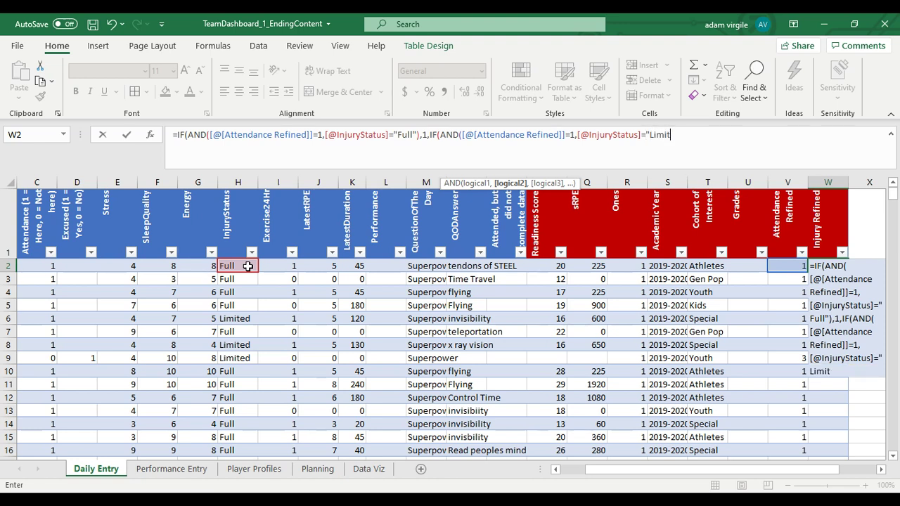
text(ed"),)
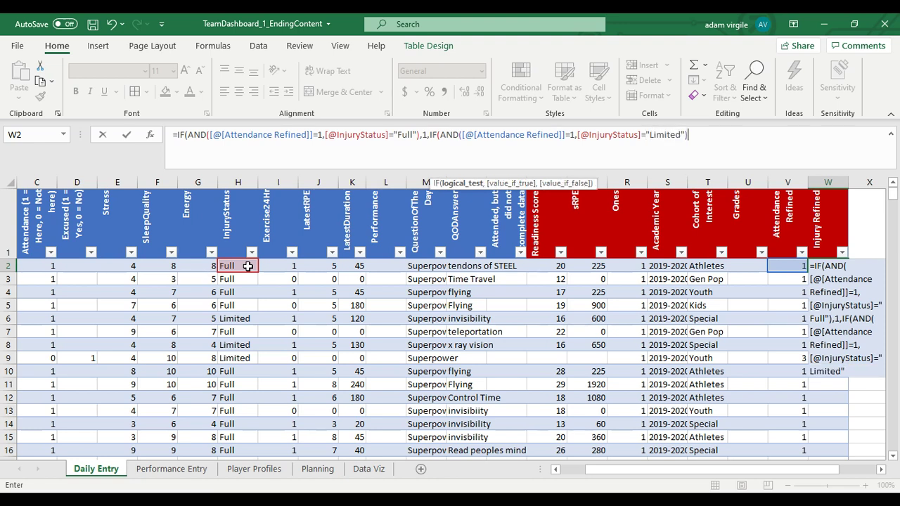
text(2,IF()
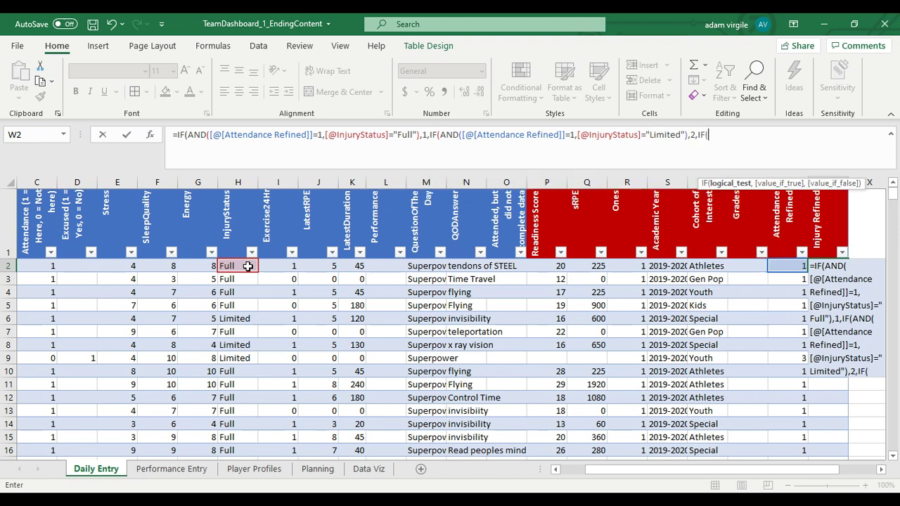
Step: Build the third IF's test as an AND of Attendance Refined =1 and InjuryStatus ="Out"
click(784, 266)
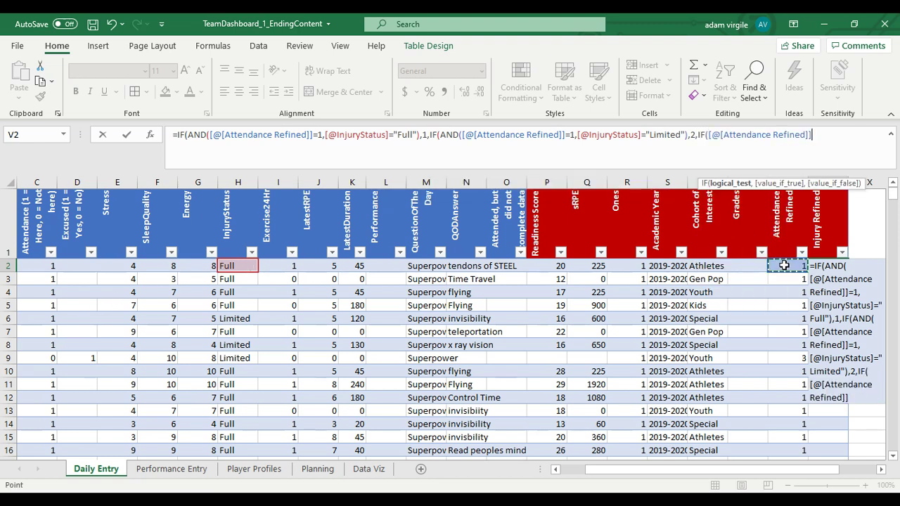
text(=1)
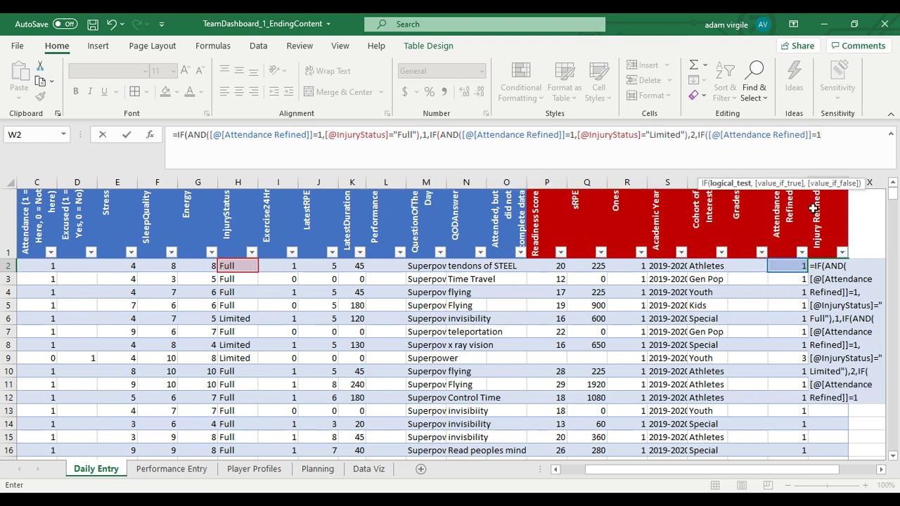
click(708, 134)
text(AND()
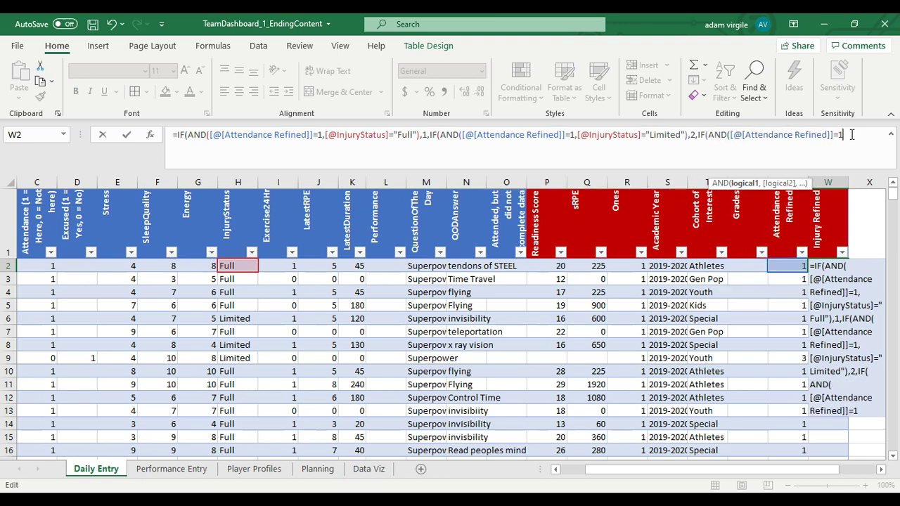
text(,)
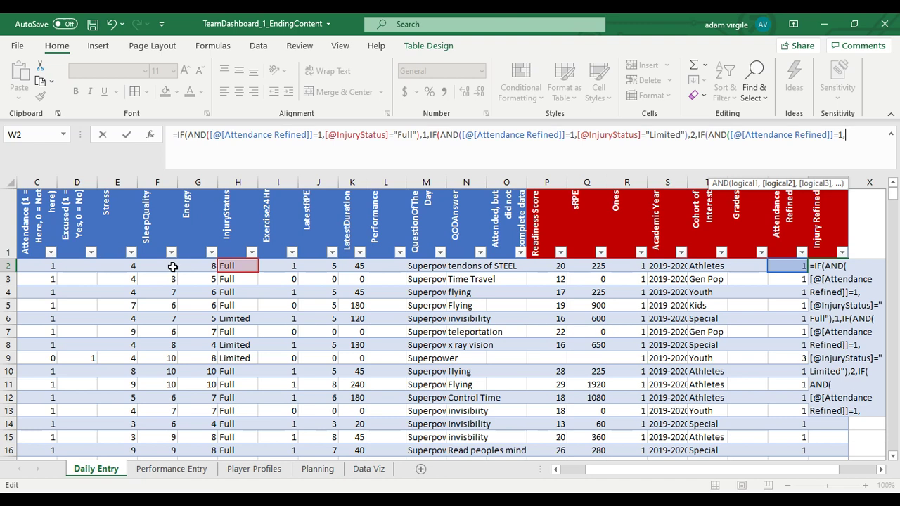
click(228, 268)
text(=)
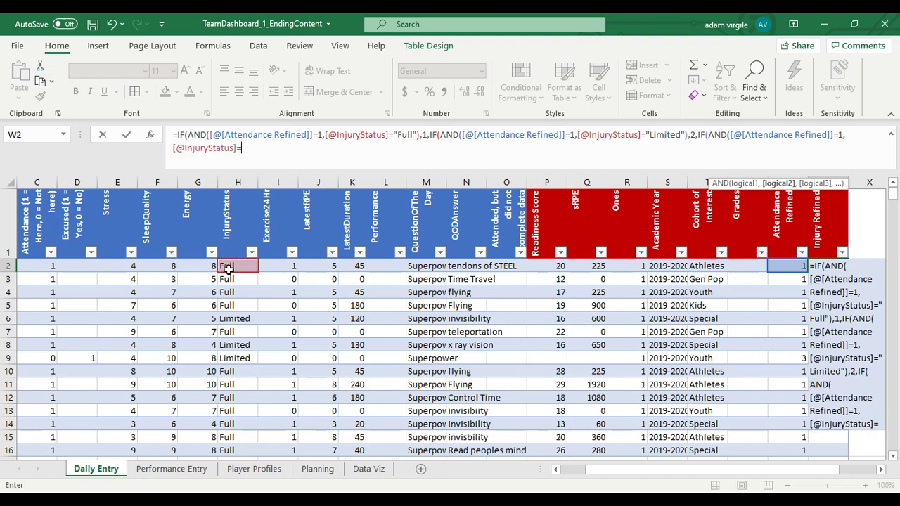
text("O)
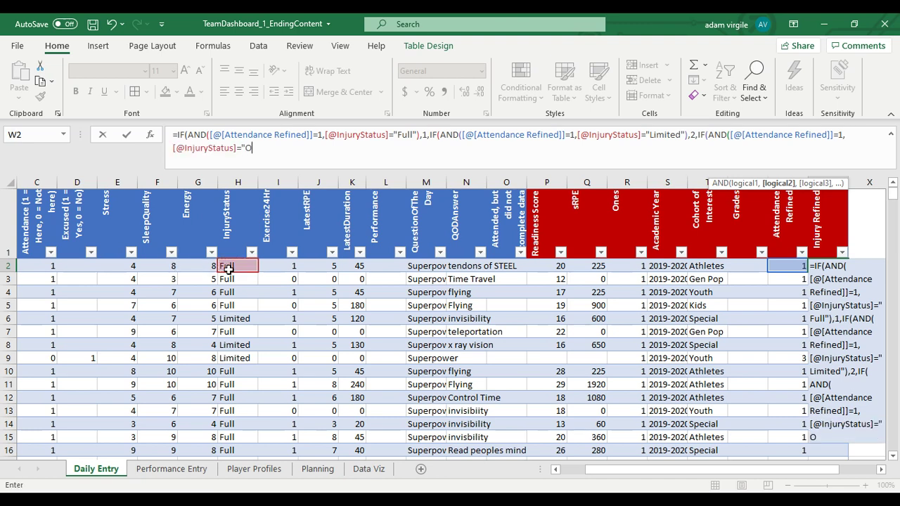
text(ut"))
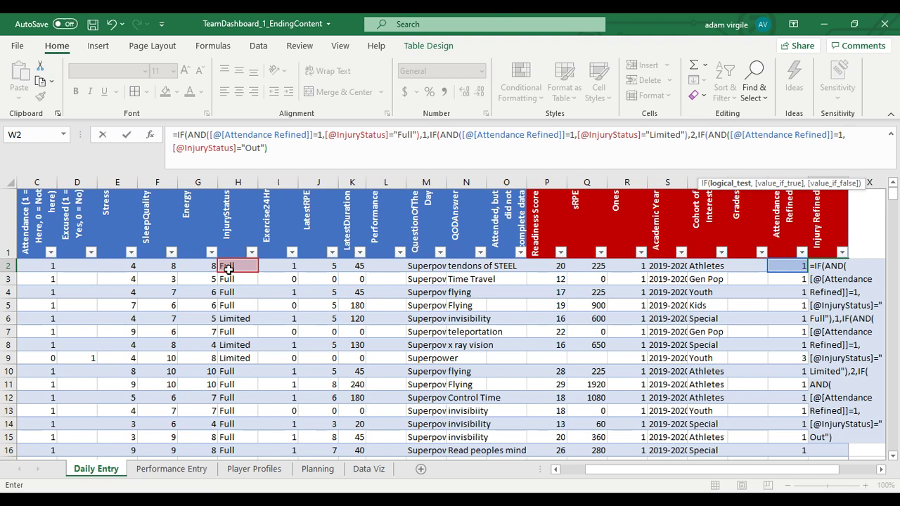
Step: Return 3 for the "Out" test and an empty string ("") otherwise, then close and commit the Injury Refined formula
text(,3,)
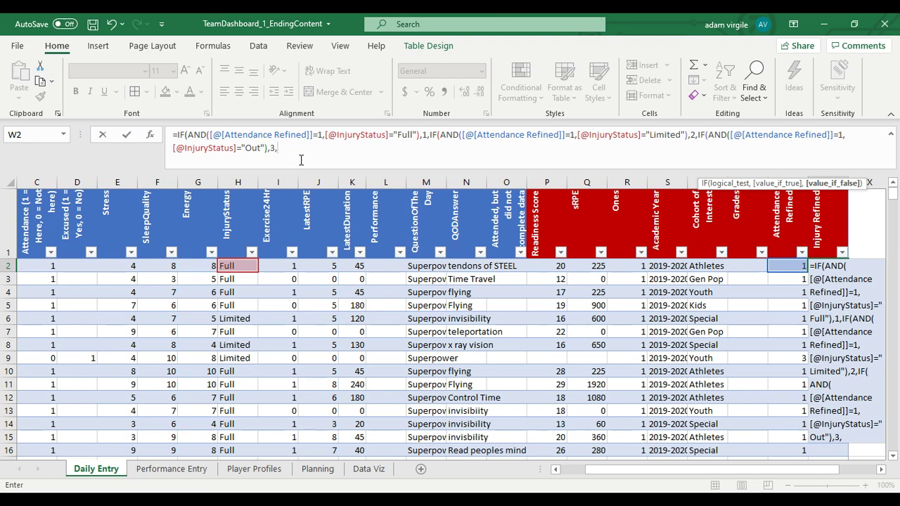
text(""))))
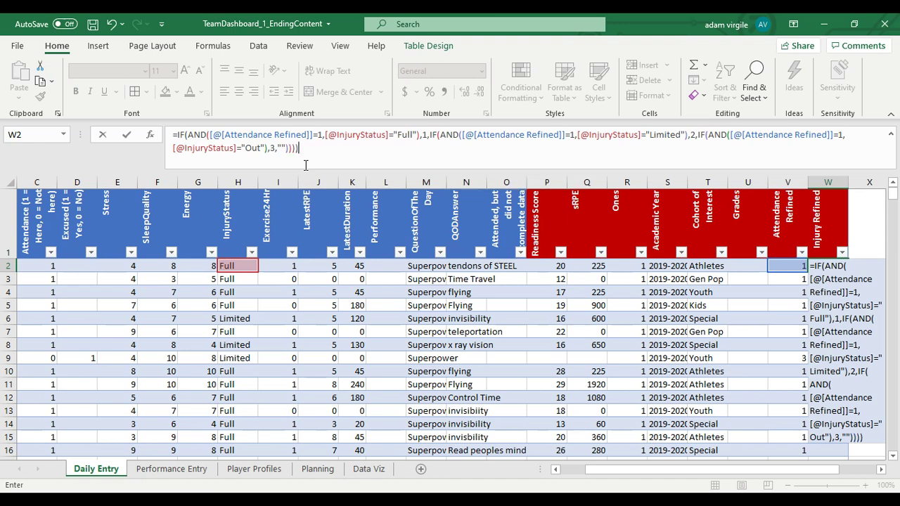
key(Return)
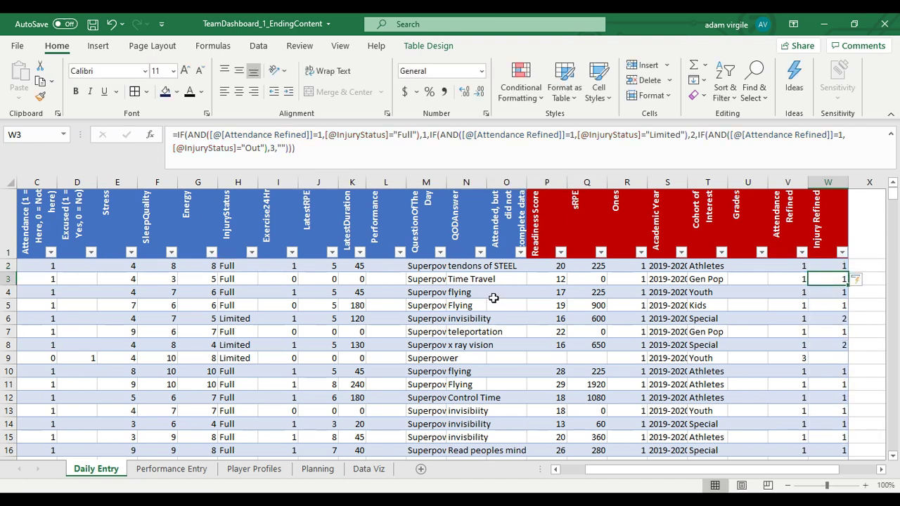
Step: Check the Injury Refined result in row 9 and review the distinct values in that column's filter list without filtering
click(325, 358)
click(818, 353)
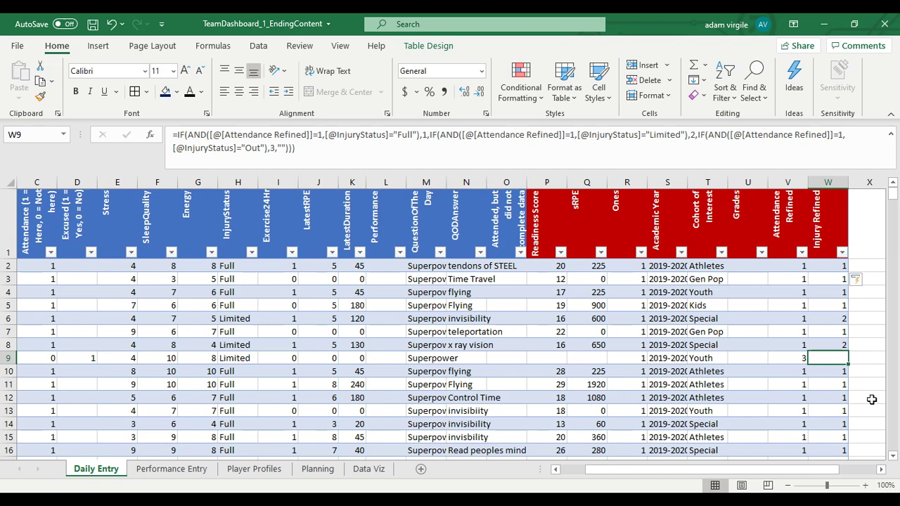
scroll(865, 302, down, 6)
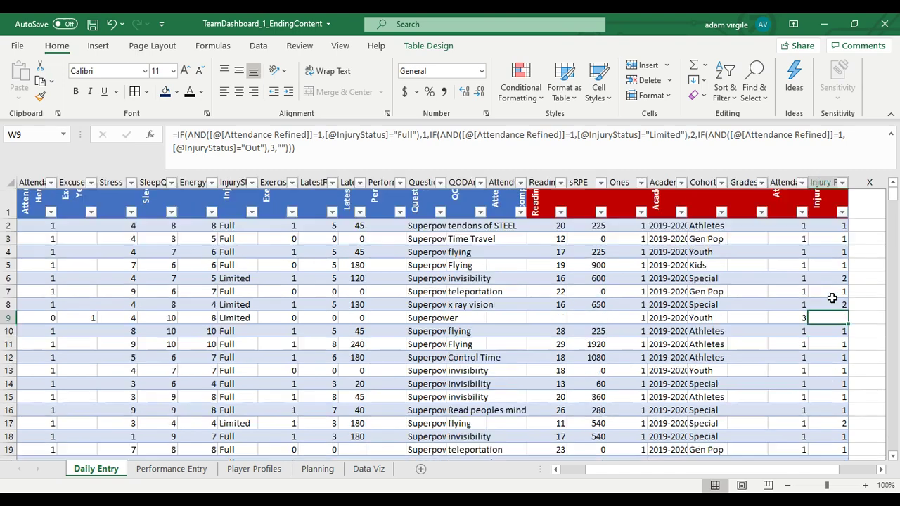
scroll(826, 278, up, 6)
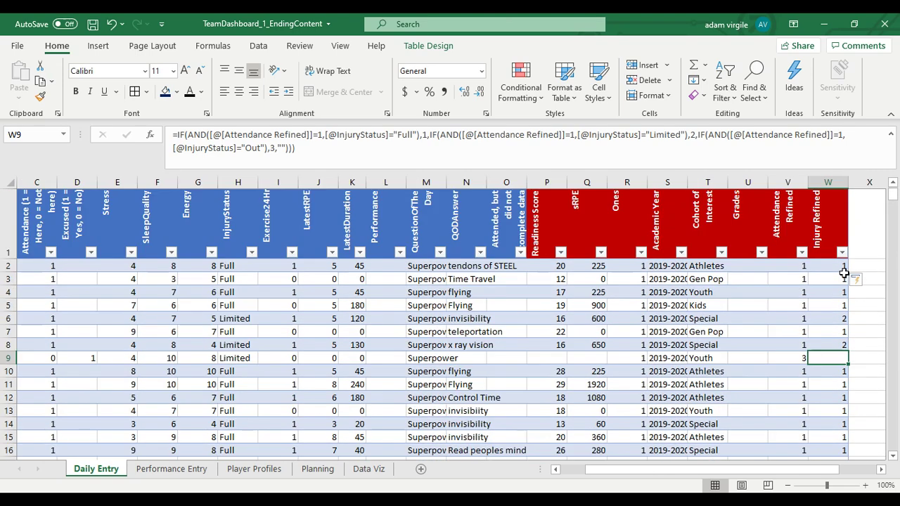
click(842, 252)
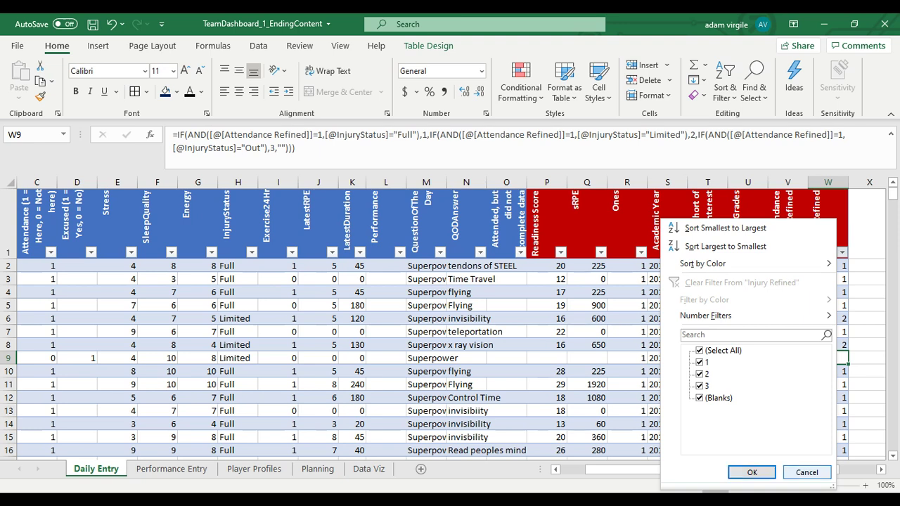
click(806, 472)
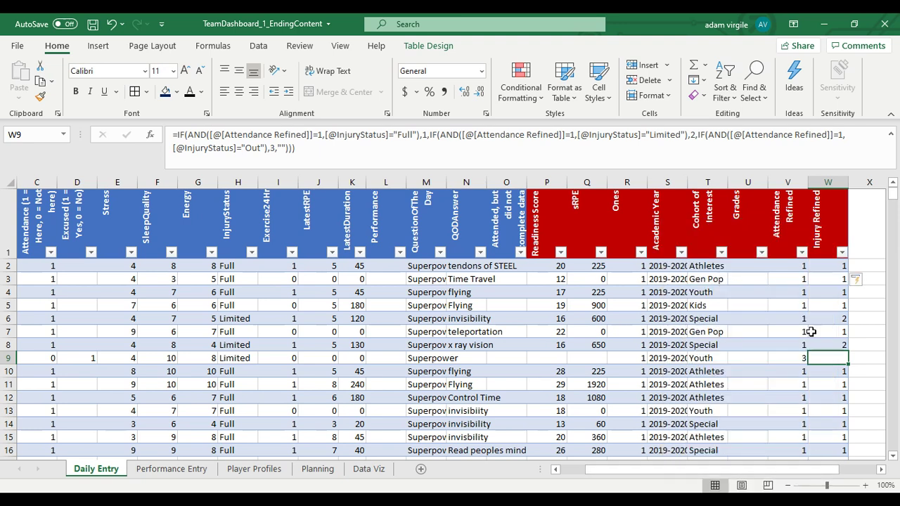
Step: Go to the Data Viz sheet and select cell B6, the first data row under Att
click(354, 471)
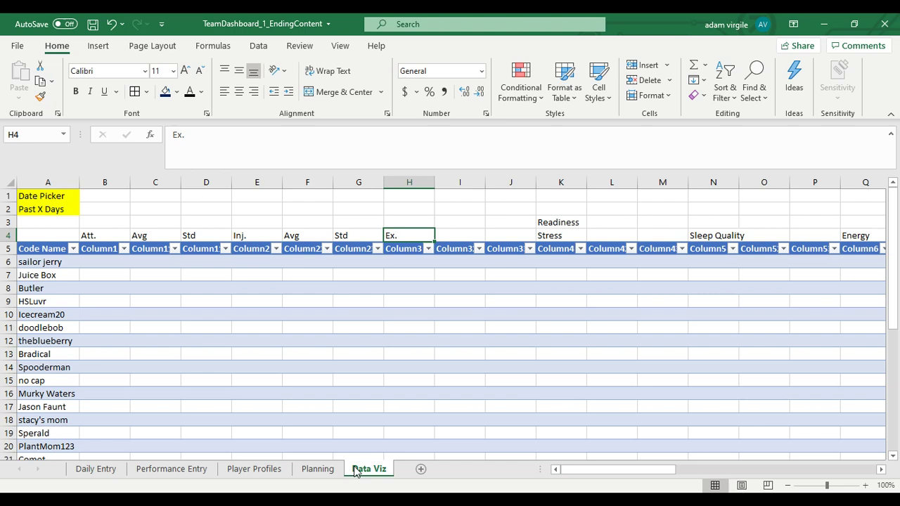
click(107, 210)
click(97, 237)
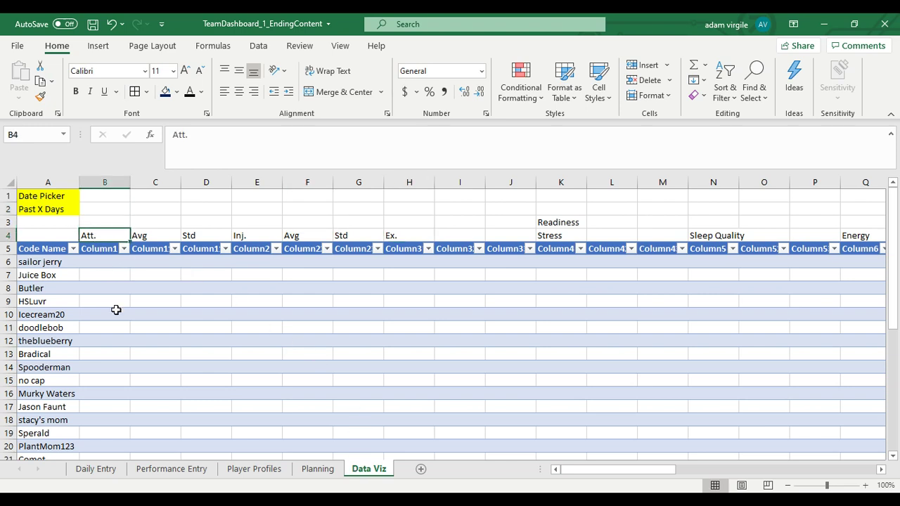
click(105, 261)
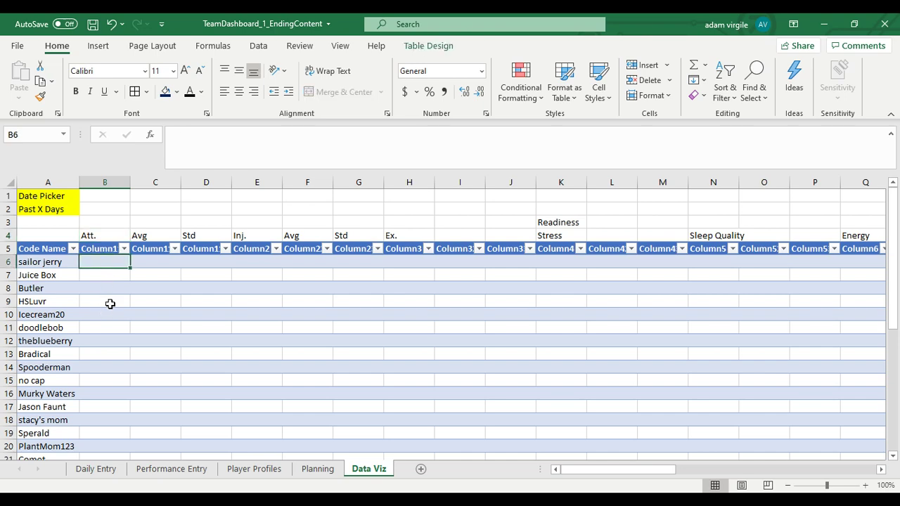
click(102, 469)
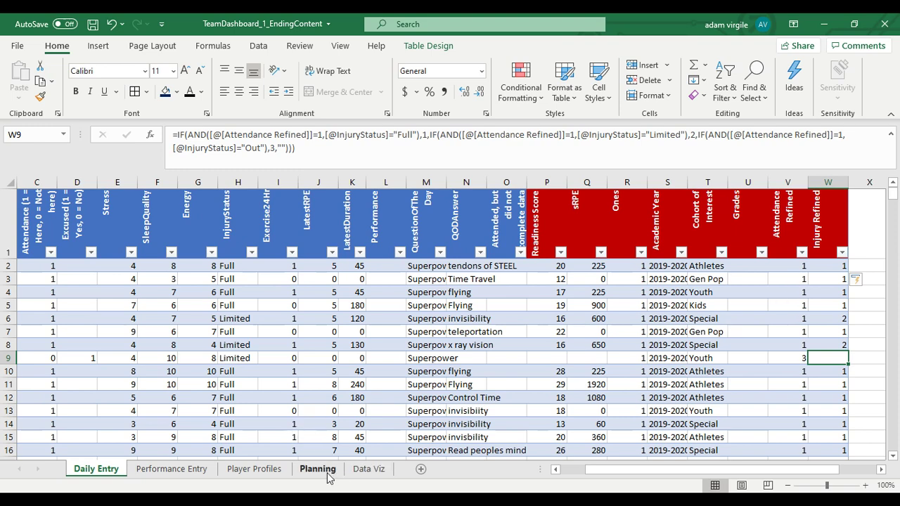
click(349, 474)
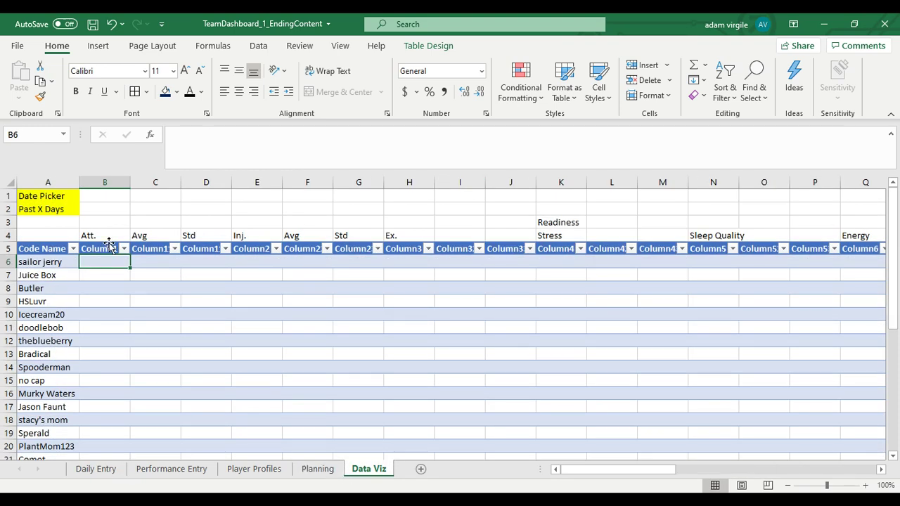
Step: Check the date column in Daily Entry and enter 1/21/2020 as the Date Picker value in Data Viz cell B1
click(98, 197)
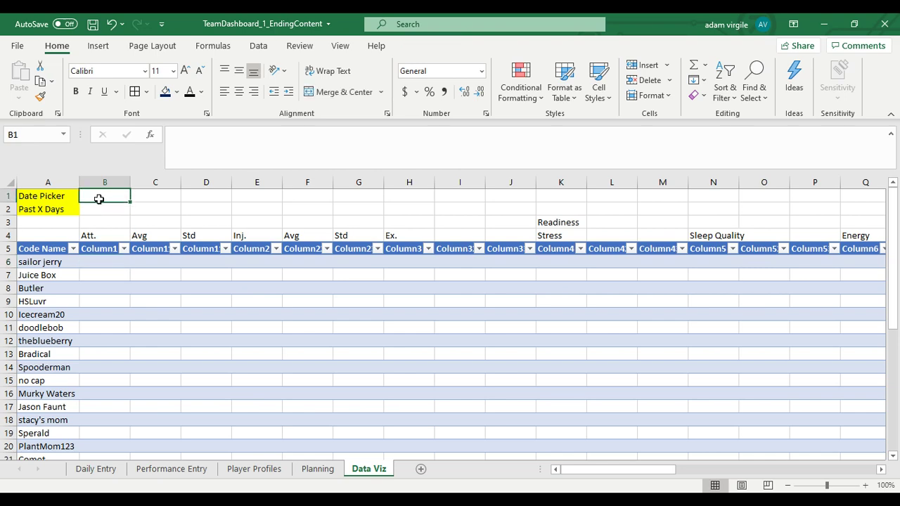
click(96, 469)
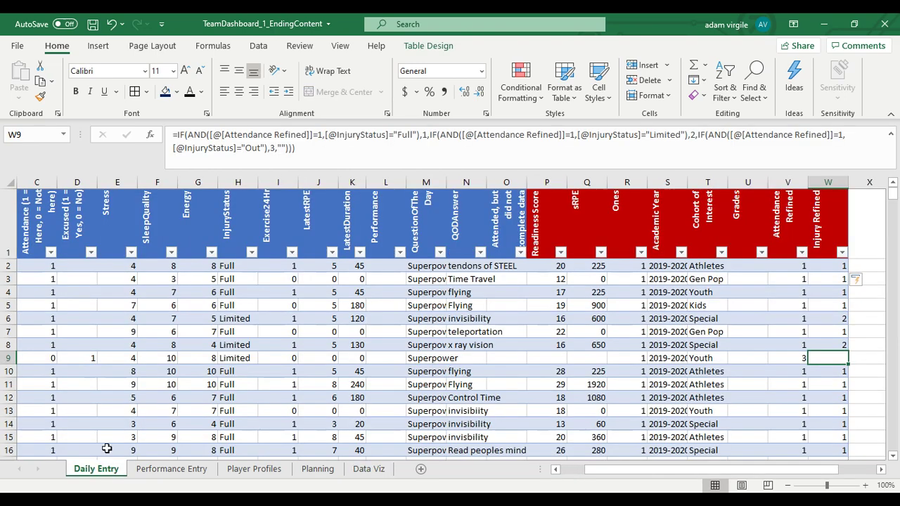
drag(685, 474, 582, 472)
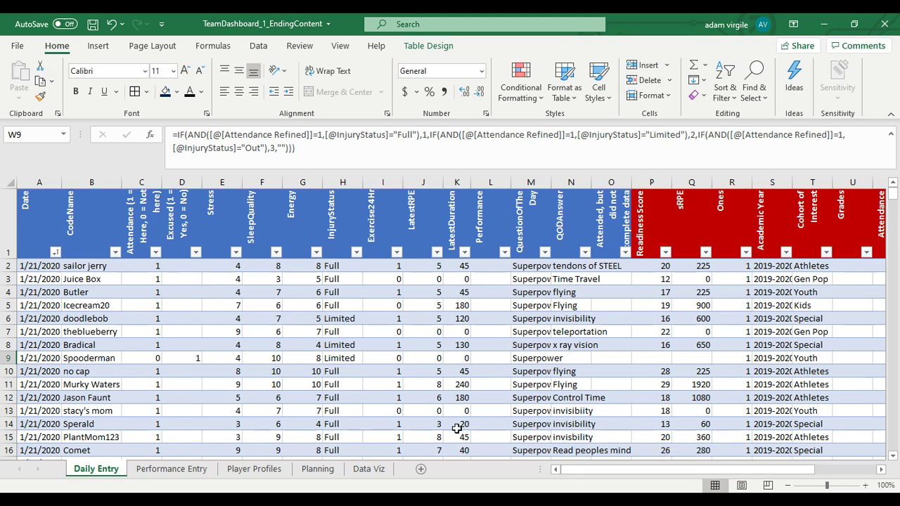
click(368, 469)
text(1/)
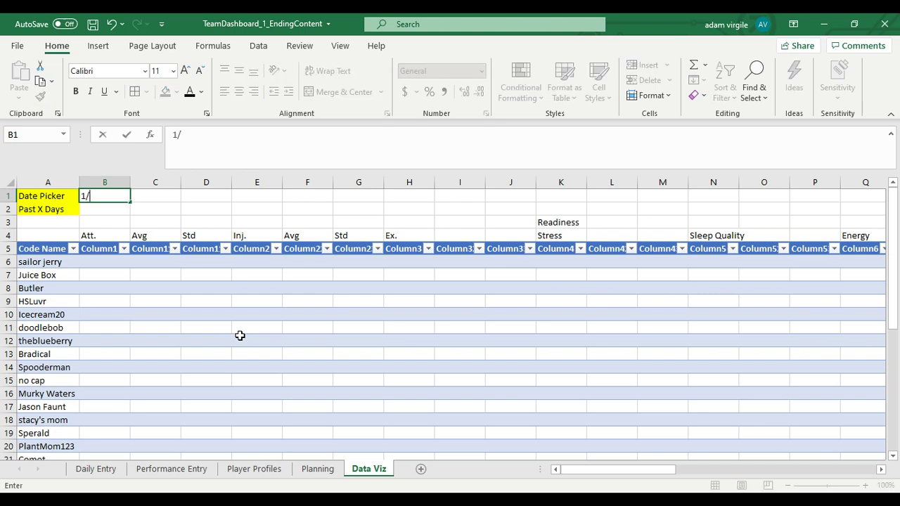
text(21/2020)
key(Return)
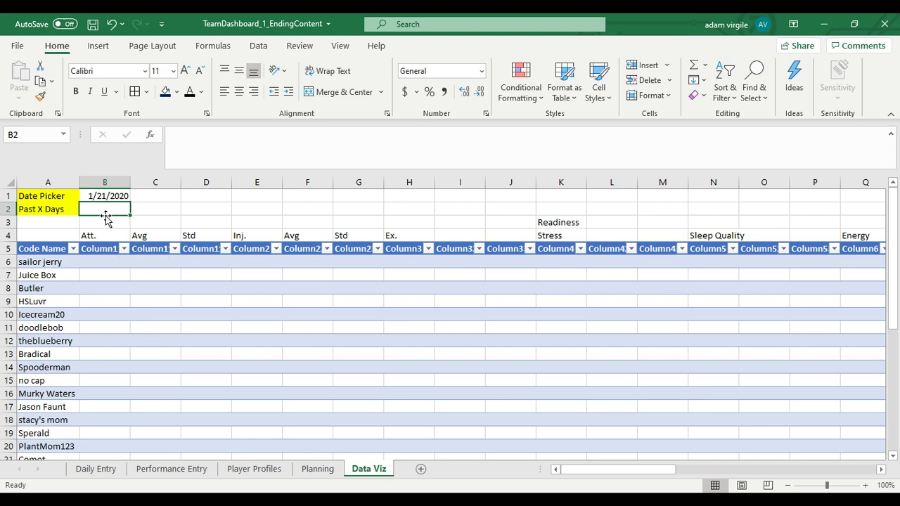
click(113, 259)
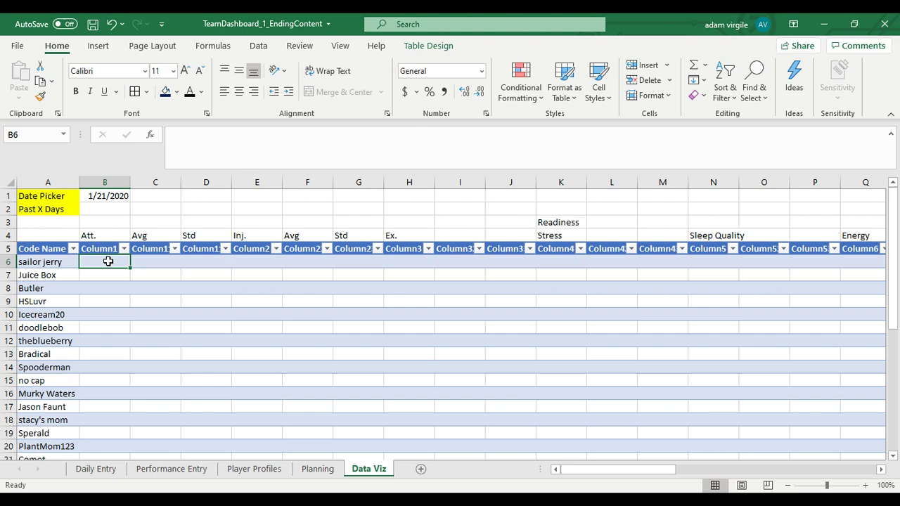
click(111, 208)
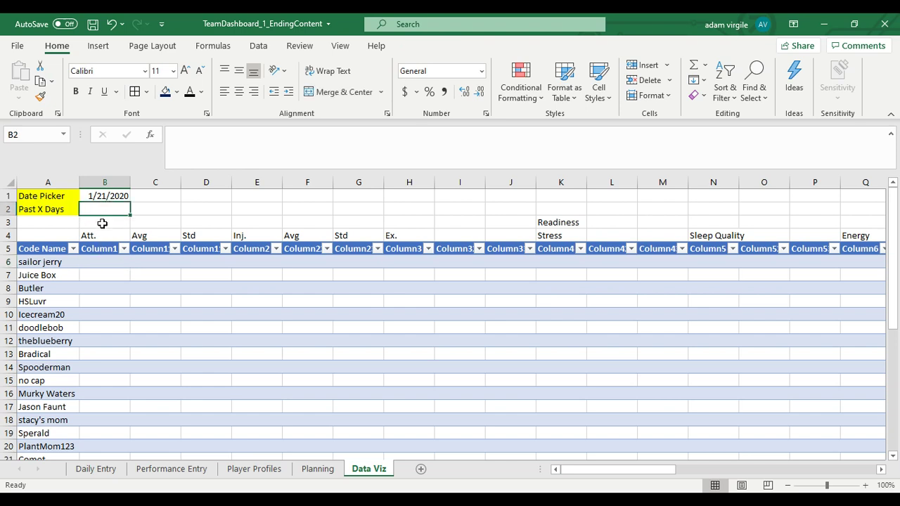
click(110, 266)
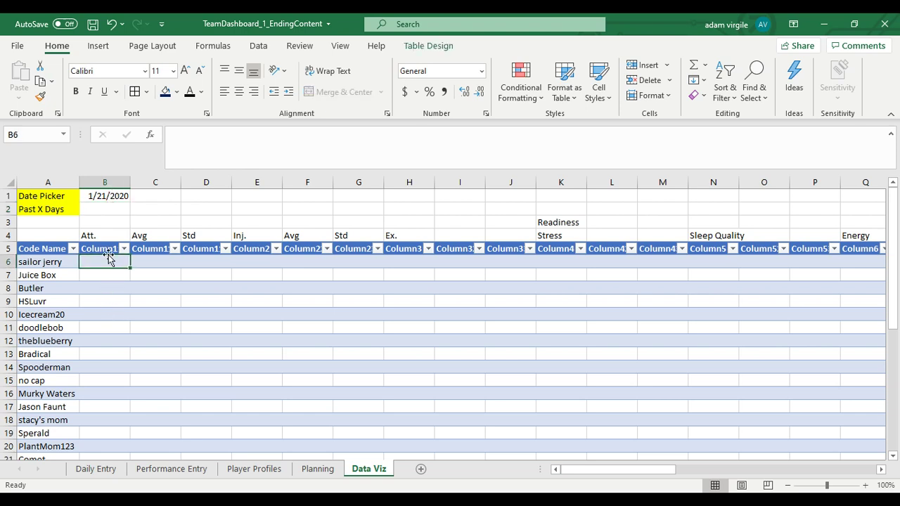
click(106, 208)
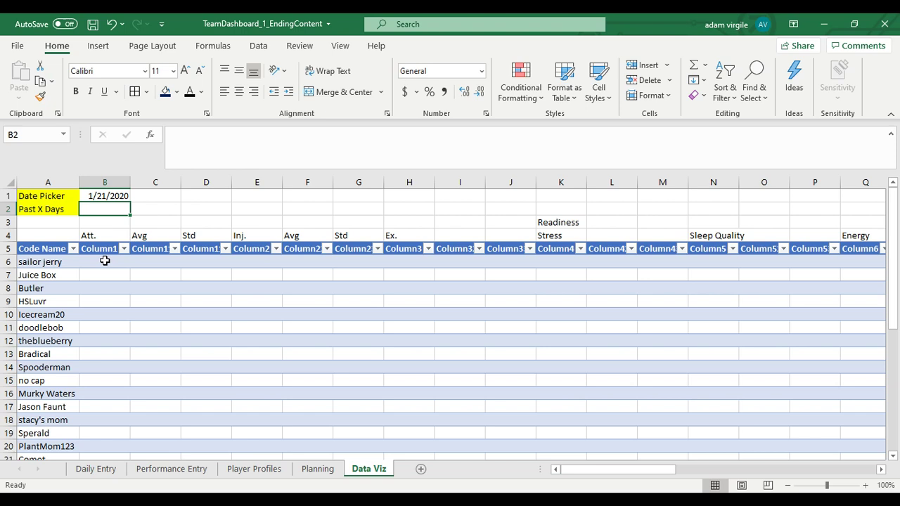
Step: Start an IF formula in cell B6 under Att. that tests whether the Past X Days cell is empty, using $B$2=""
click(105, 261)
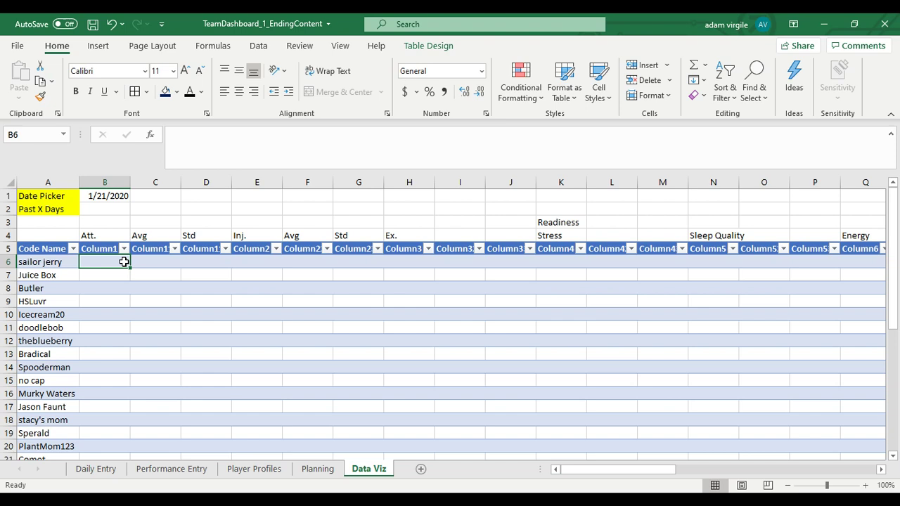
text(=IF()
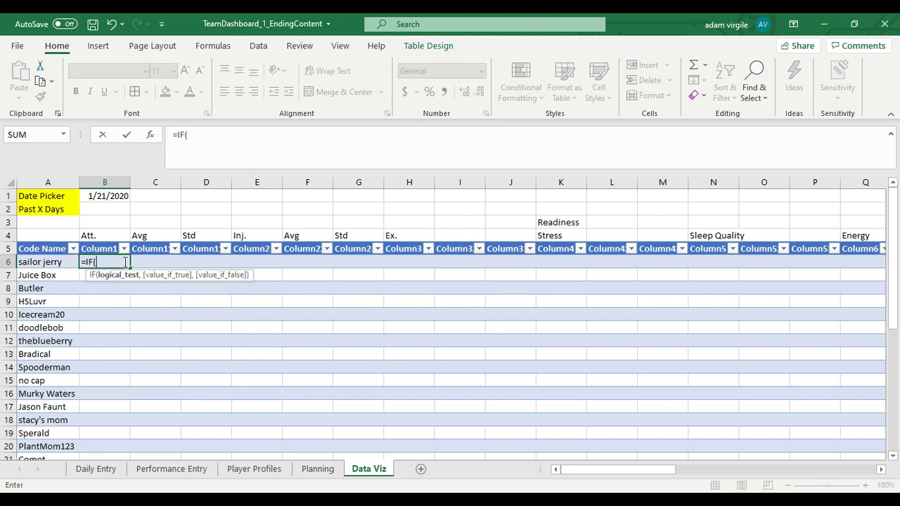
click(111, 209)
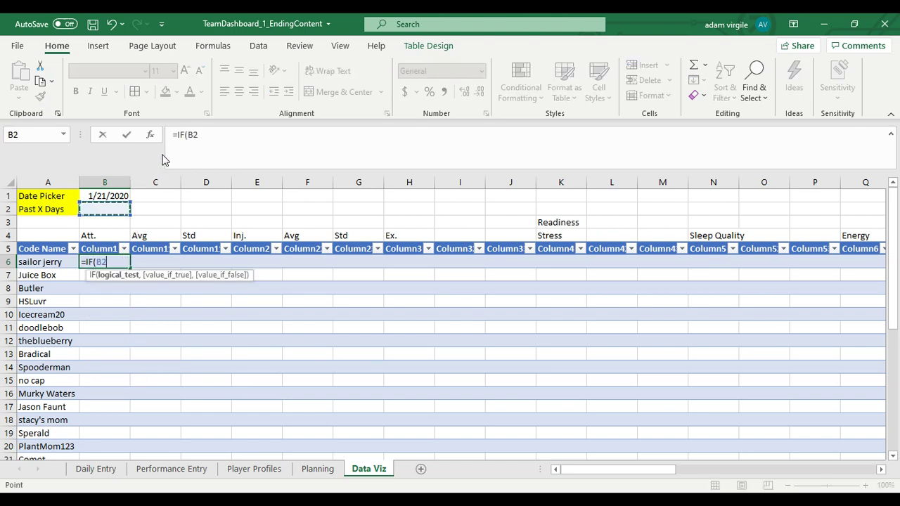
click(190, 137)
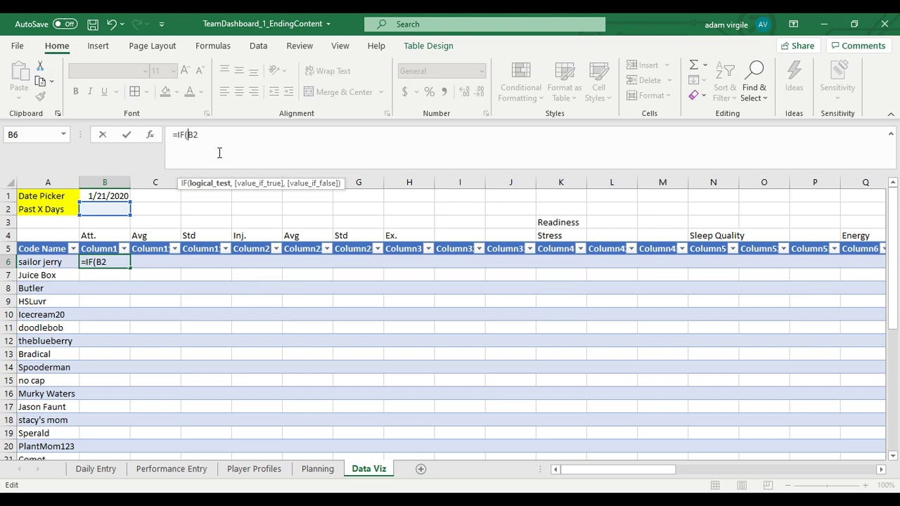
text($B$2)
text(="",)
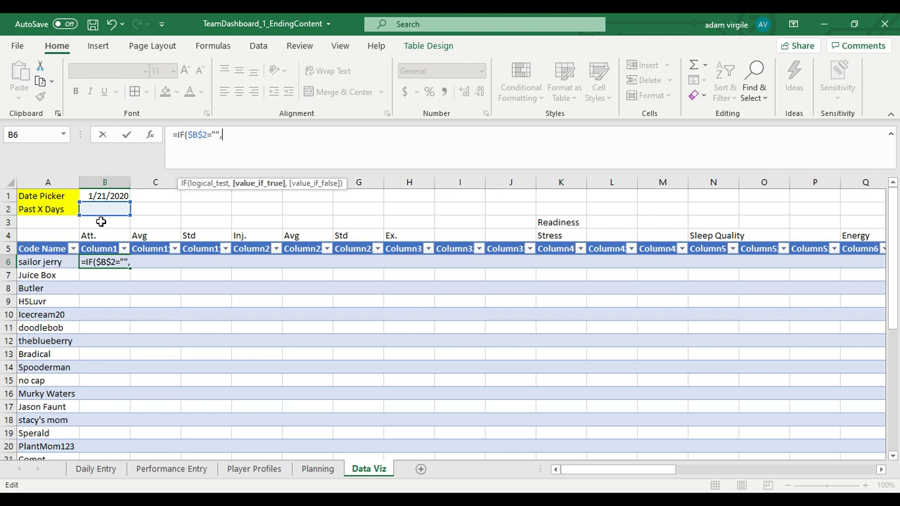
Step: Add AVERAGEIFS as the value if true, with tbl_daily[Attendance Refined] as its average range
text(AVERAGEIF)
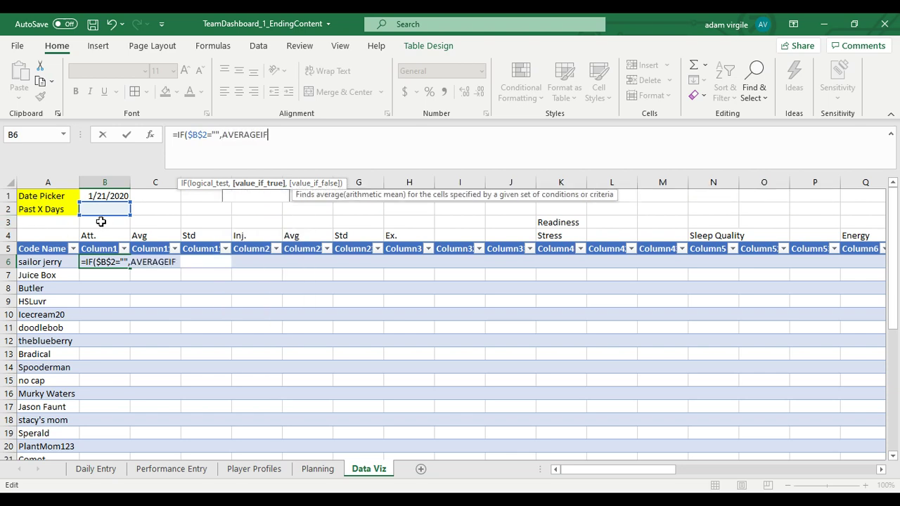
key(Tab)
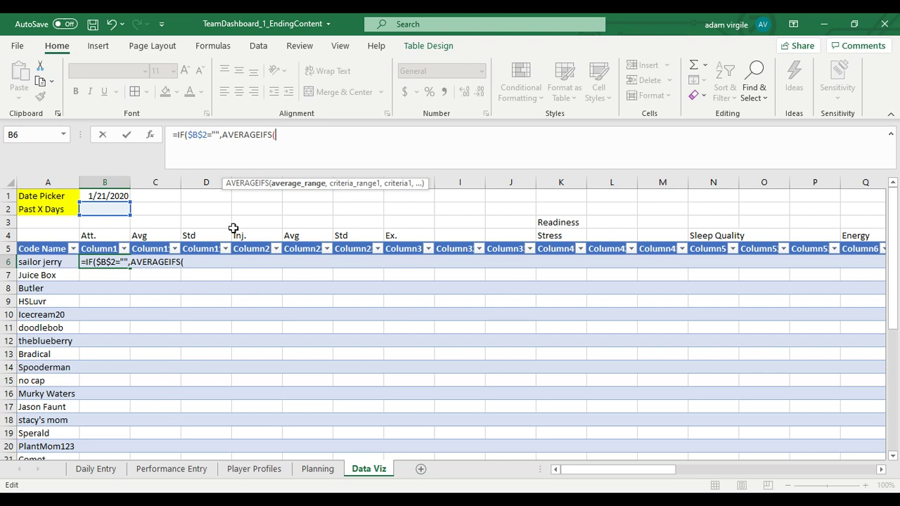
text(tbl)
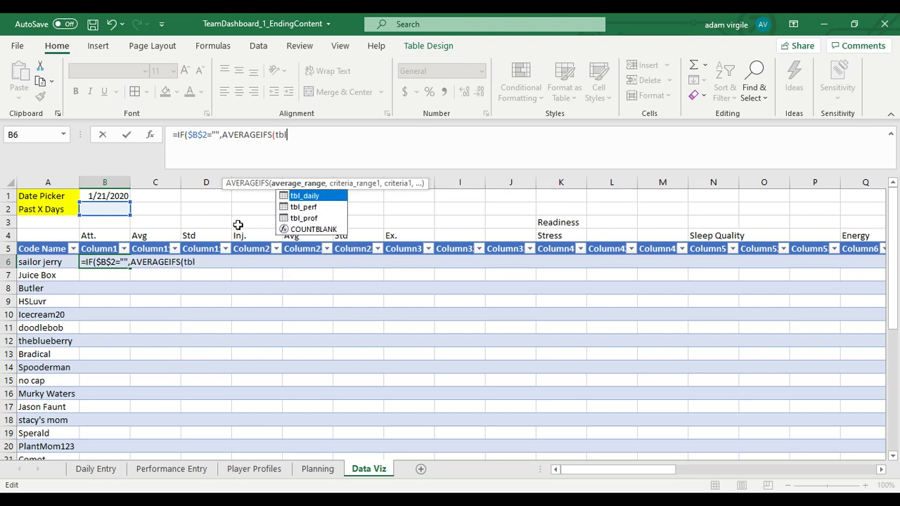
key(Tab)
text([)
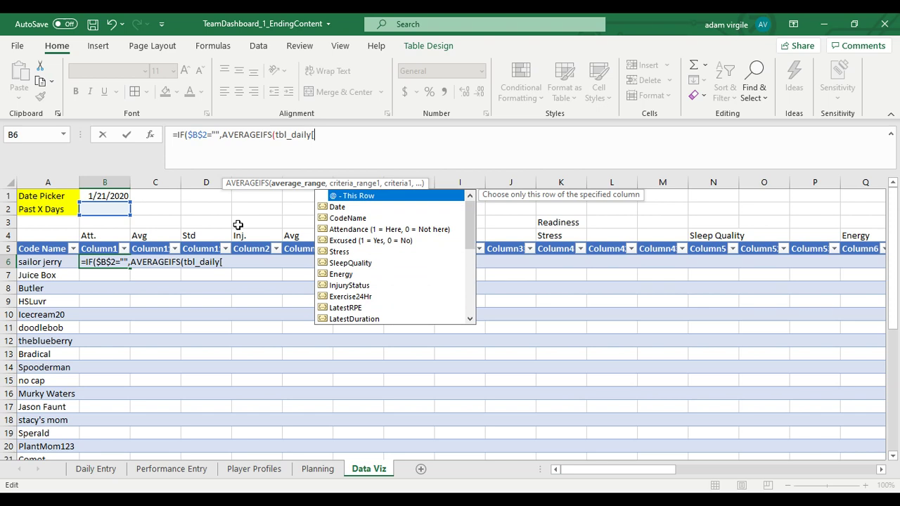
text(Att)
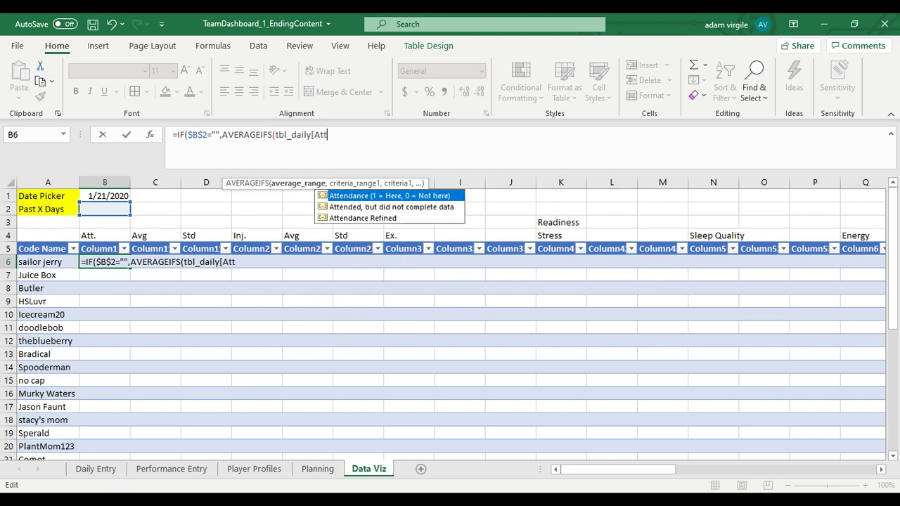
double_click(370, 217)
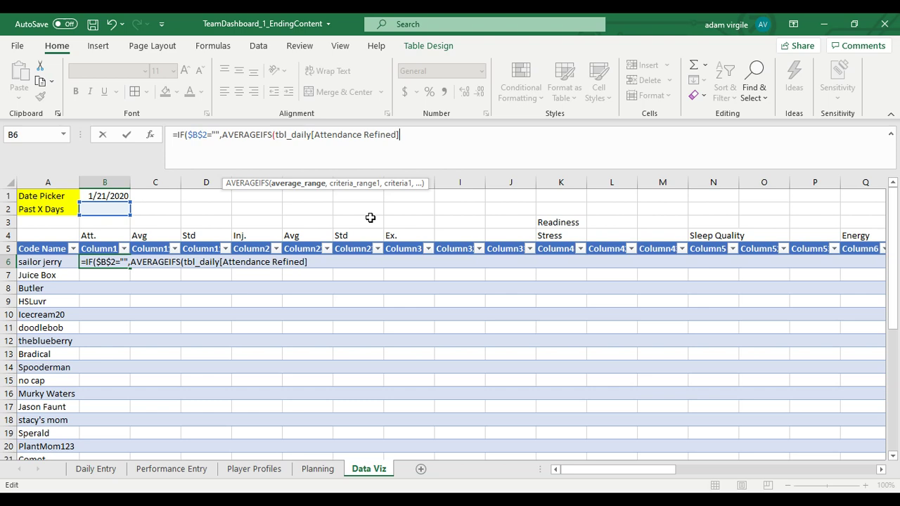
Step: Add the first AVERAGEIFS criterion, matching tbl_daily[Date] to the Date Picker cell as the absolute reference $B$1
text(,)
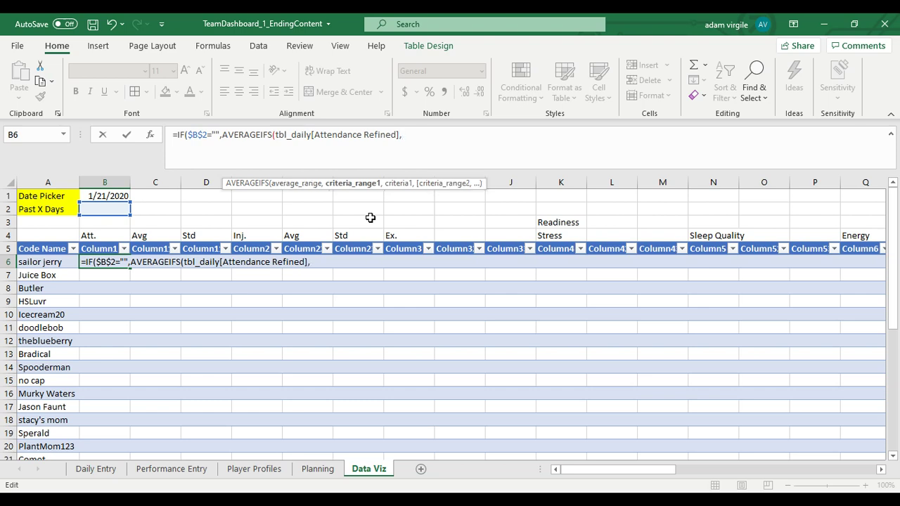
text(tbl)
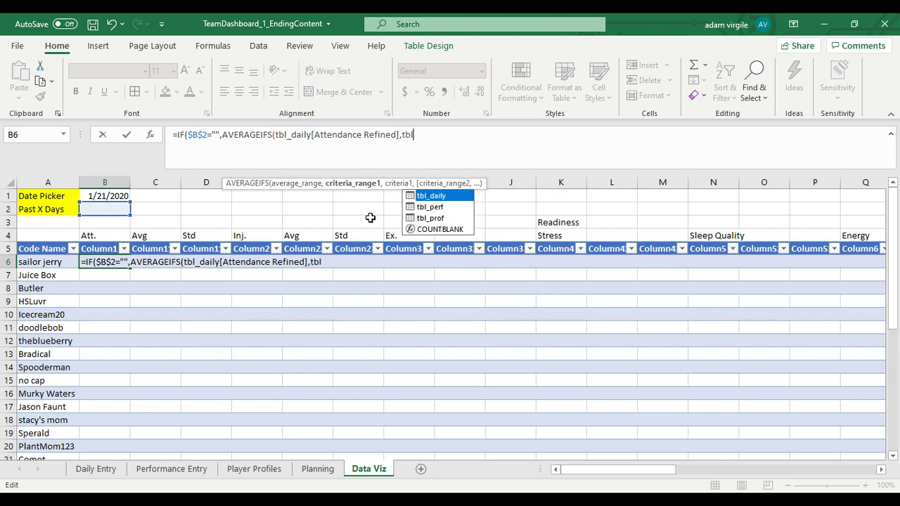
key(Tab)
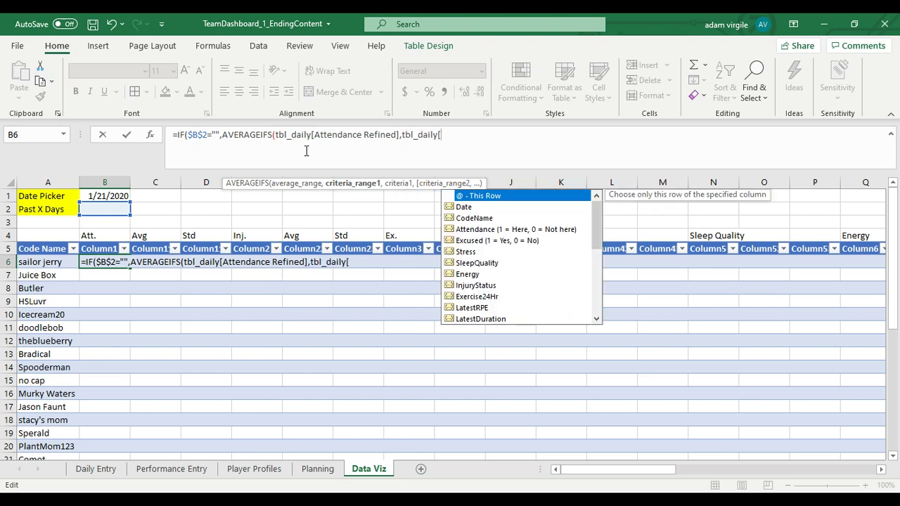
text(D)
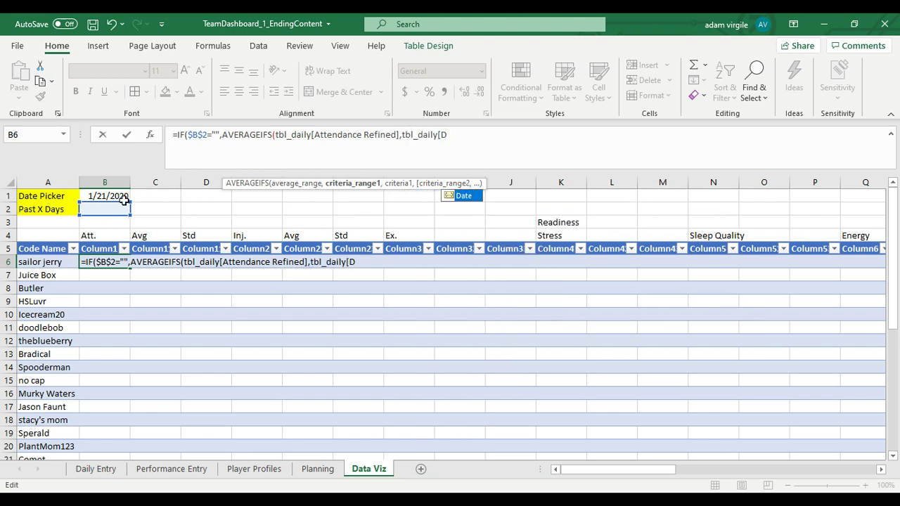
key(Tab)
text(],)
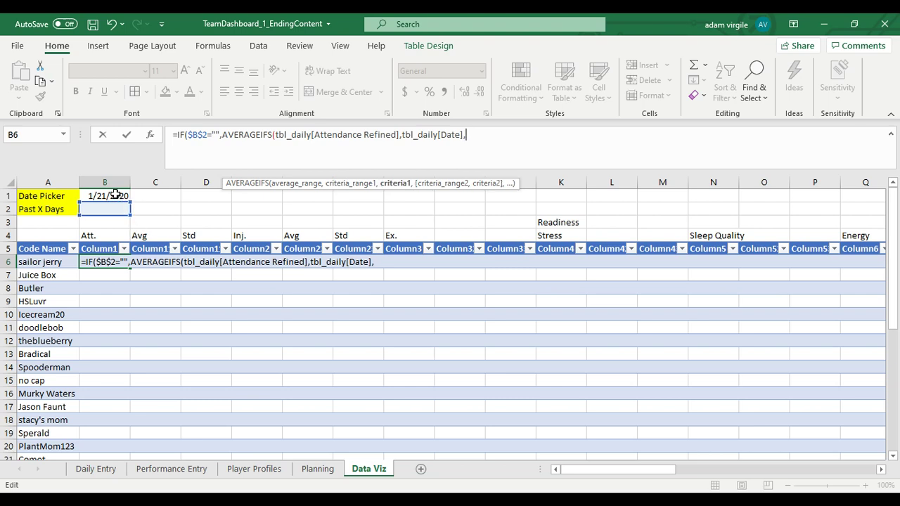
click(114, 195)
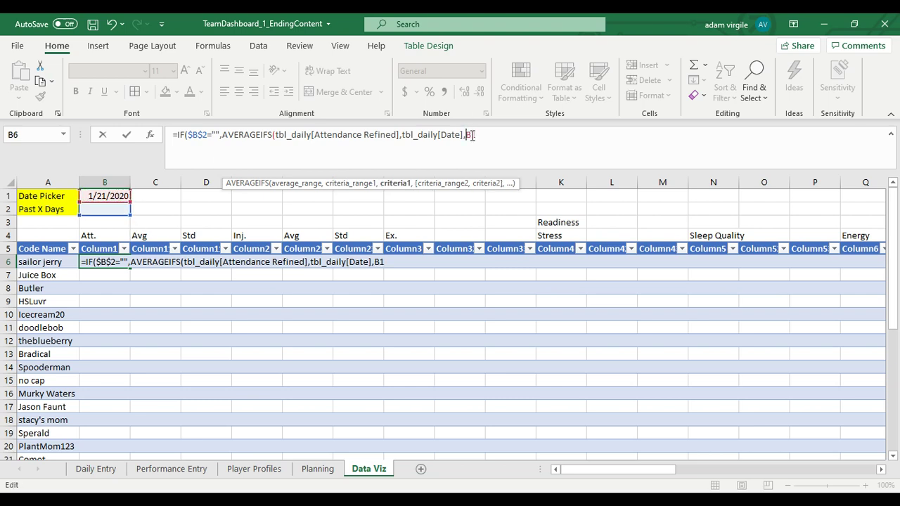
key(F4)
click(347, 135)
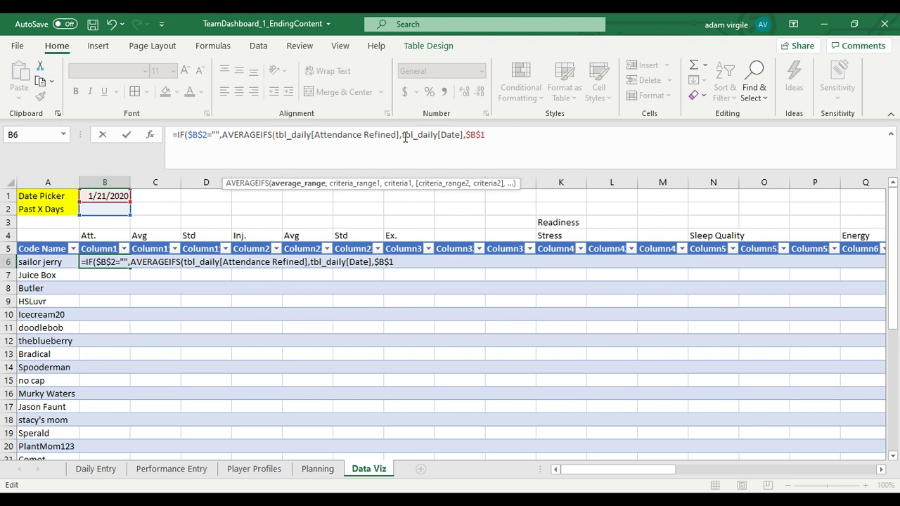
click(447, 134)
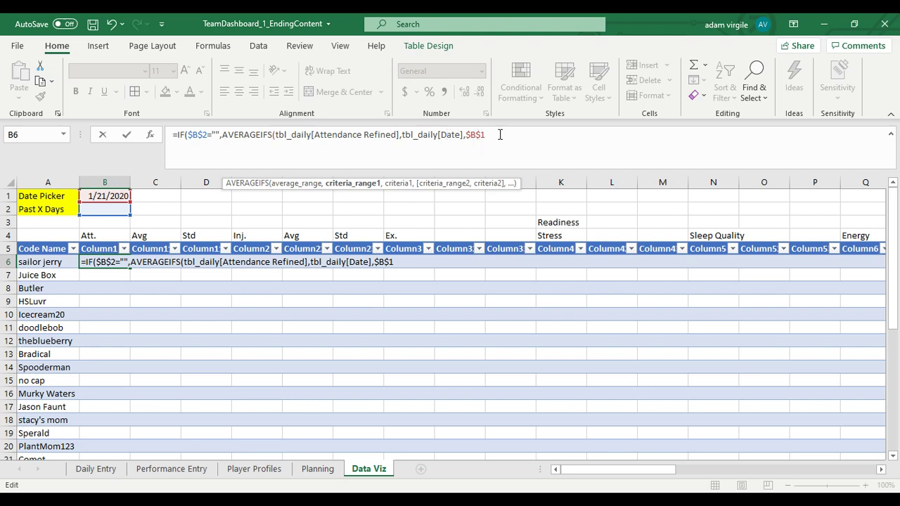
Step: Add the second criterion, matching tbl_daily[CodeName] to this row's [@[Code Name]], and close the AVERAGEIFS function
click(500, 134)
text(,tbl)
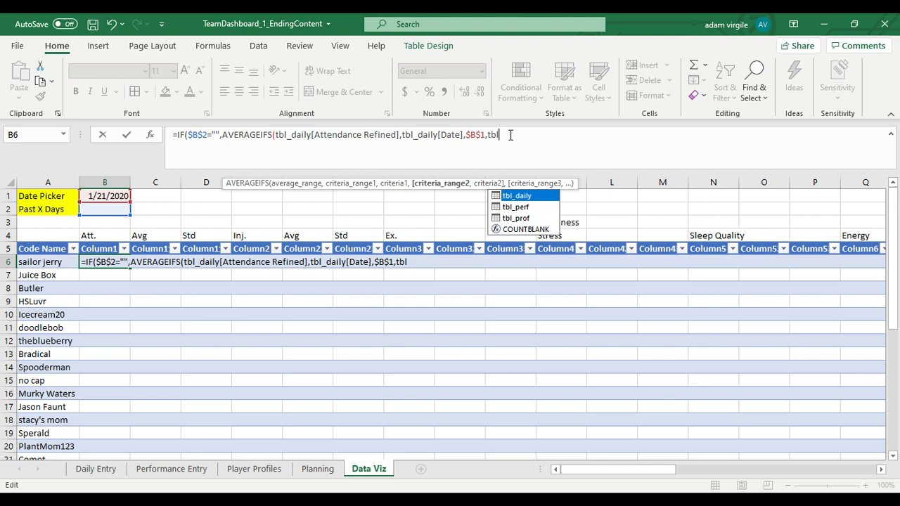
text(_daily[C)
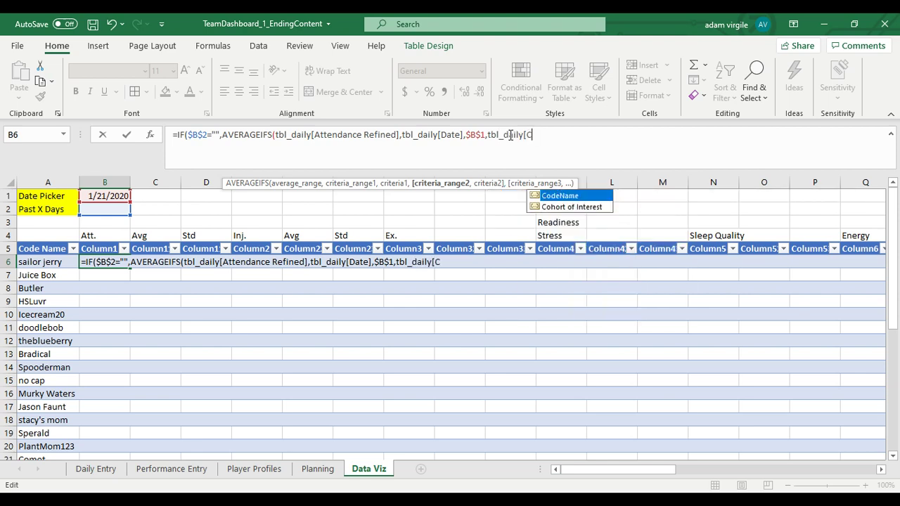
text(odeName],)
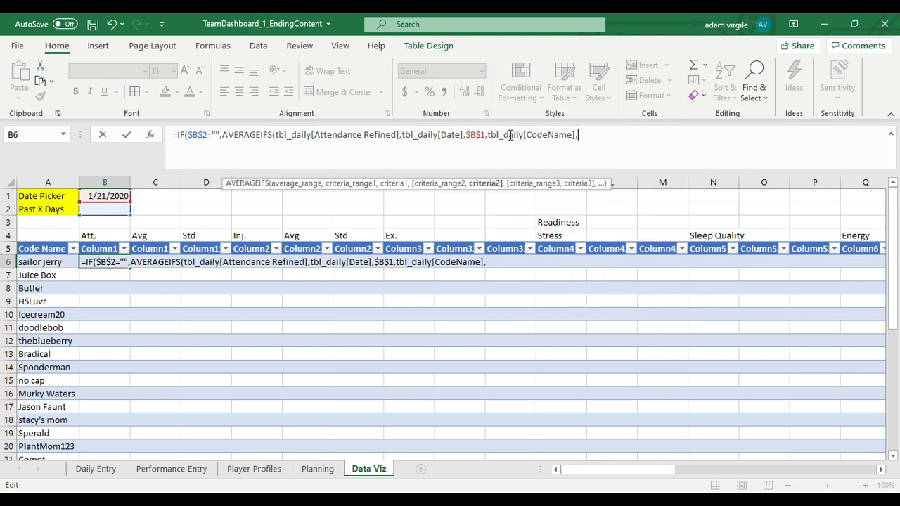
click(40, 262)
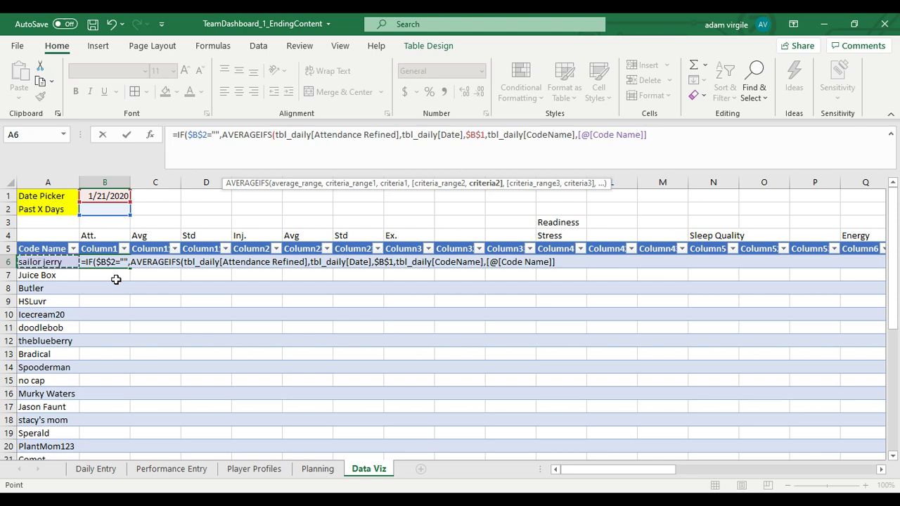
text())
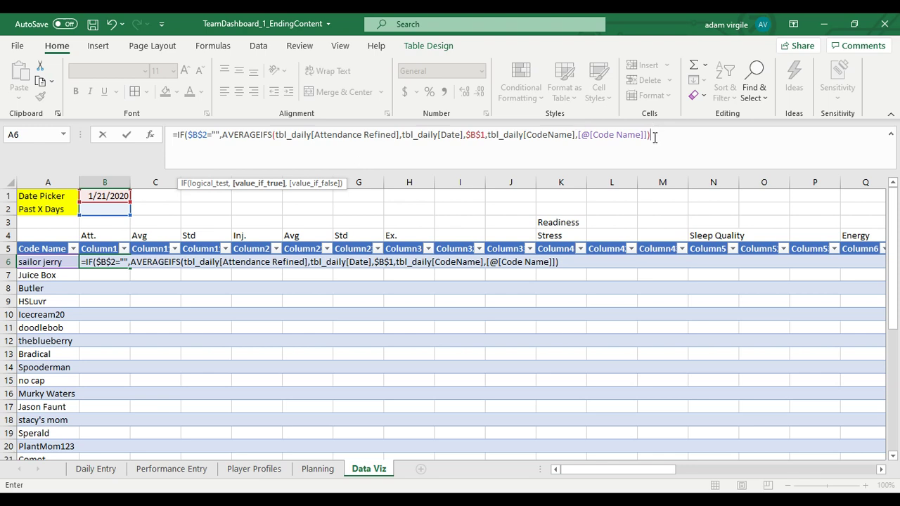
Step: Begin a second AVERAGEIFS as the value if false and fill it with a copy of the first one's arguments
text(,)
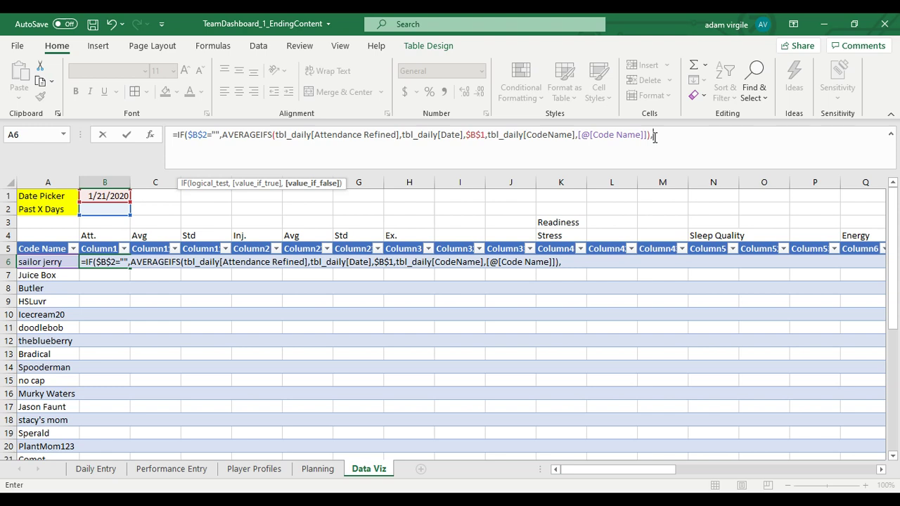
text(AVERAGEIFS()
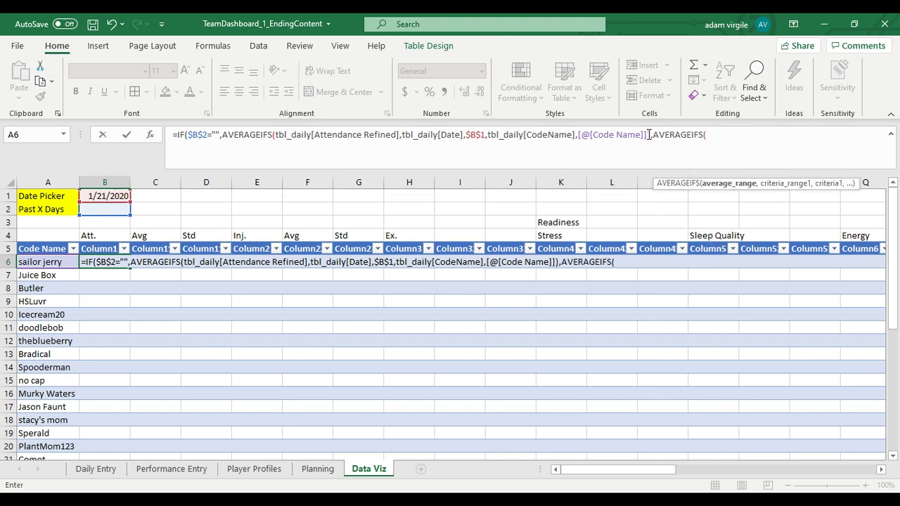
drag(648, 134, 277, 140)
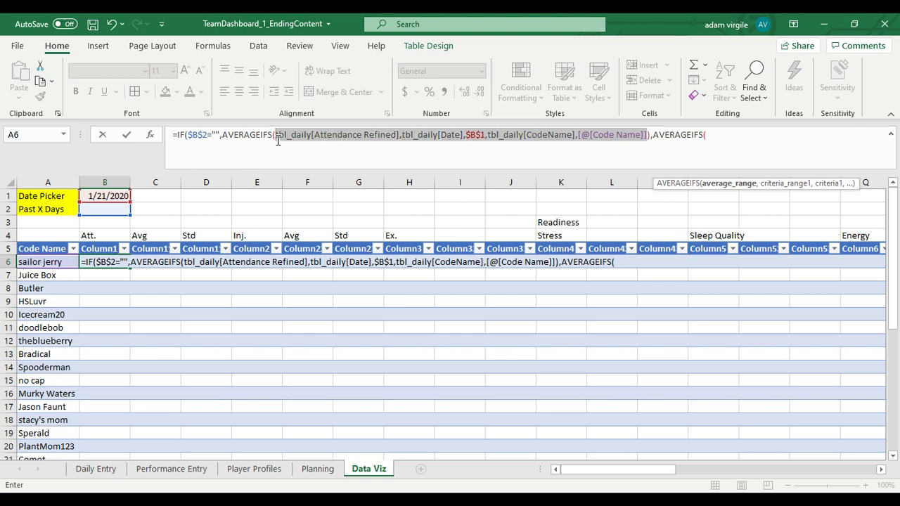
key(ctrl+c)
click(736, 134)
key(ctrl+v)
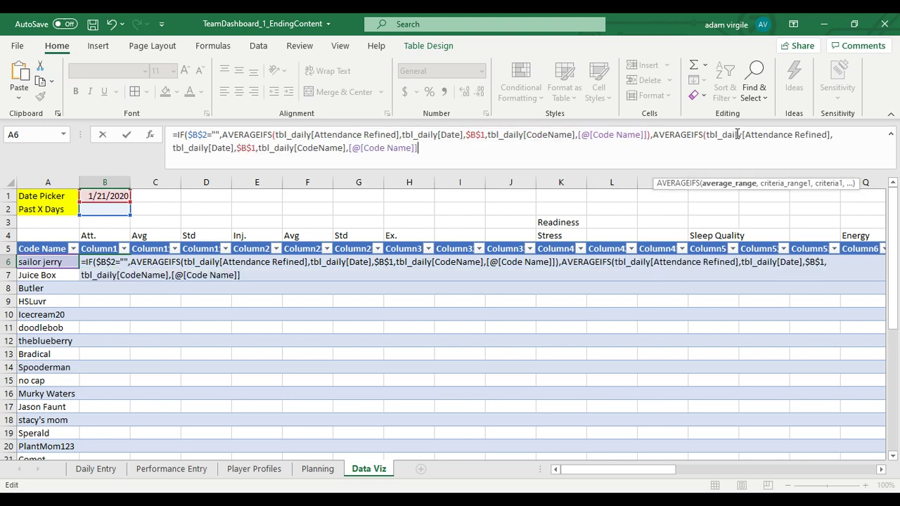
Step: Break the formula into separate lines so that each AVERAGEIFS function starts on its own line
click(654, 135)
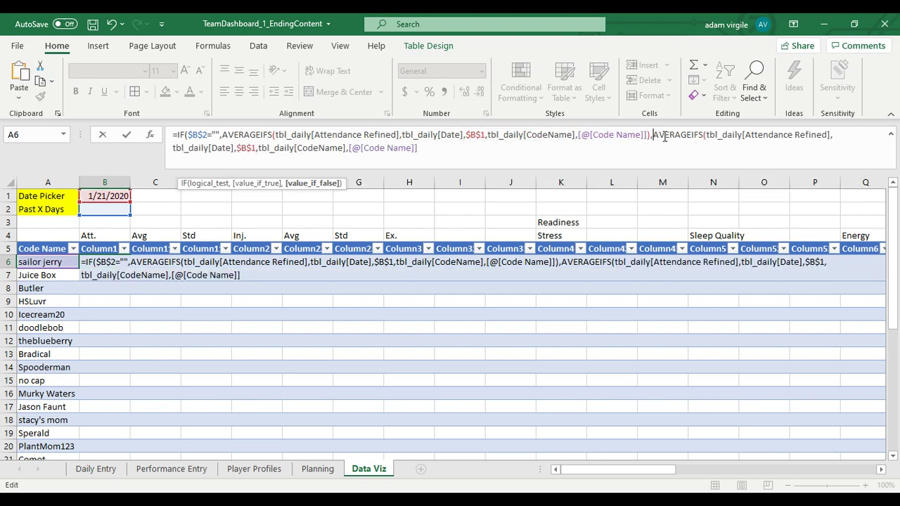
key(alt+Return)
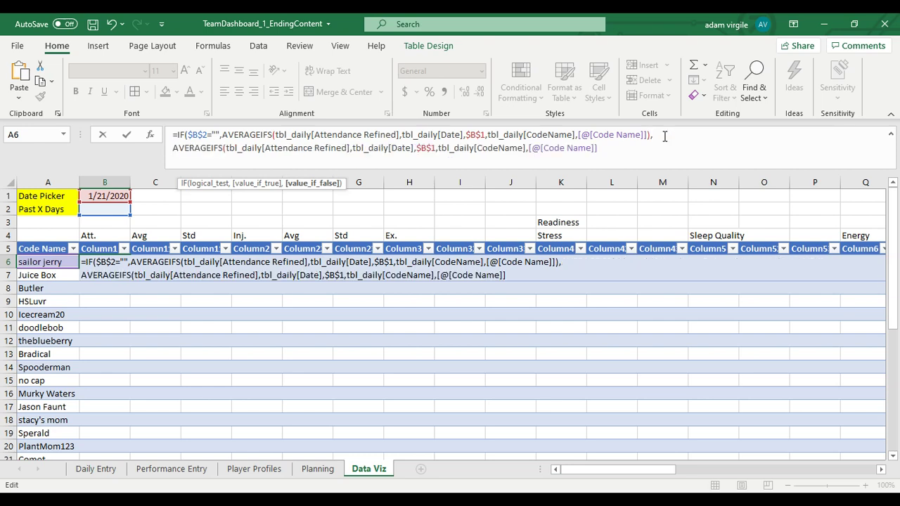
click(222, 134)
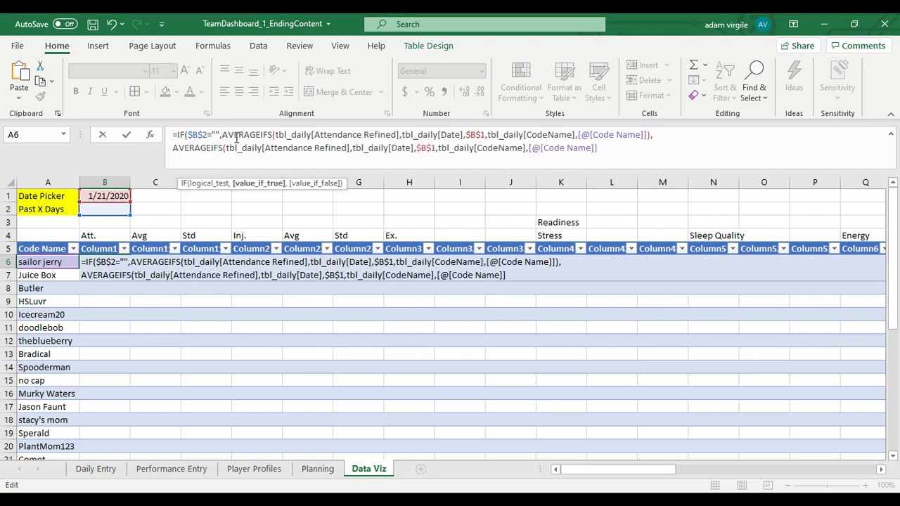
key(alt+Return)
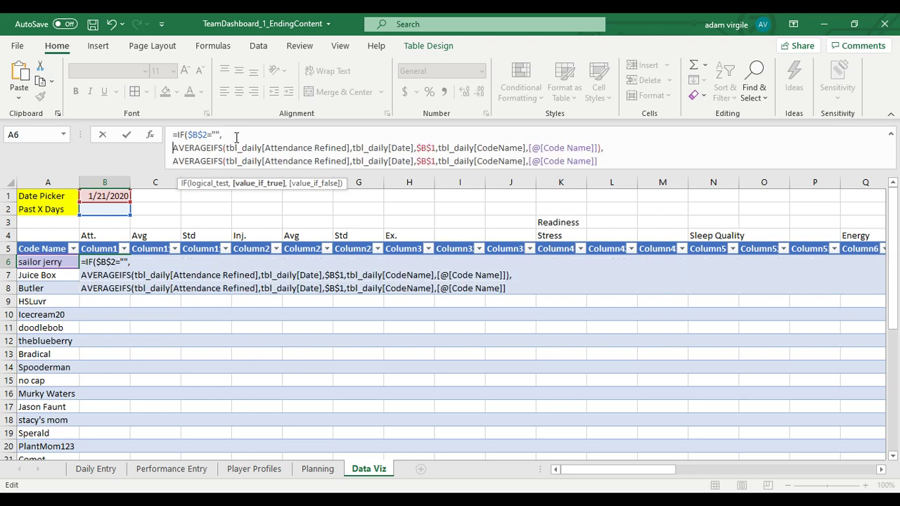
Step: Change the date criterion in the second AVERAGEIFS to "<="&$B$1, covering dates up to the Date Picker value
click(418, 160)
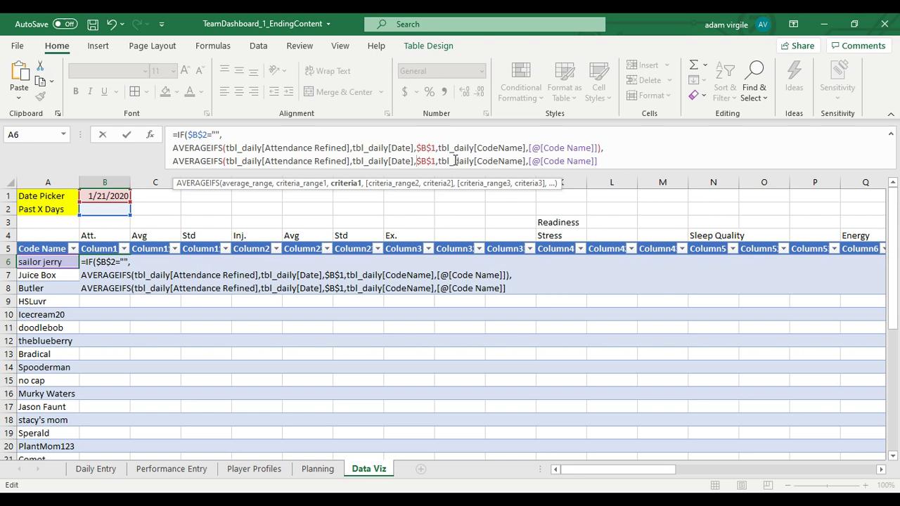
text("<)
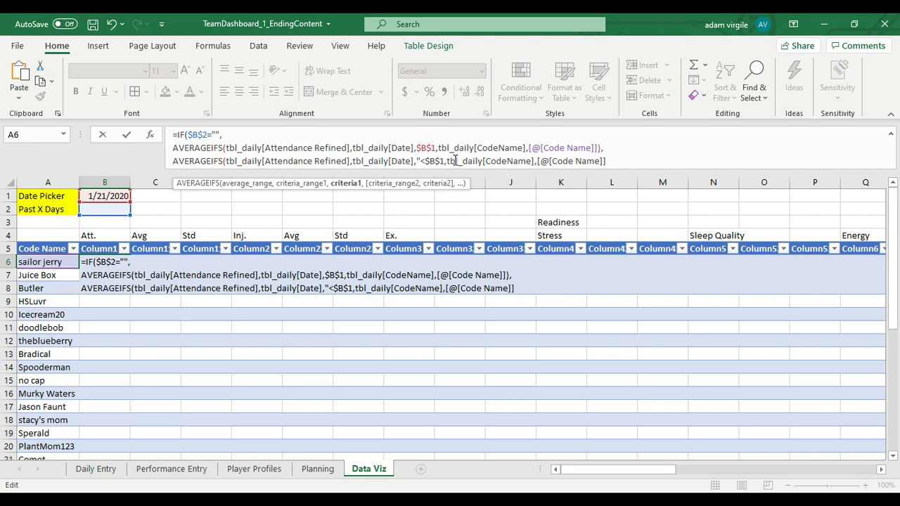
text(=")
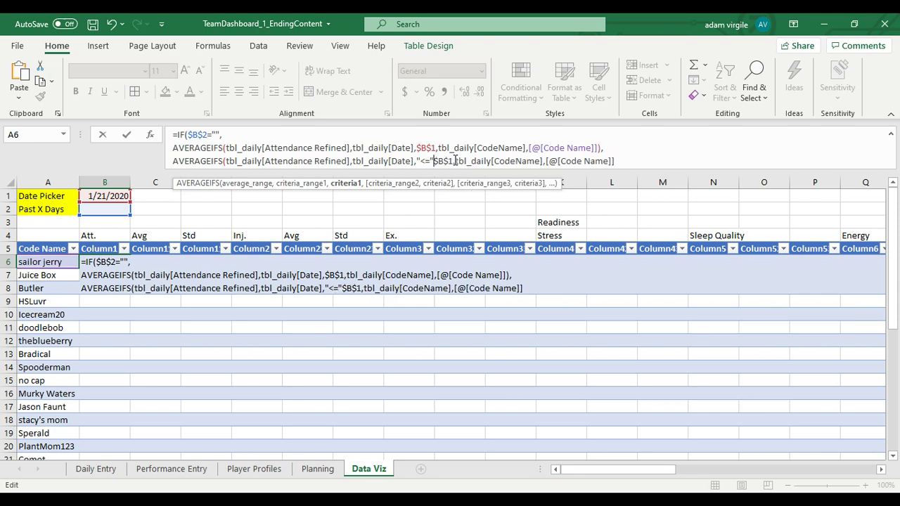
text(&)
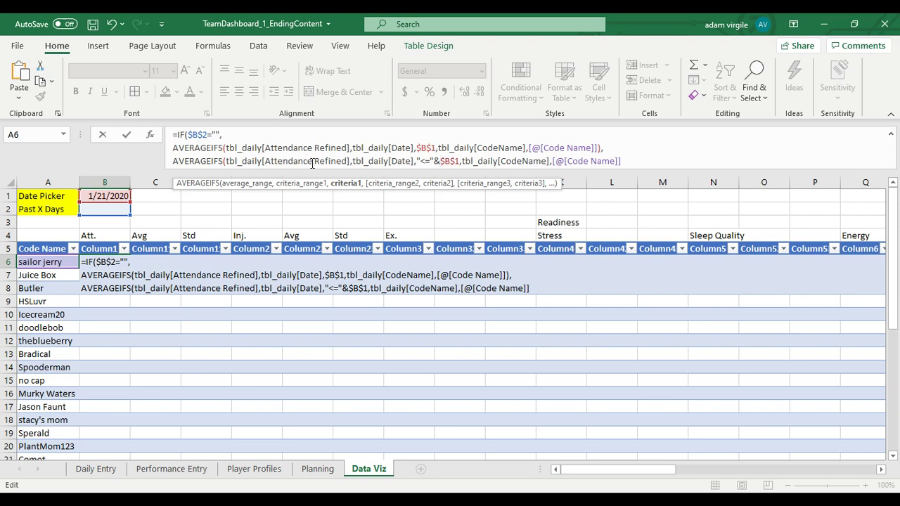
Step: Insert tbl_daily[Date] as an additional criteria range in the second AVERAGEIFS, ahead of tbl_daily[CodeName]
click(462, 161)
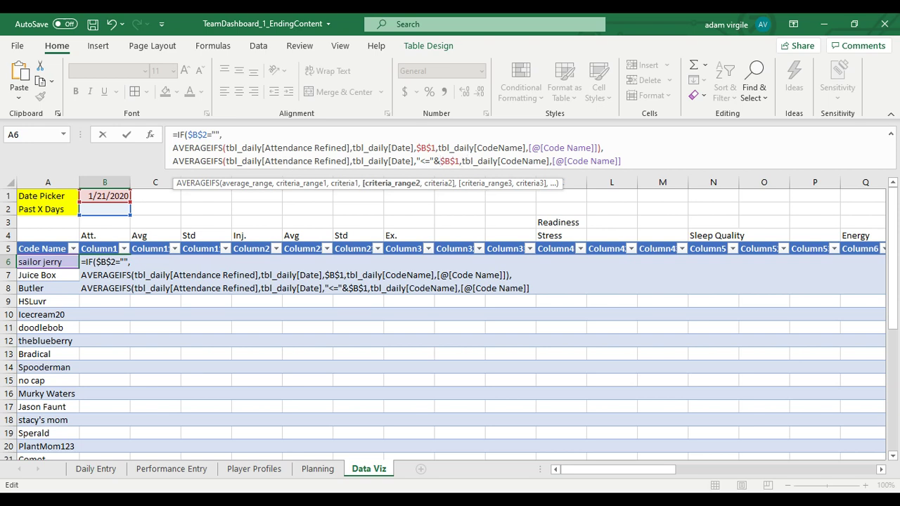
text(,)
key(BackSpace)
text(tbl)
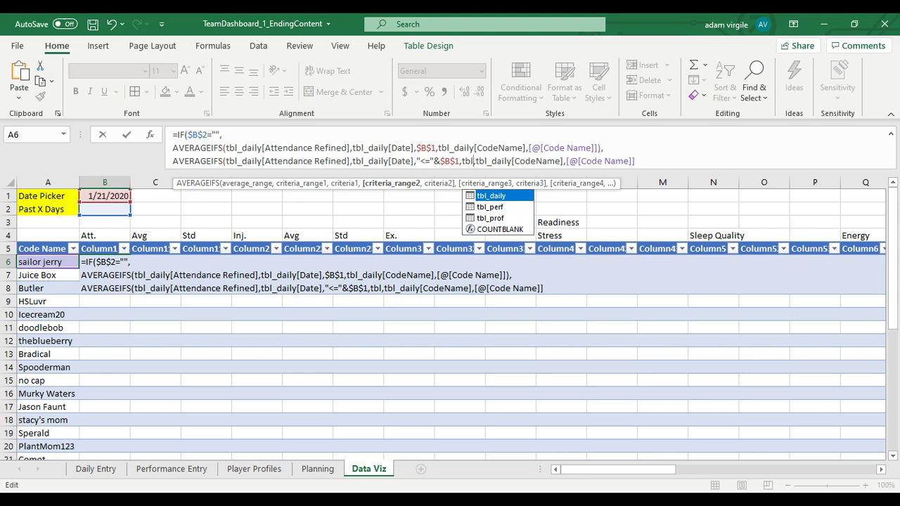
key(Tab)
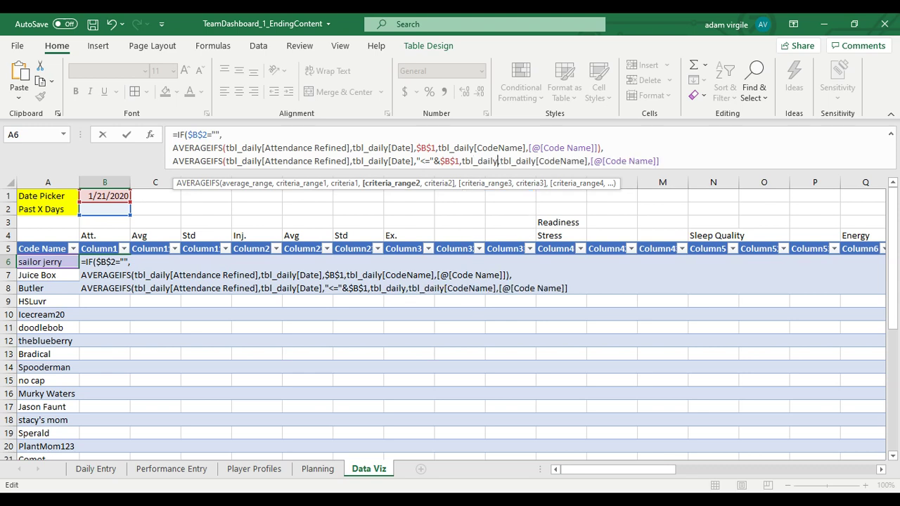
text([Date)
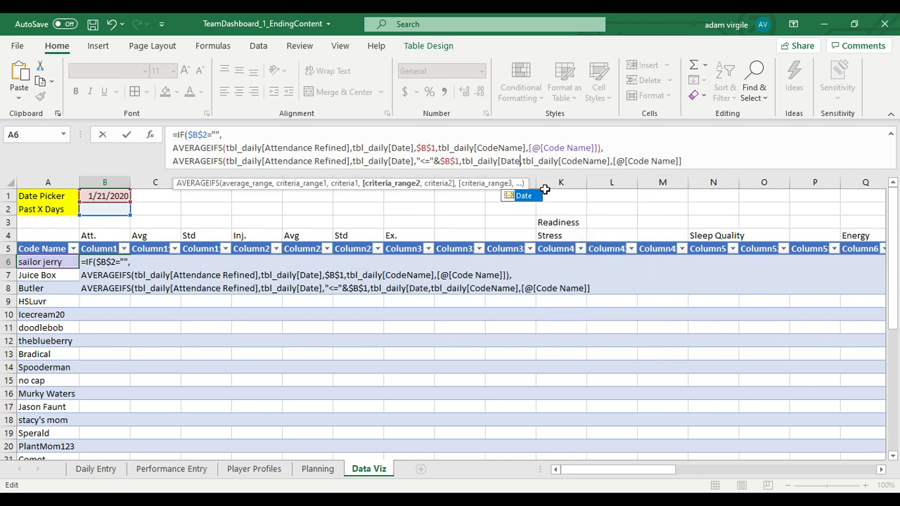
text(])
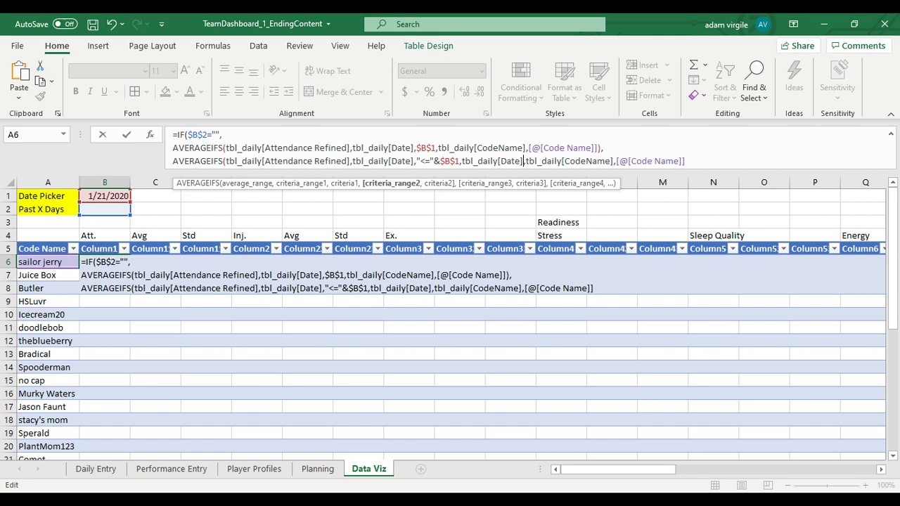
Step: Give the added date range the criterion ">="&$B$1-$B$2, subtracting Past X Days from the Date Picker with absolute references
text(,">)
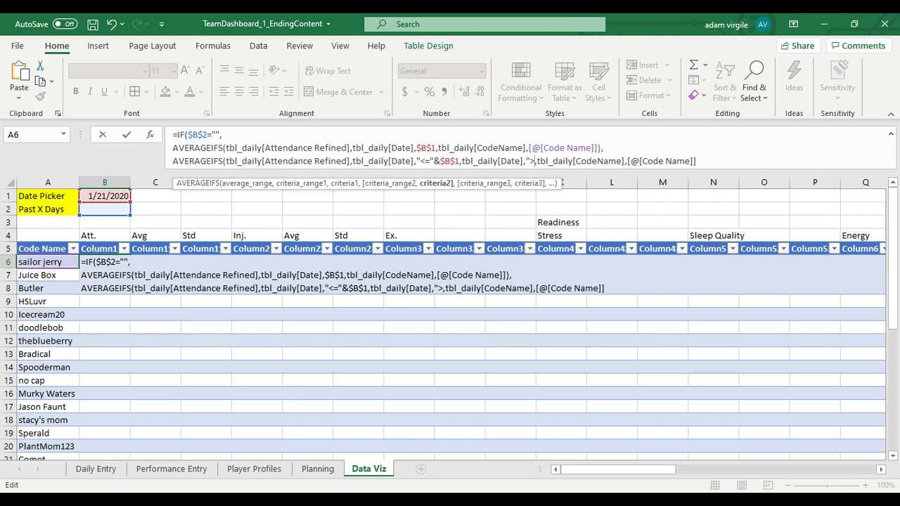
text(=")
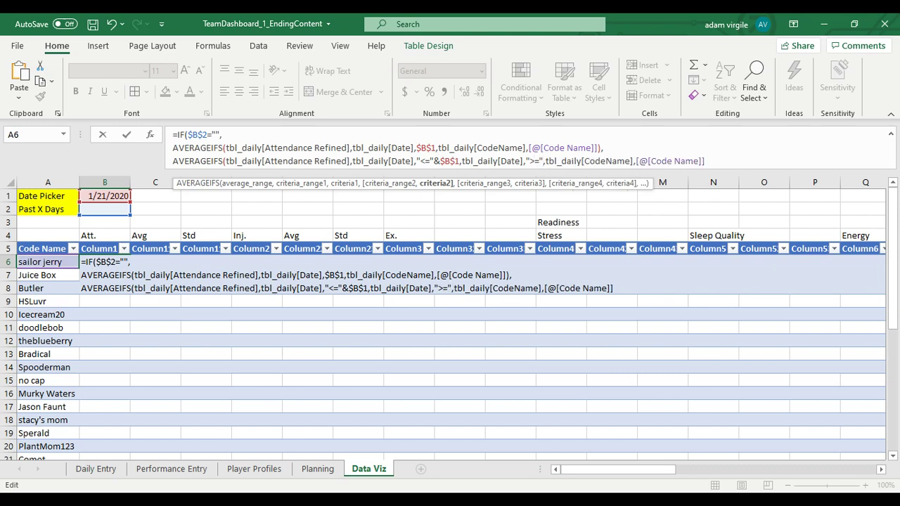
text(&)
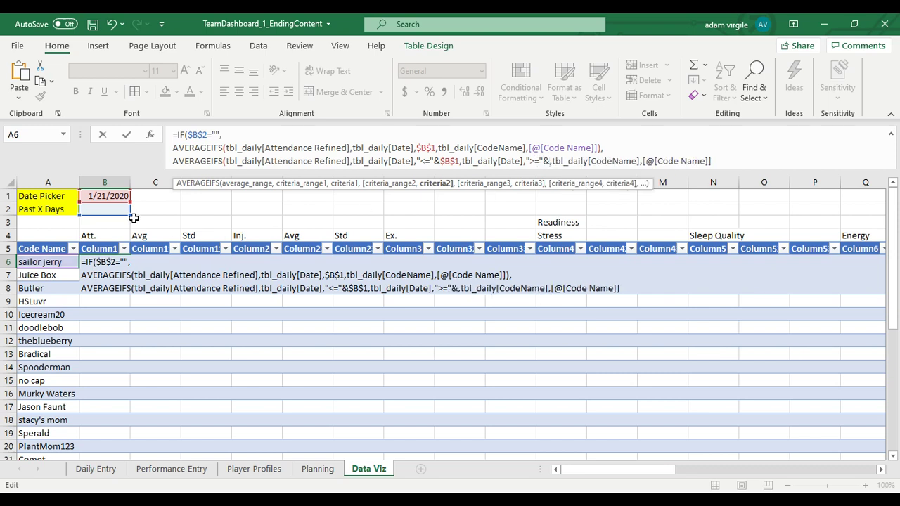
click(116, 196)
click(551, 160)
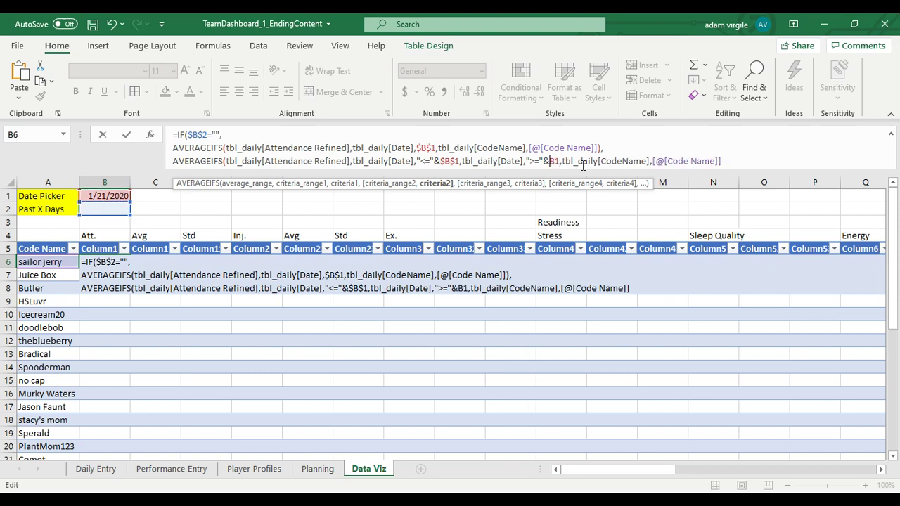
text($B)
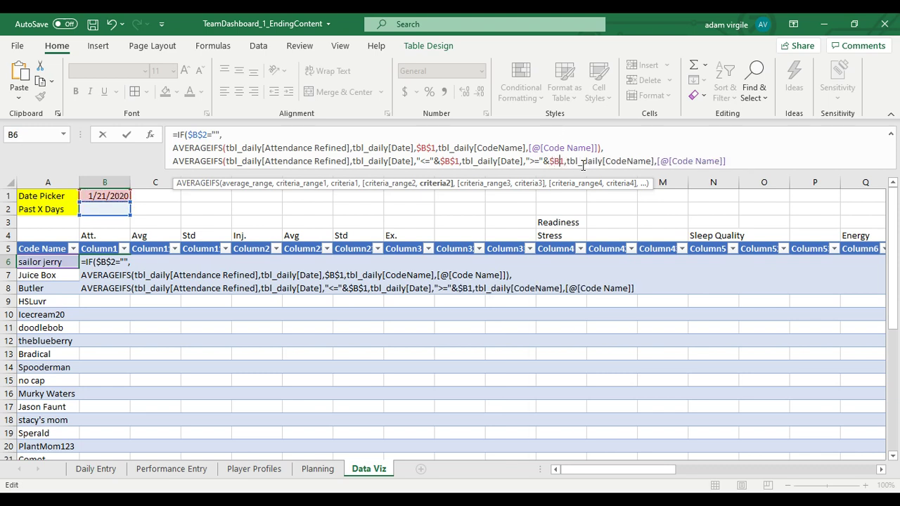
text($10)
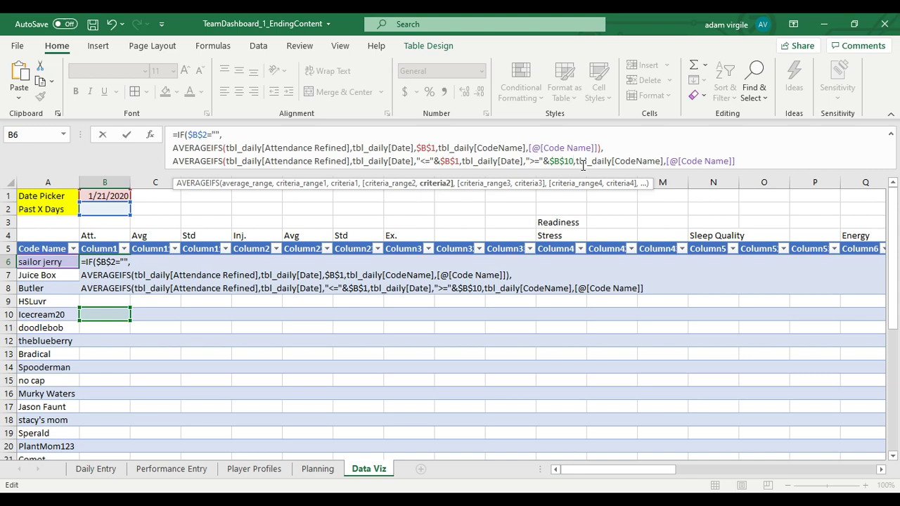
key(BackSpace)
text(-B2)
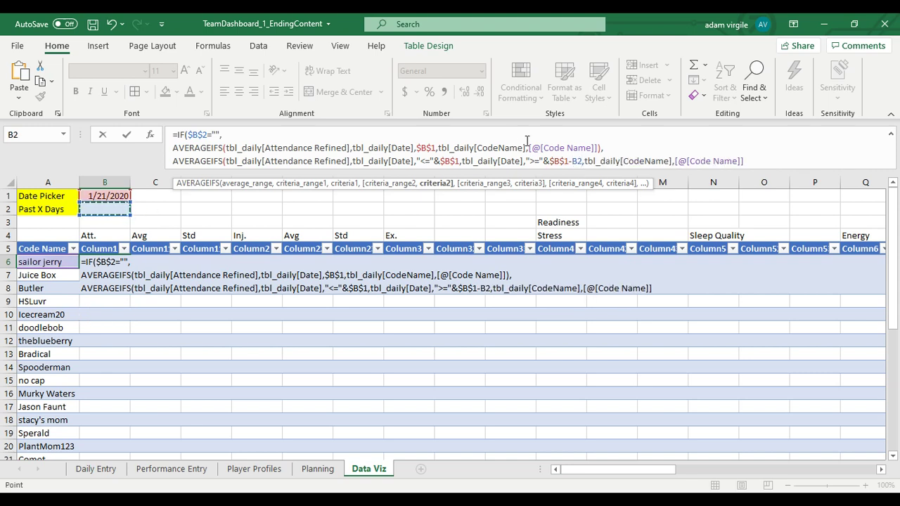
click(115, 210)
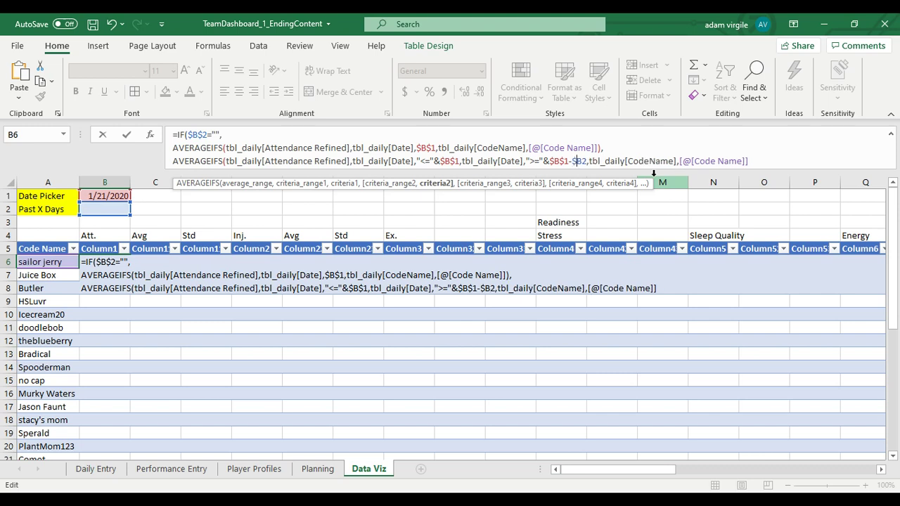
key(F4)
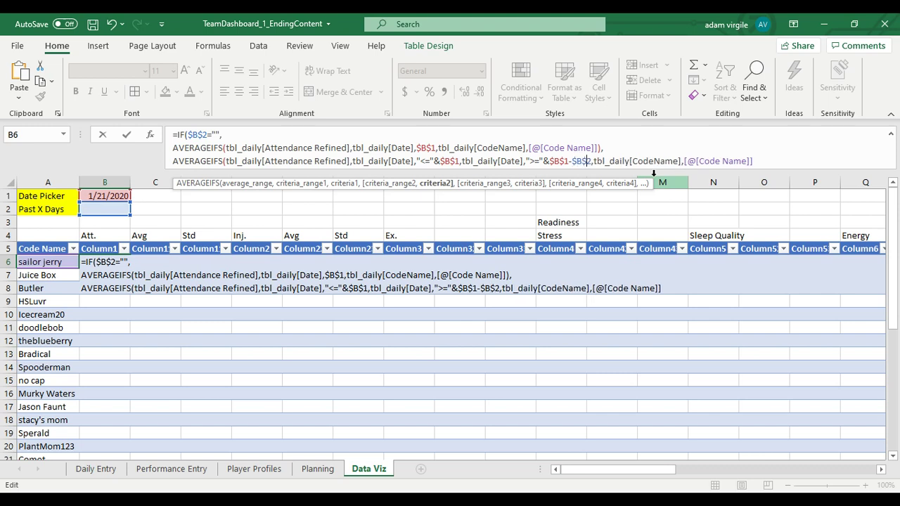
Step: Close the second AVERAGEIFS and the IF function, and commit the formula to the Att. column
click(730, 161)
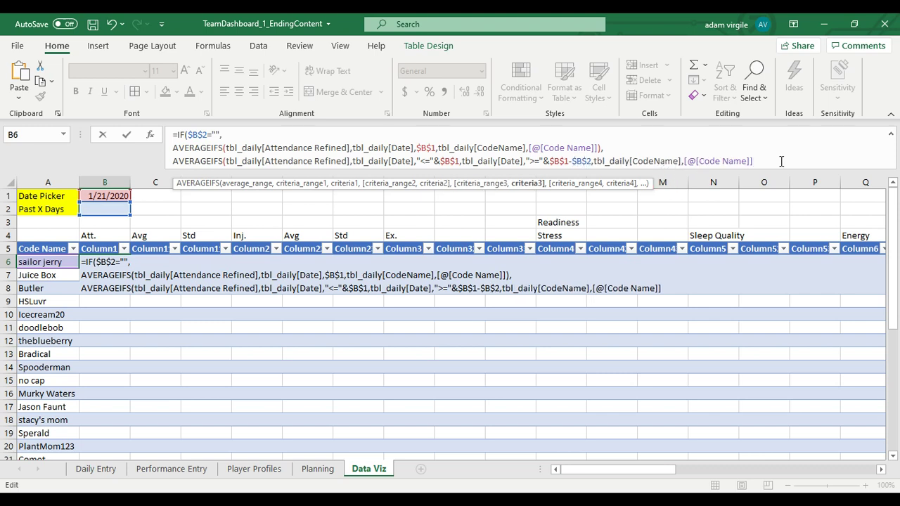
text()))
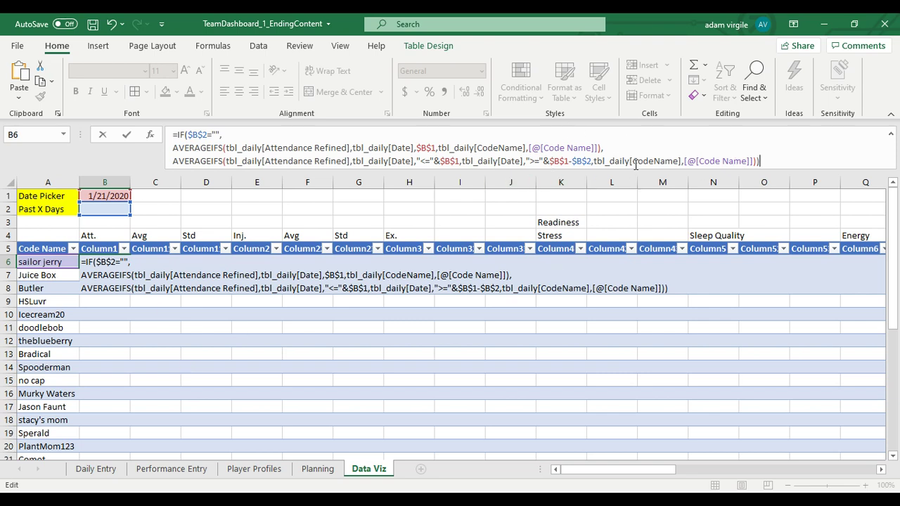
key(Return)
key(Up)
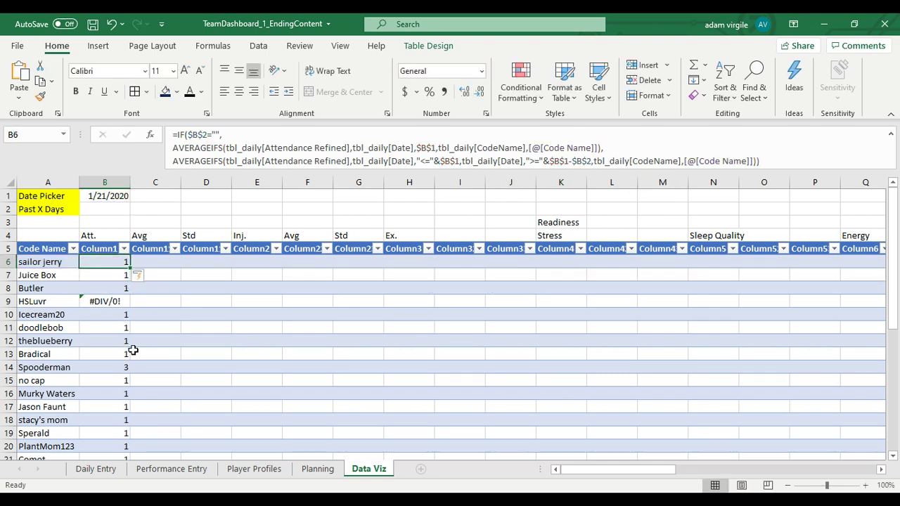
Step: Wrap the Att. formula in IFERROR with an empty string "" as the value if error, and check the column's results
click(176, 135)
text(I)
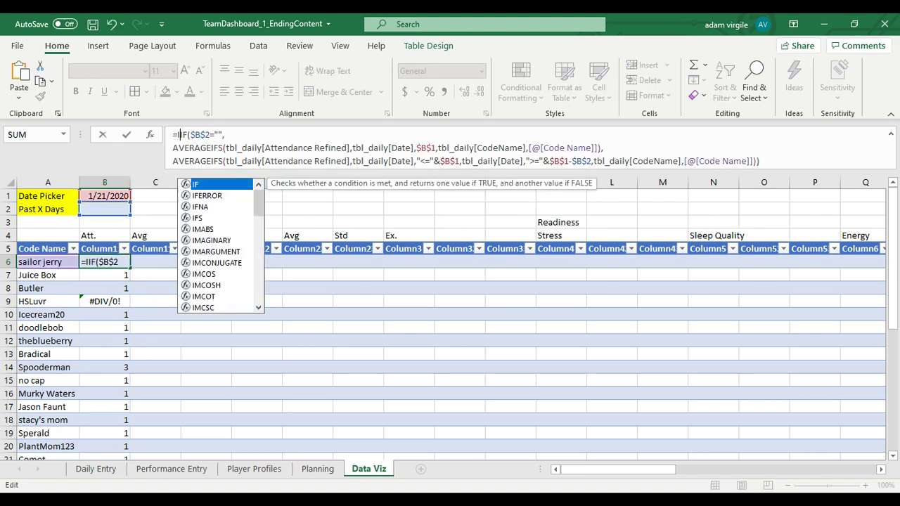
text(FERROR()
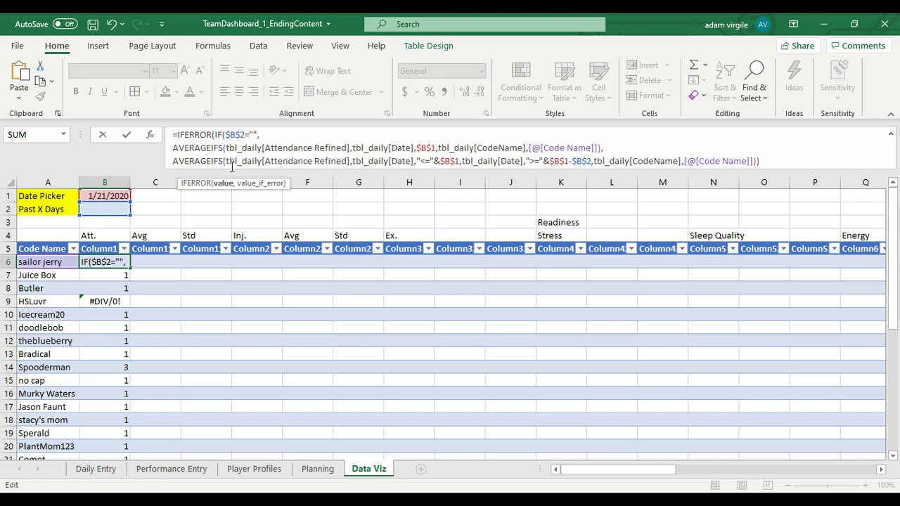
click(768, 163)
text(,""))
key(Return)
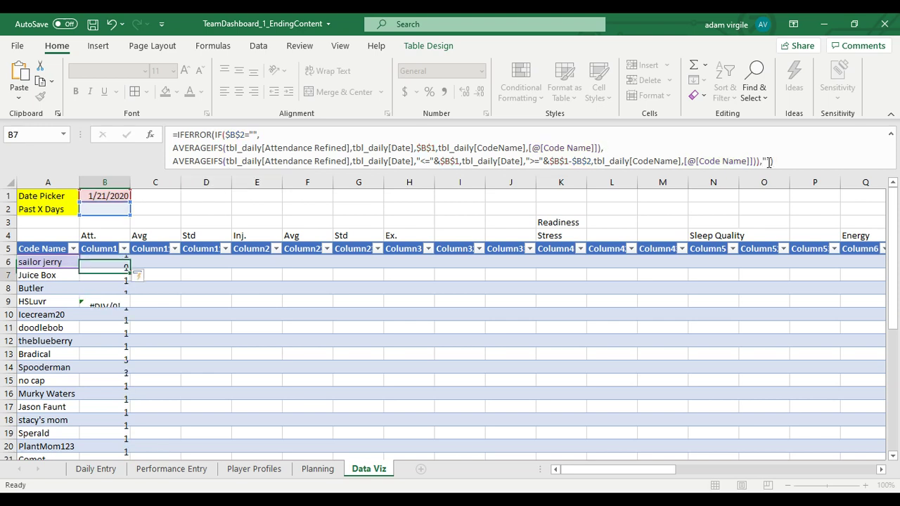
click(115, 303)
scroll(94, 300, down, 6)
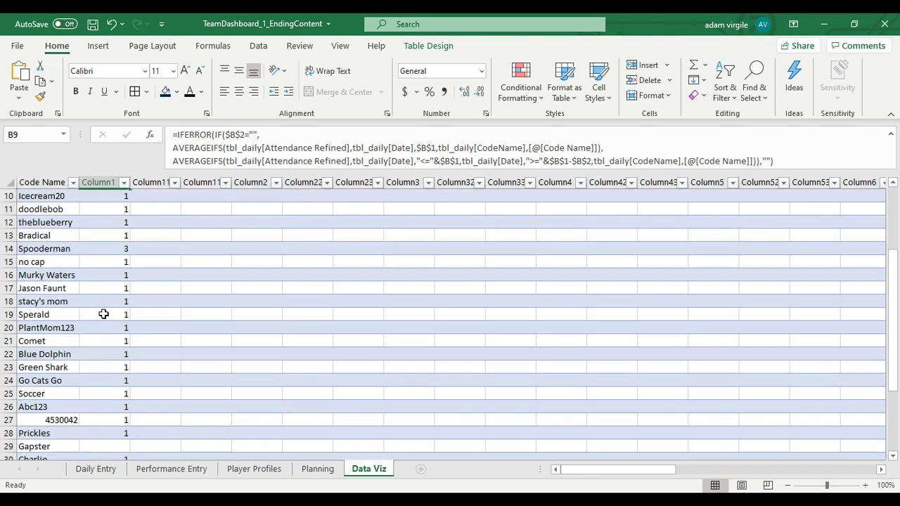
scroll(121, 341, up, 6)
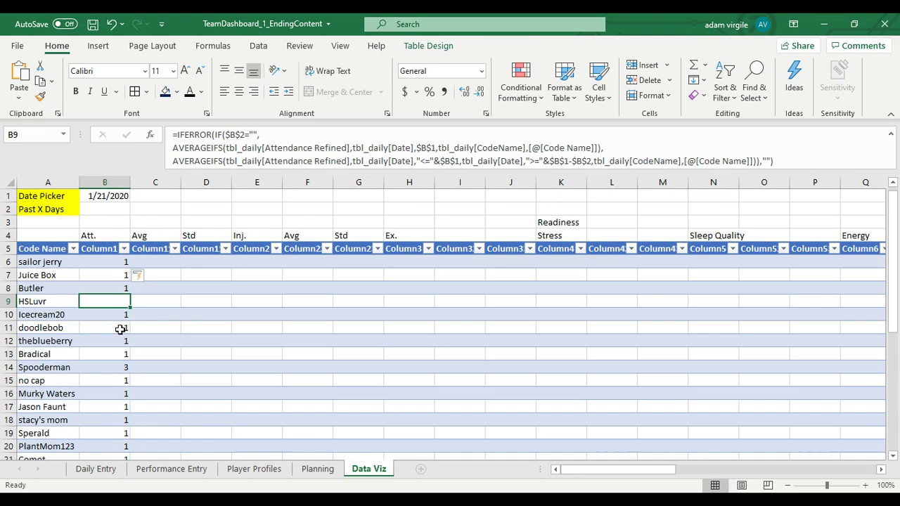
Step: Look through the dates on the Daily Entry sheet, set the Data Viz Date Picker to 1/30/2020, and review the Att. column
click(117, 197)
click(97, 469)
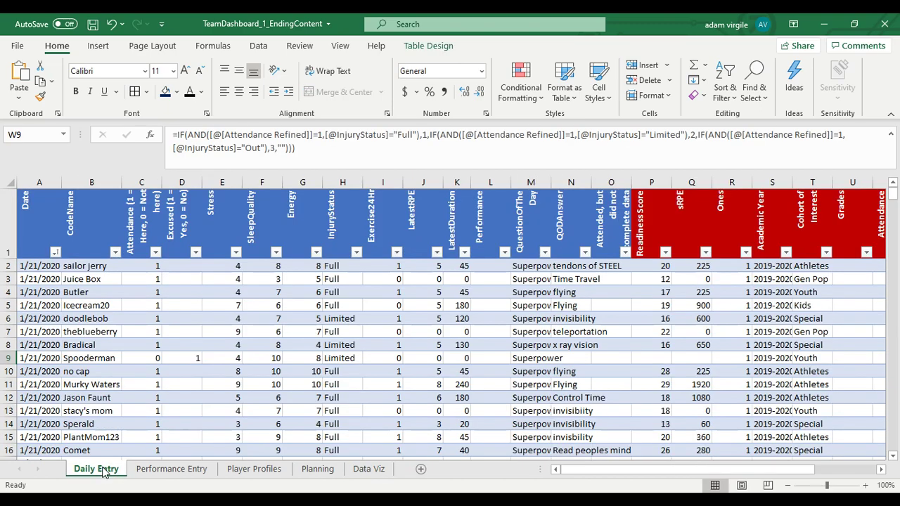
scroll(98, 336, down, 5)
scroll(97, 336, down, 20)
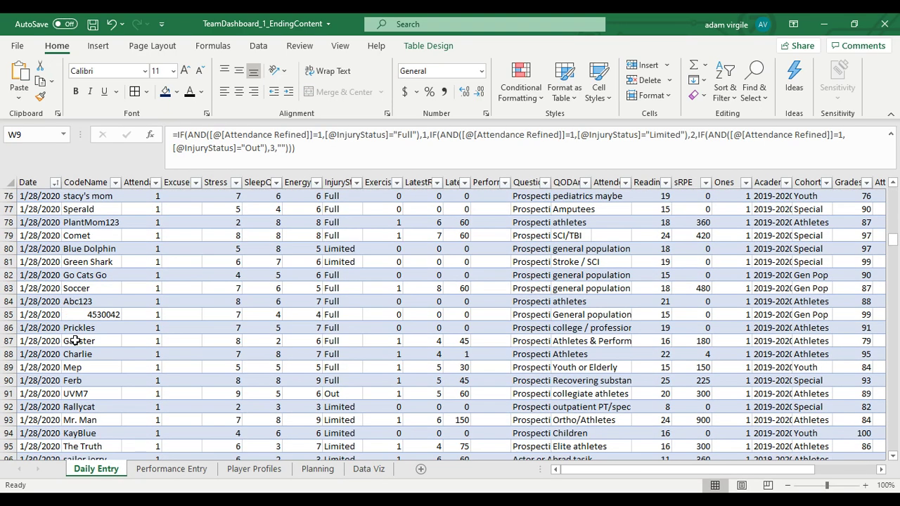
click(356, 469)
text(1/3)
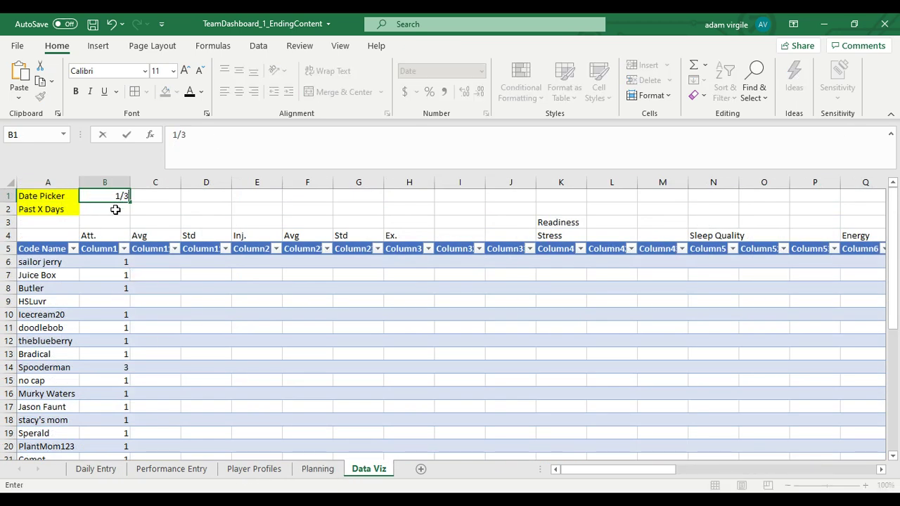
text(0/2020)
key(Return)
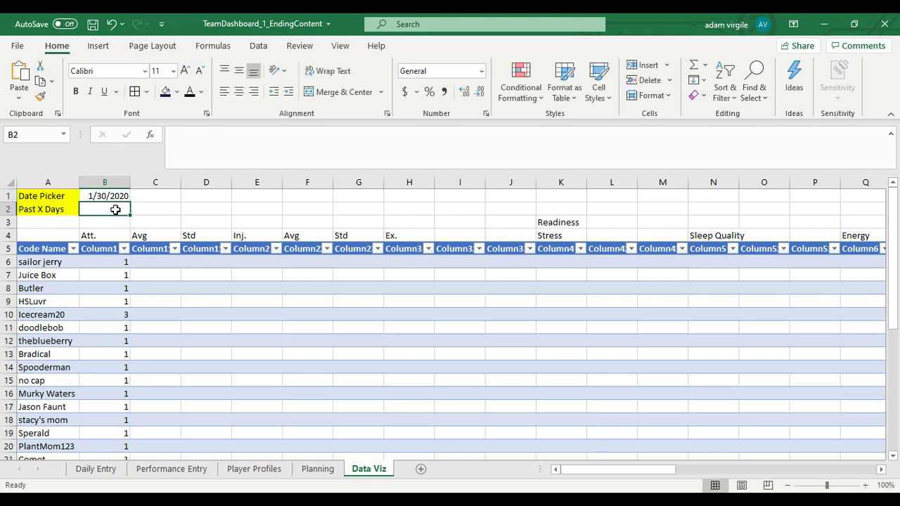
scroll(152, 312, down, 2)
scroll(153, 312, down, 5)
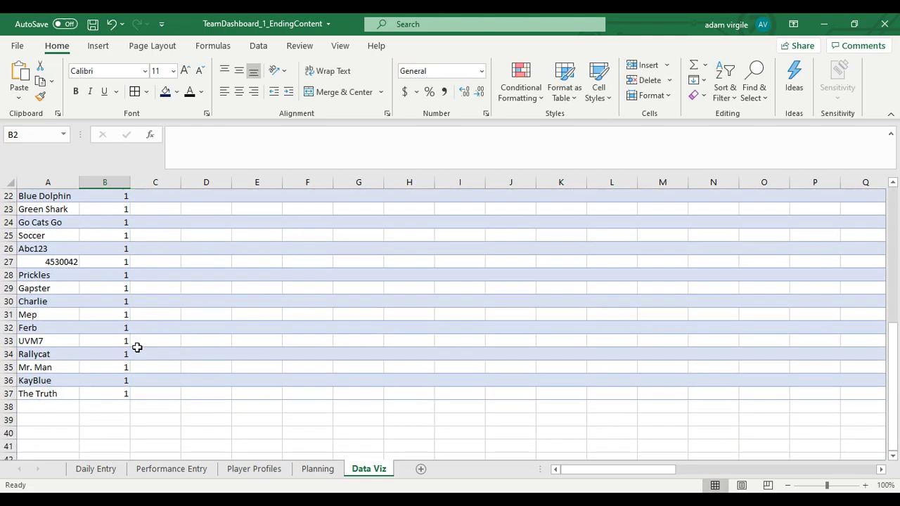
Step: Format the whole Att. column B on the Data Viz sheet as Number with two decimal places
scroll(130, 387, up, 3)
scroll(130, 358, up, 4)
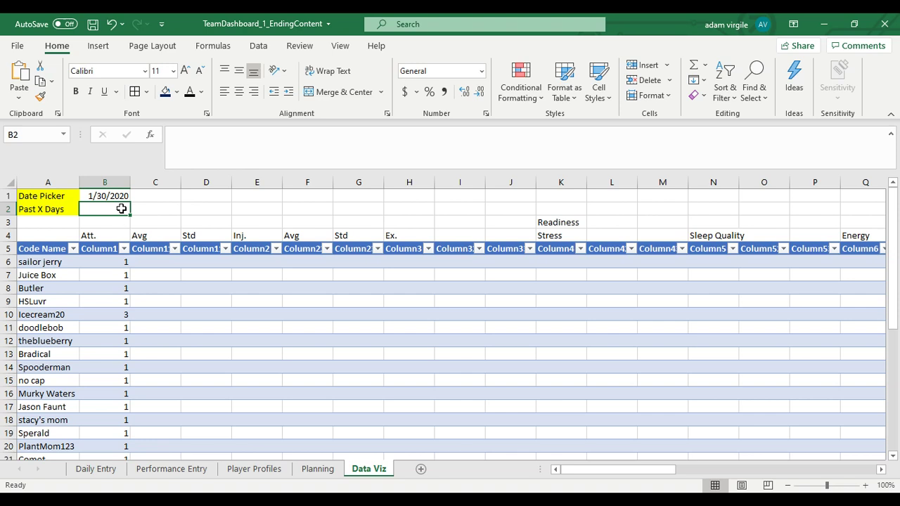
click(113, 271)
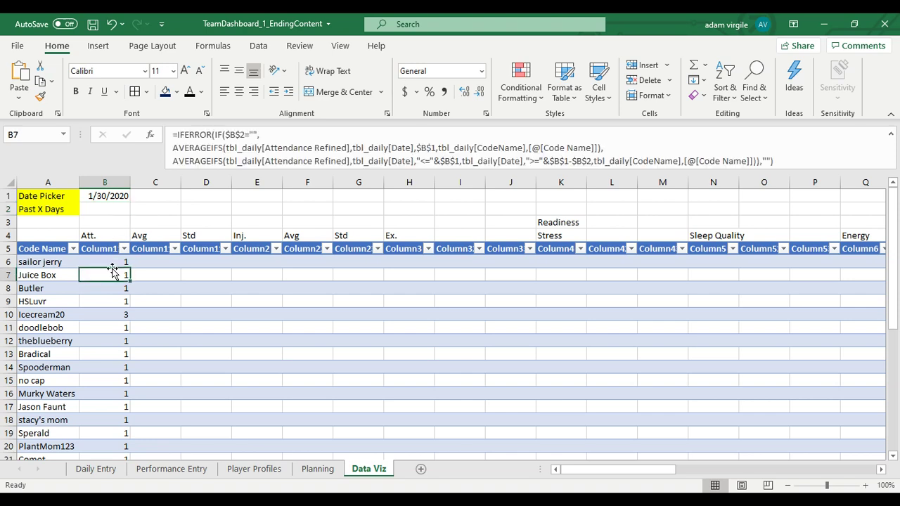
click(118, 189)
click(442, 79)
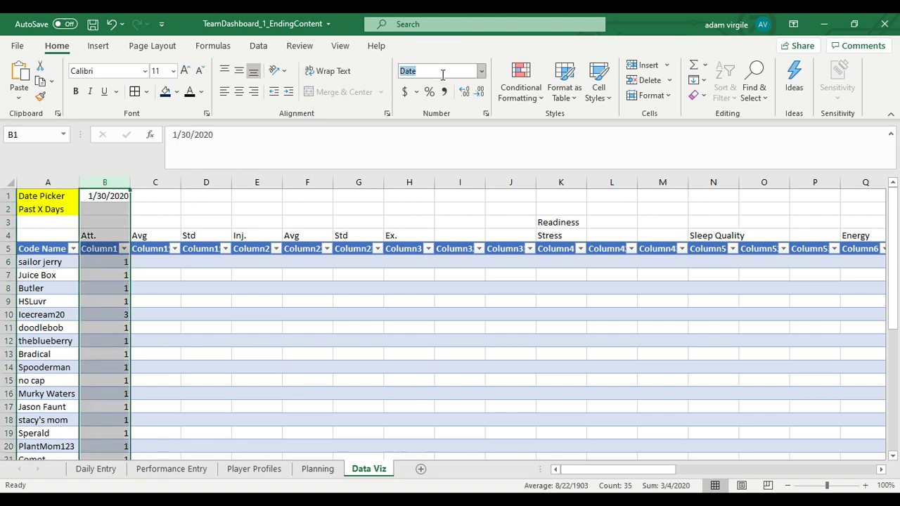
key(Return)
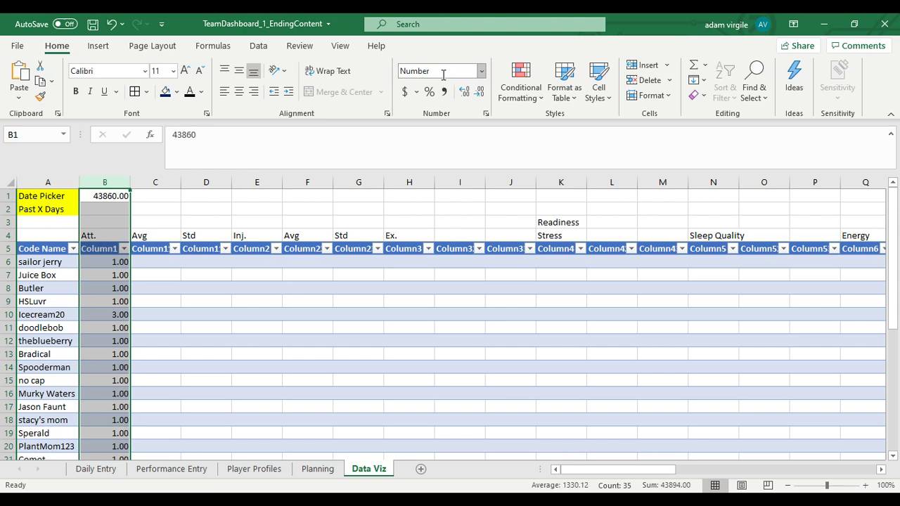
Step: Give the Date Picker value in cell B1 the Short Date format
click(119, 196)
click(483, 73)
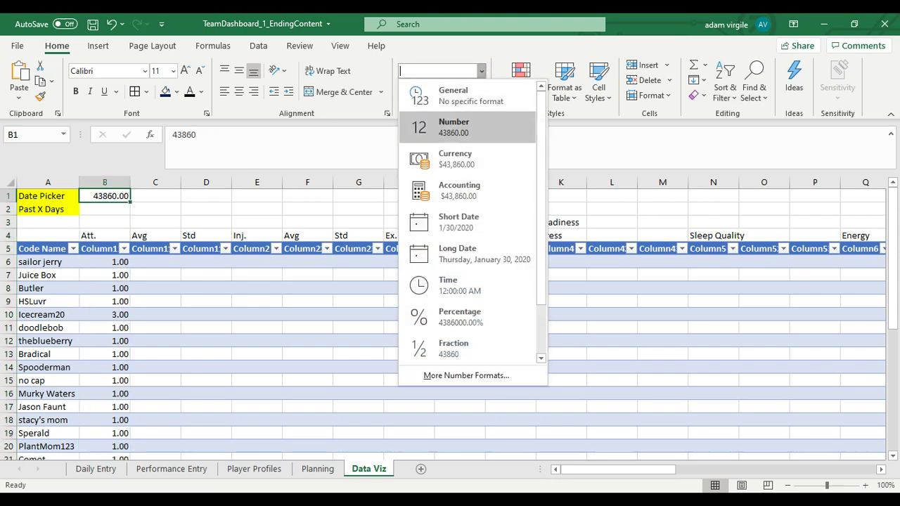
click(450, 219)
click(165, 211)
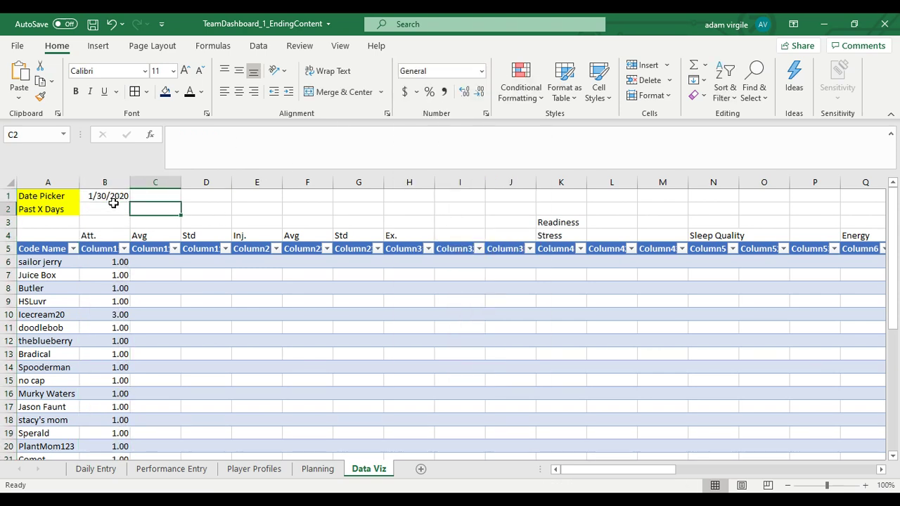
Step: Set Past X Days to 7 and review the averages down the Att. column
click(113, 206)
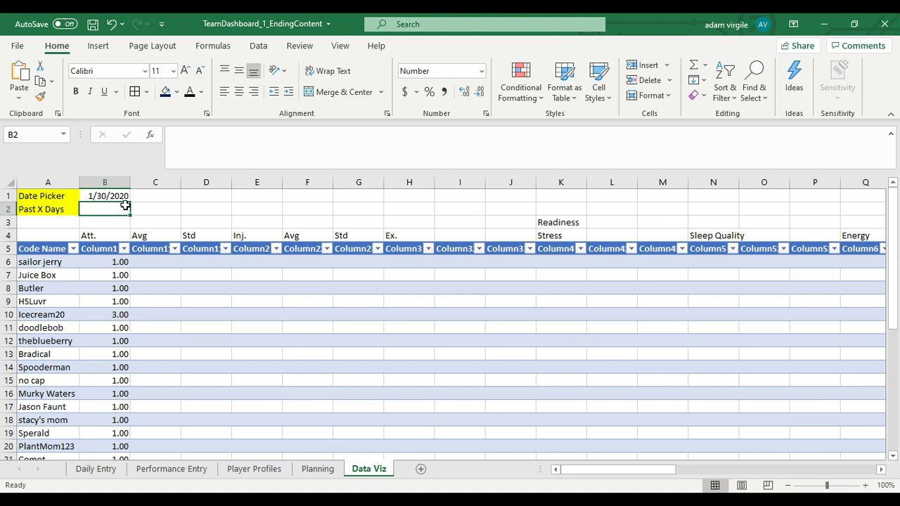
text(7)
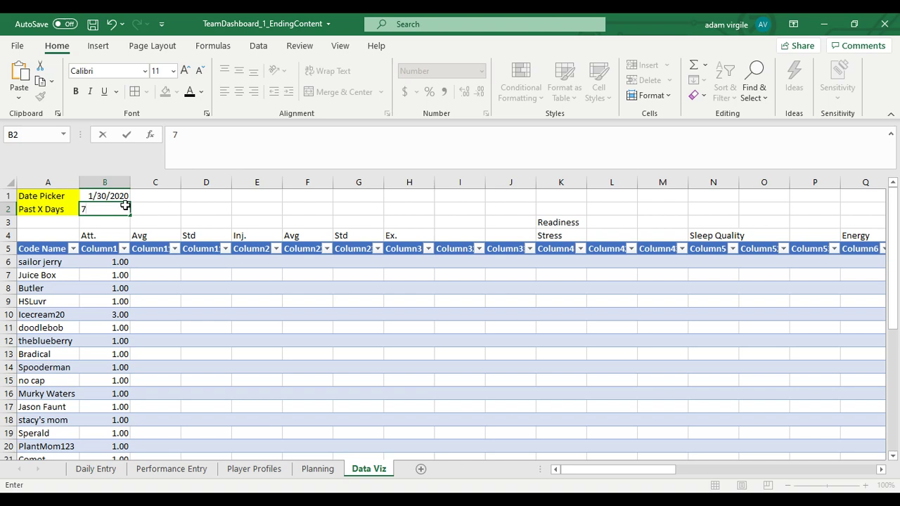
key(Return)
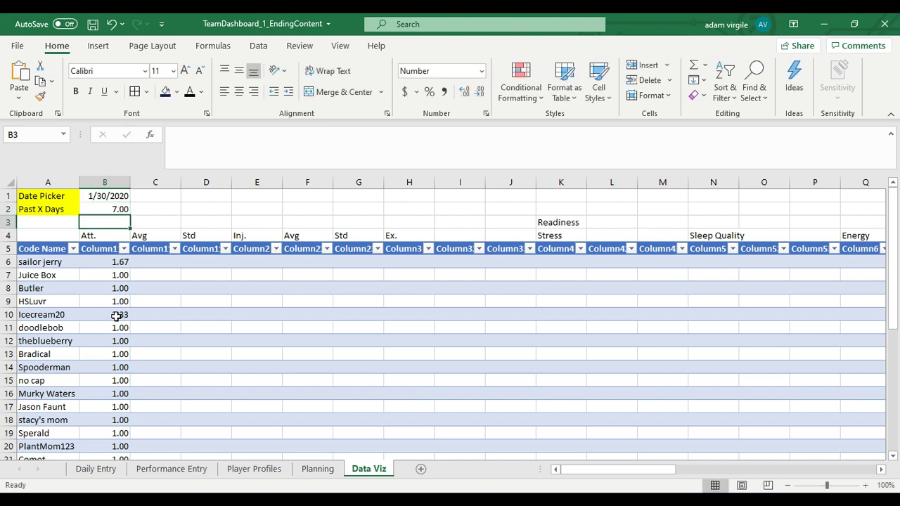
click(119, 209)
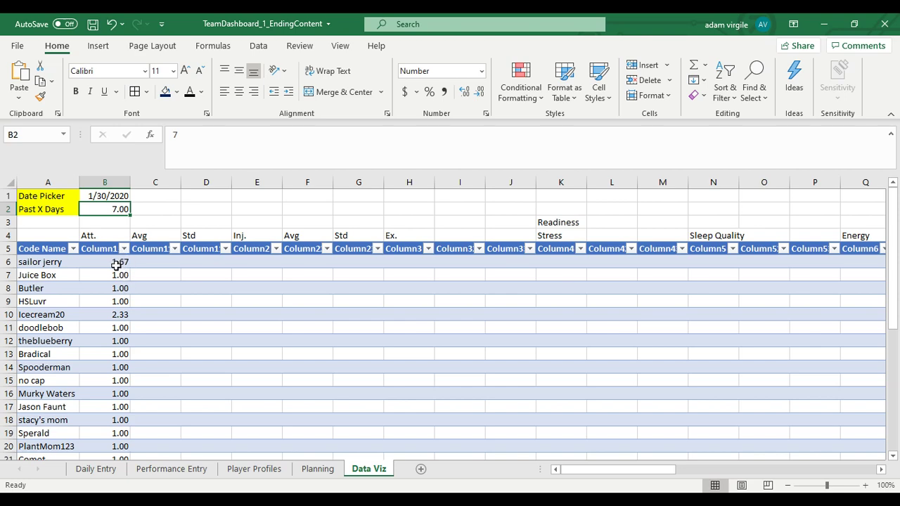
scroll(116, 309, down, 3)
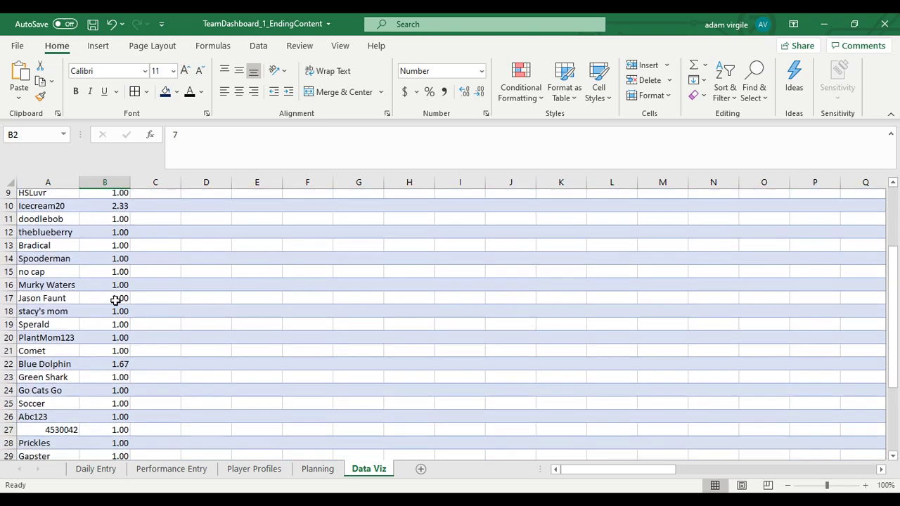
scroll(123, 373, up, 3)
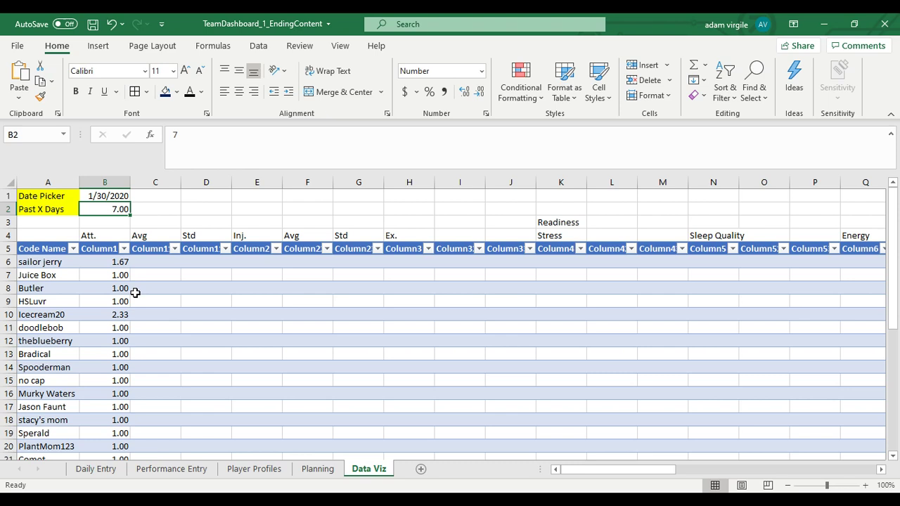
Step: Set the Date Picker to 2/5/2020 and Past X Days to 28 to test the Att. averages over a longer range
click(116, 195)
text(2/2/)
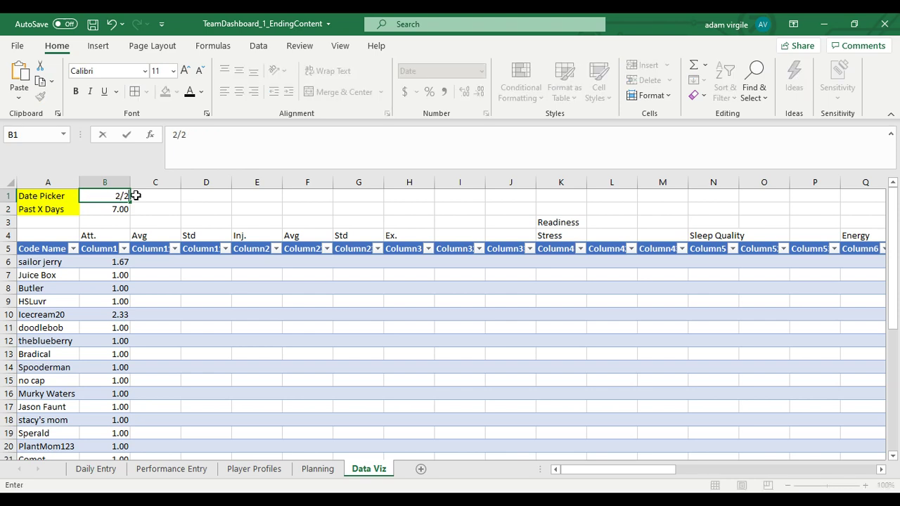
key(BackSpace)
key(BackSpace)
text(5/2020)
key(Return)
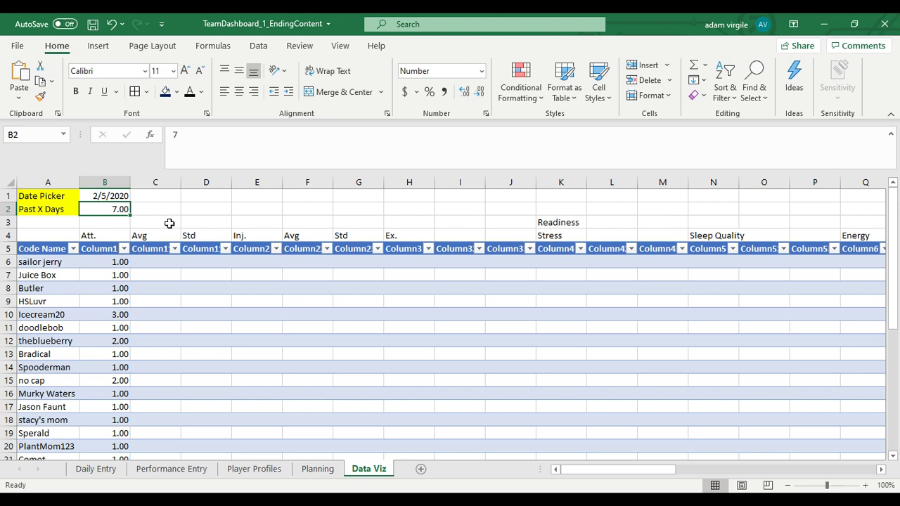
text(28)
key(Return)
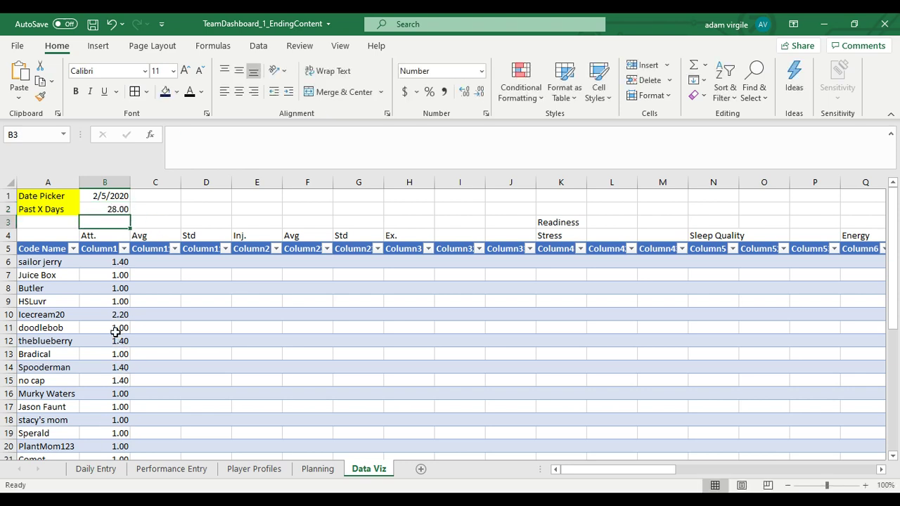
click(111, 193)
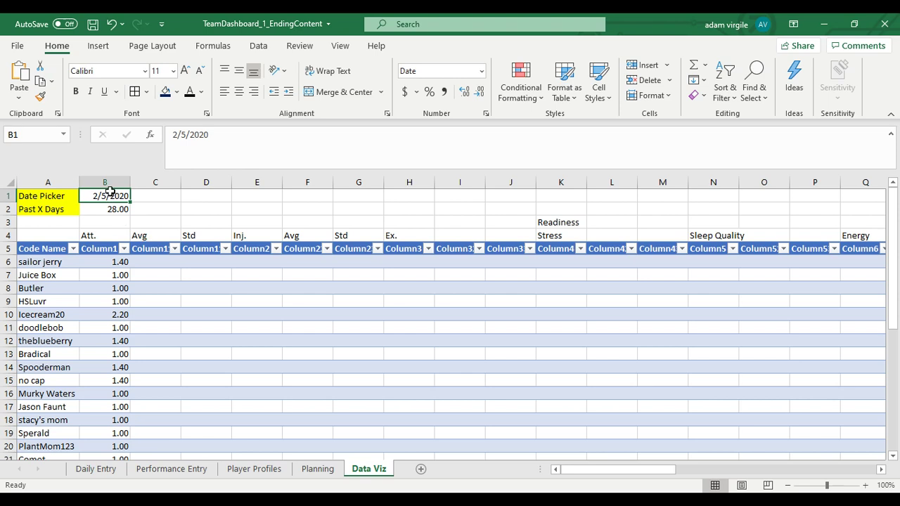